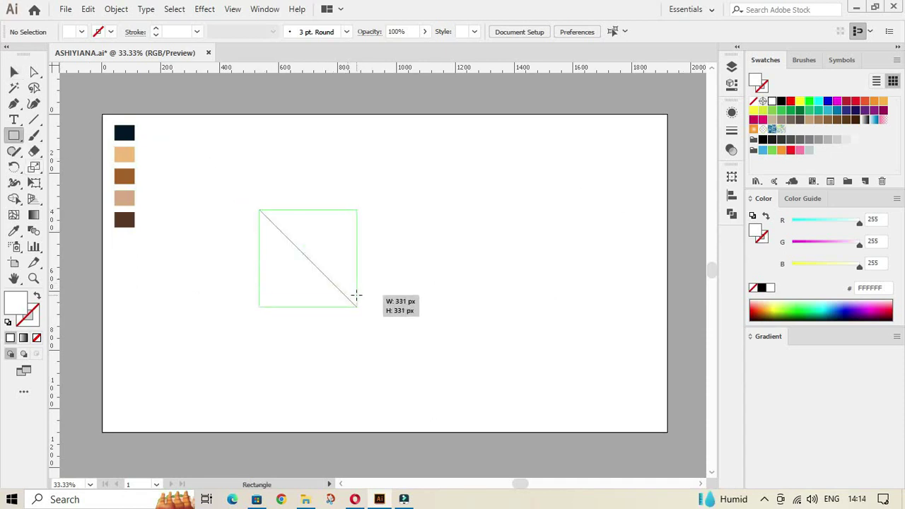
Draw a square on the artboard and move it to the right
{"action": "left_click_drag", "start_coordinate": [347, 283], "coordinate": [353, 301]}
{"action": "key", "text": "v"}
{"action": "left_click_drag", "start_coordinate": [308, 258], "coordinate": [355, 265]}
Delete the top layer in the Layers panel, then undo the deletion
{"action": "left_click", "coordinate": [731, 66]}
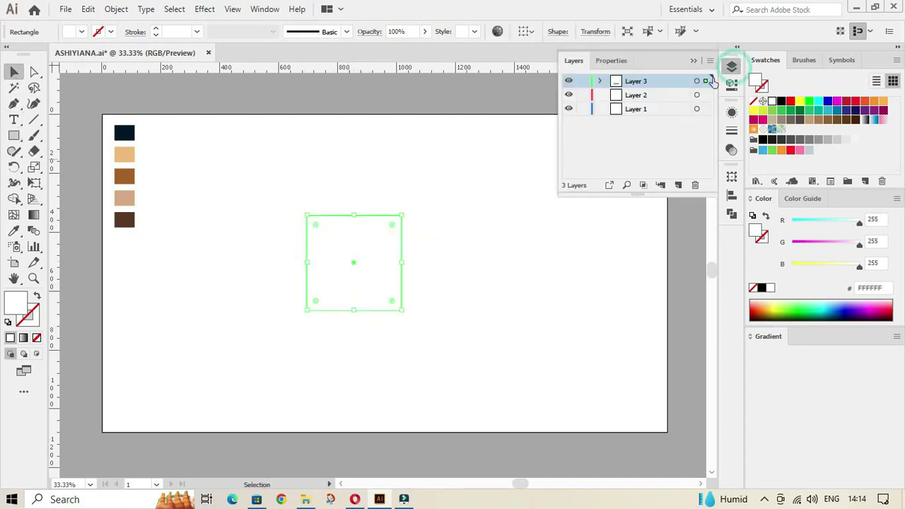
{"action": "left_click", "coordinate": [695, 186]}
{"action": "left_click", "coordinate": [501, 266]}
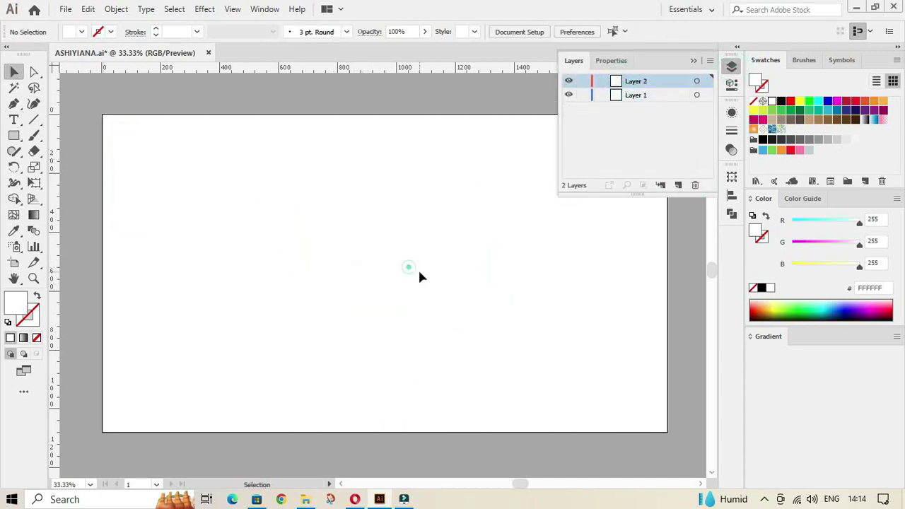
{"action": "left_click", "coordinate": [692, 59]}
{"action": "key", "text": "ctrl+z"}
Fill the square black, then swap fill and stroke for a 12 pt black outline with no fill
{"action": "left_click", "coordinate": [394, 353]}
{"action": "left_click", "coordinate": [353, 258]}
{"action": "left_click_drag", "start_coordinate": [782, 101], "coordinate": [375, 258]}
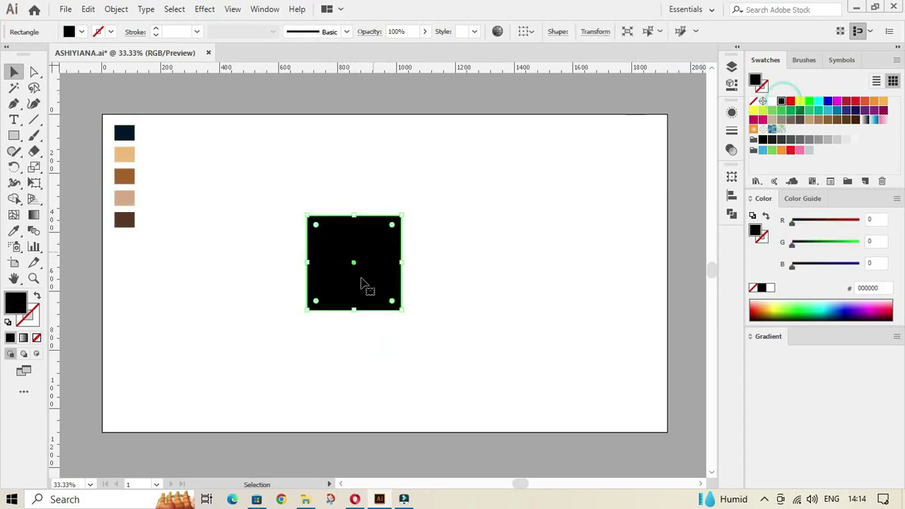
{"action": "key", "text": "shift+x"}
{"action": "scroll", "coordinate": [183, 31], "scroll_direction": "up", "scroll_amount": 3}
{"action": "left_click", "coordinate": [515, 319]}
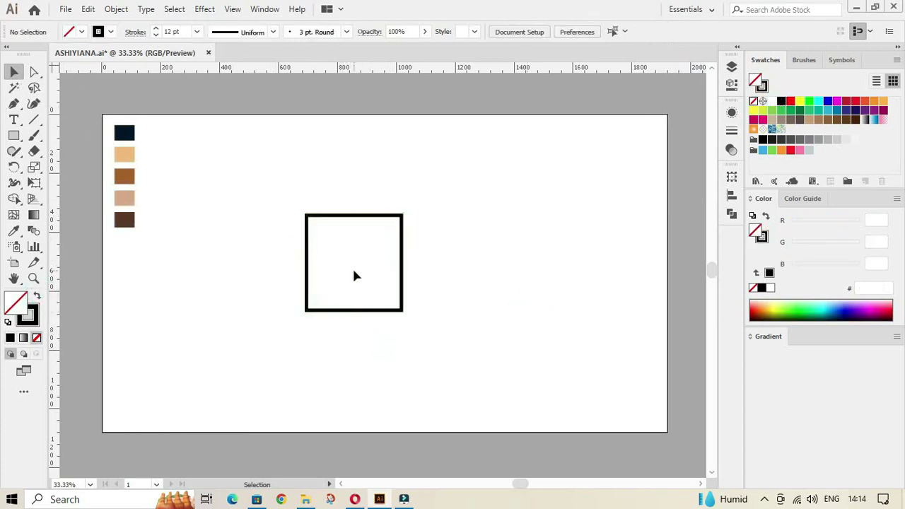
{"action": "scroll", "coordinate": [339, 248], "scroll_direction": "up", "scroll_amount": 4}
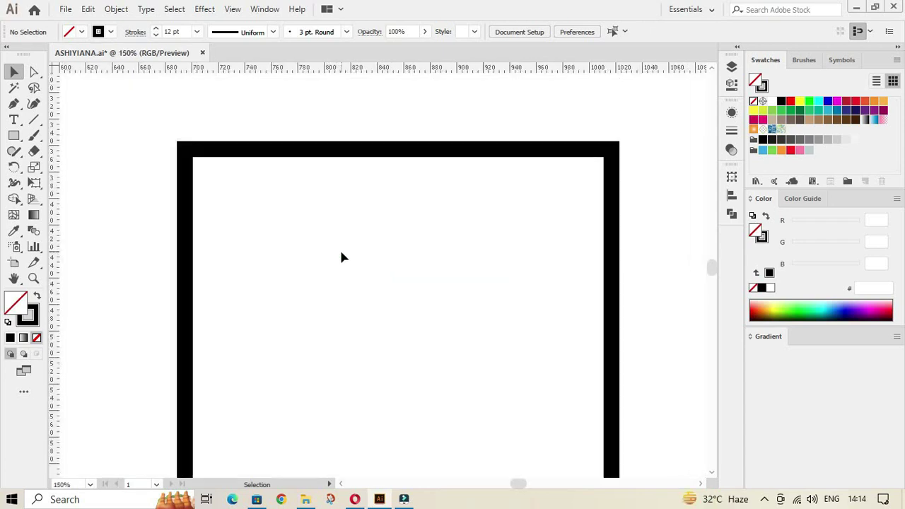
Add an anchor at the square's top midpoint and raise it into a roof peak
{"action": "scroll", "coordinate": [359, 196], "scroll_direction": "up", "scroll_amount": 1}
{"action": "left_click", "coordinate": [400, 179]}
{"action": "scroll", "coordinate": [283, 185], "scroll_direction": "up", "scroll_amount": 2}
{"action": "key", "text": "a"}
{"action": "left_click", "coordinate": [16, 105]}
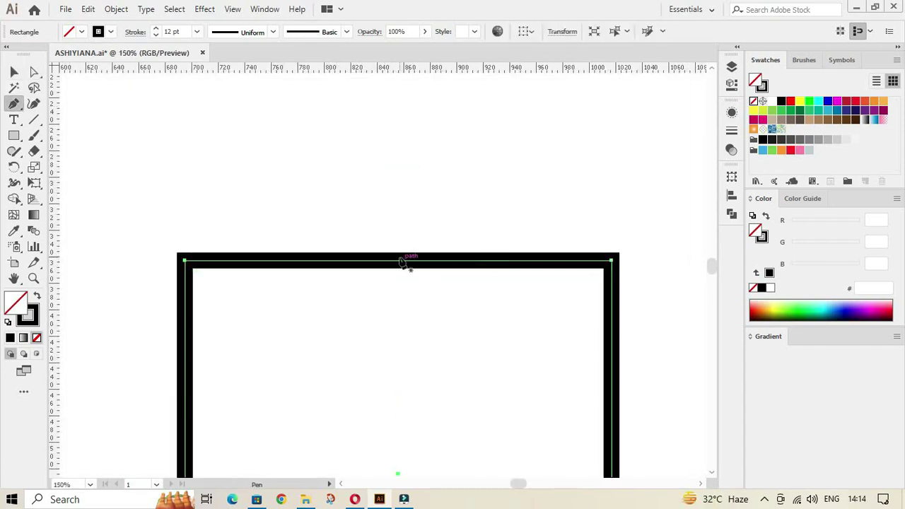
{"action": "left_click", "coordinate": [397, 262]}
{"action": "key", "text": "a"}
{"action": "key", "text": "shift+Up"}
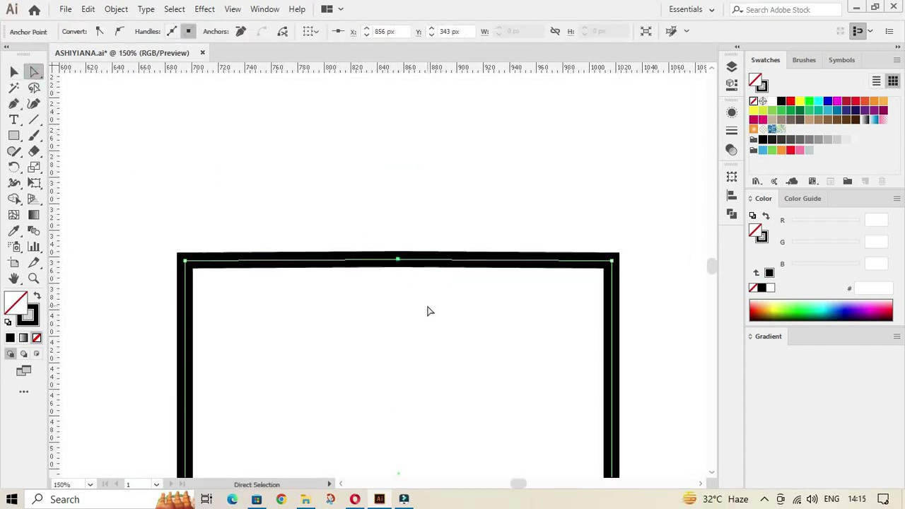
{"action": "key", "text": "shift+Up"}
{"action": "key", "text": "shift+Up"}
{"action": "key", "text": "shift+Up"}
{"action": "key", "text": "shift+Up"}
{"action": "key", "text": "shift+Up"}
{"action": "key", "text": "shift+Up"}
{"action": "key", "text": "shift+Up"}
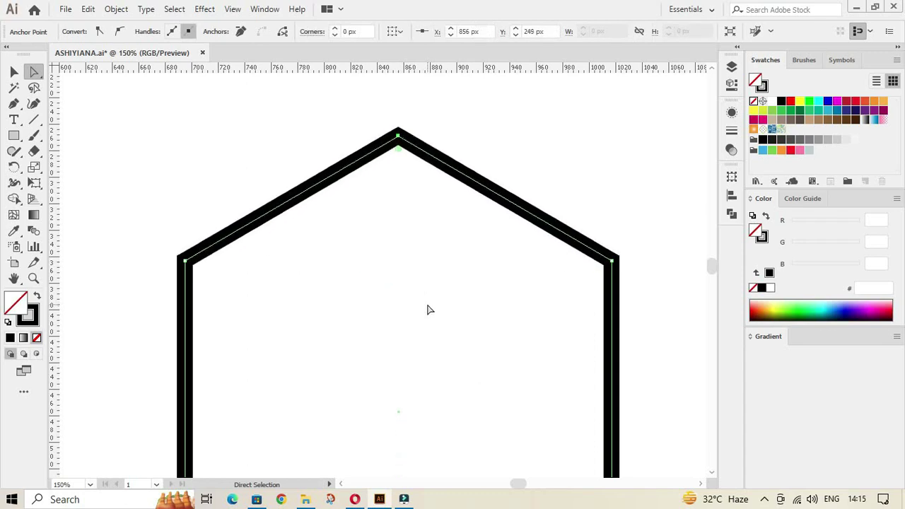
{"action": "key", "text": "shift+Up"}
{"action": "key", "text": "ctrl+1"}
Delete the square's bottom, right and left edges, leaving only the two sloped roof lines
{"action": "left_click", "coordinate": [11, 73]}
{"action": "left_click_drag", "start_coordinate": [556, 289], "coordinate": [608, 289]}
{"action": "left_click_drag", "start_coordinate": [485, 135], "coordinate": [425, 137]}
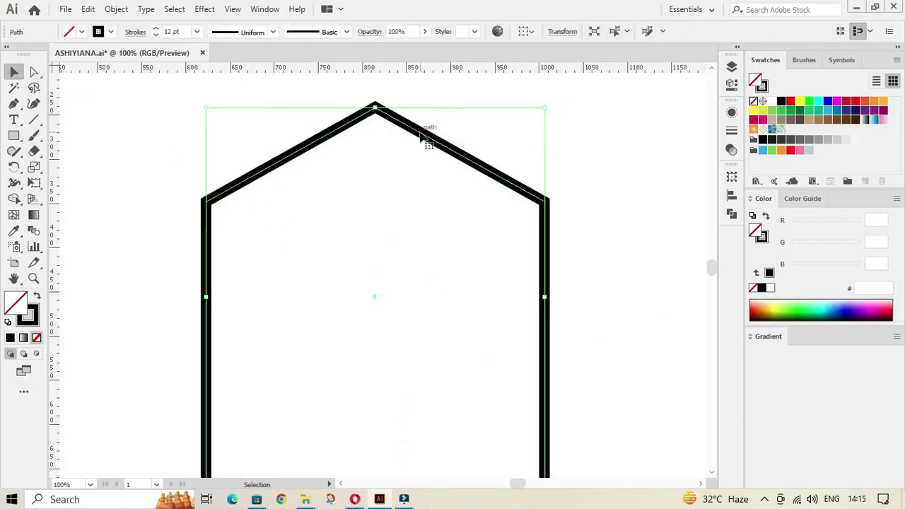
{"action": "scroll", "coordinate": [379, 226], "scroll_direction": "down", "scroll_amount": 1}
{"action": "key", "text": "a"}
{"action": "left_click", "coordinate": [624, 343]}
{"action": "left_click", "coordinate": [545, 439]}
{"action": "key", "text": "Delete"}
{"action": "left_click", "coordinate": [206, 439]}
{"action": "key", "text": "Delete"}
Widen the roof to the right and draw a walls rectangle beneath it
{"action": "scroll", "coordinate": [300, 313], "scroll_direction": "up", "scroll_amount": 2}
{"action": "left_click", "coordinate": [14, 73]}
{"action": "left_click_drag", "start_coordinate": [545, 187], "coordinate": [569, 187]}
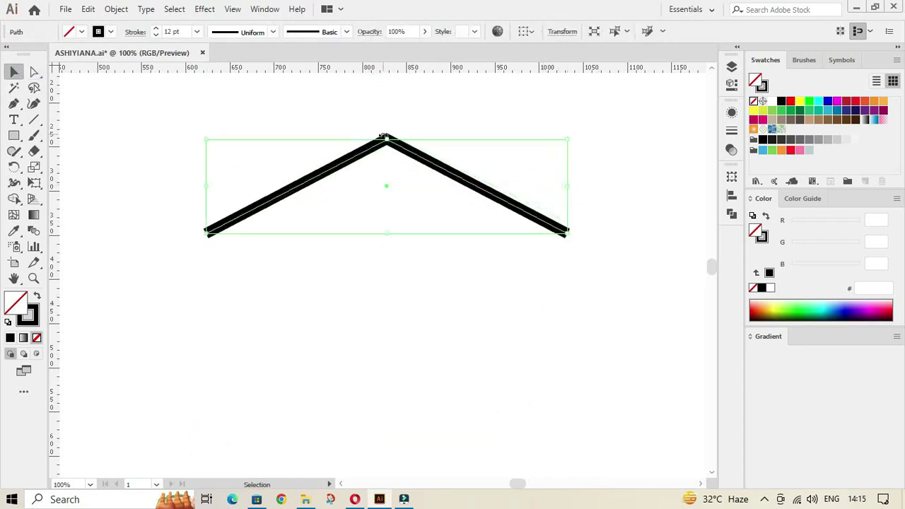
{"action": "key", "text": "m"}
{"action": "left_click_drag", "start_coordinate": [224, 169], "coordinate": [550, 418]}
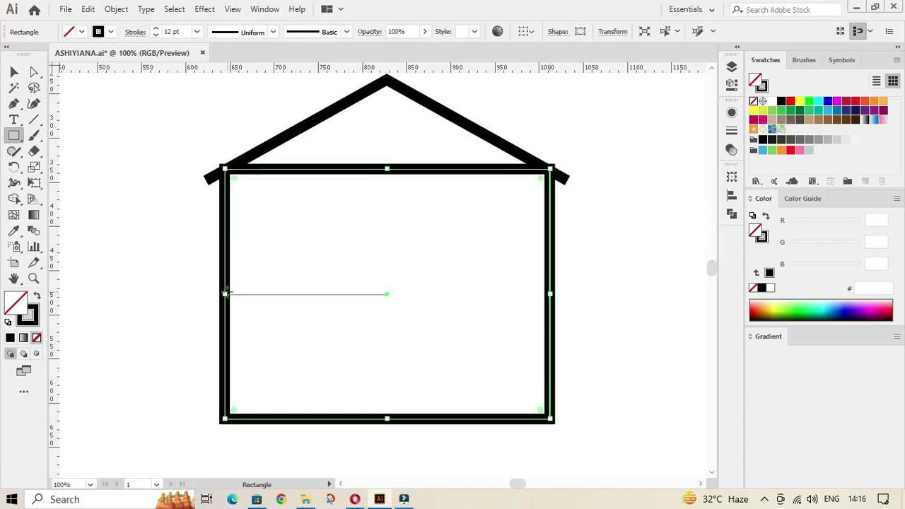
Narrow the walls rectangle to fit under the roof
{"action": "left_click_drag", "start_coordinate": [233, 295], "coordinate": [232, 294]}
{"action": "scroll", "coordinate": [350, 283], "scroll_direction": "up", "scroll_amount": 2}
{"action": "key", "text": "v"}
{"action": "key", "text": "ctrl+a"}
{"action": "left_click", "coordinate": [616, 189]}
{"action": "scroll", "coordinate": [615, 189], "scroll_direction": "down", "scroll_amount": 1}
{"action": "left_click", "coordinate": [354, 182]}
{"action": "key", "text": "a"}
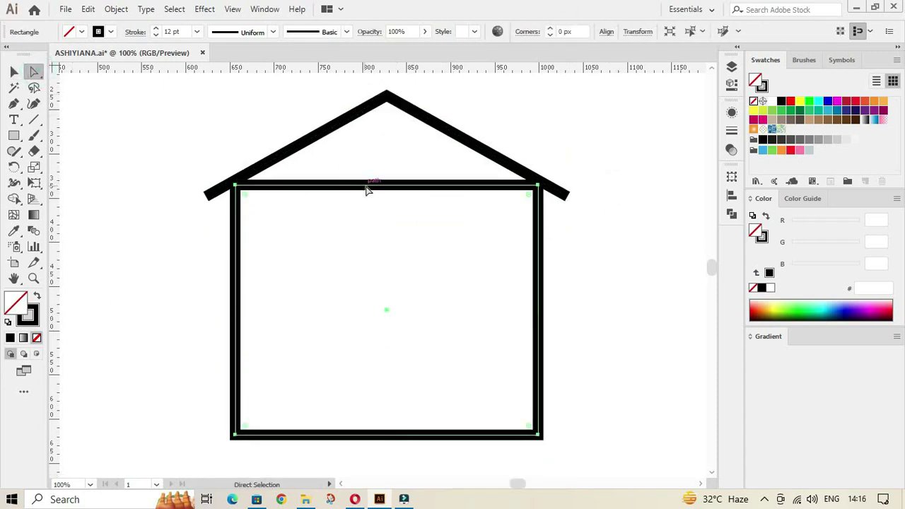
{"action": "key", "text": "Delete"}
{"action": "key", "text": "ctrl+z"}
{"action": "left_click", "coordinate": [394, 214]}
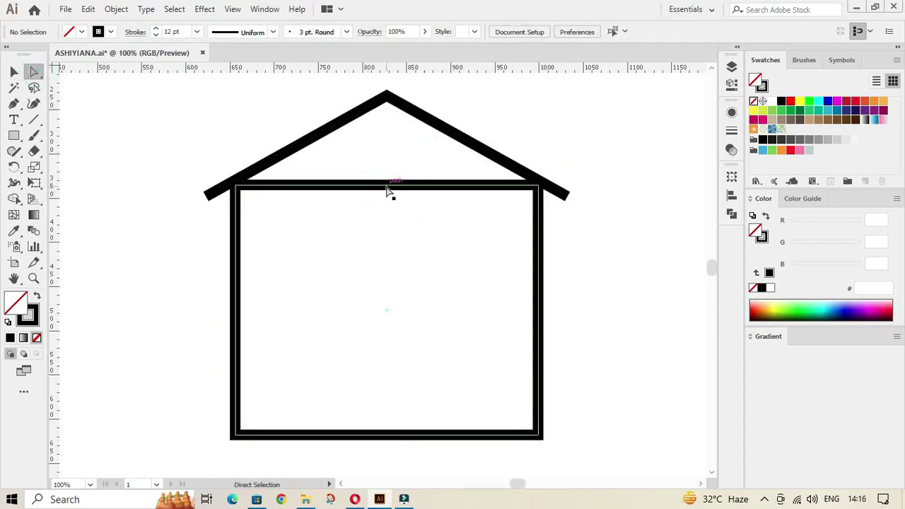
Add an anchor at the walls' top-edge middle and pull it up to the roof apex
{"action": "left_click", "coordinate": [382, 188]}
{"action": "left_click", "coordinate": [383, 186]}
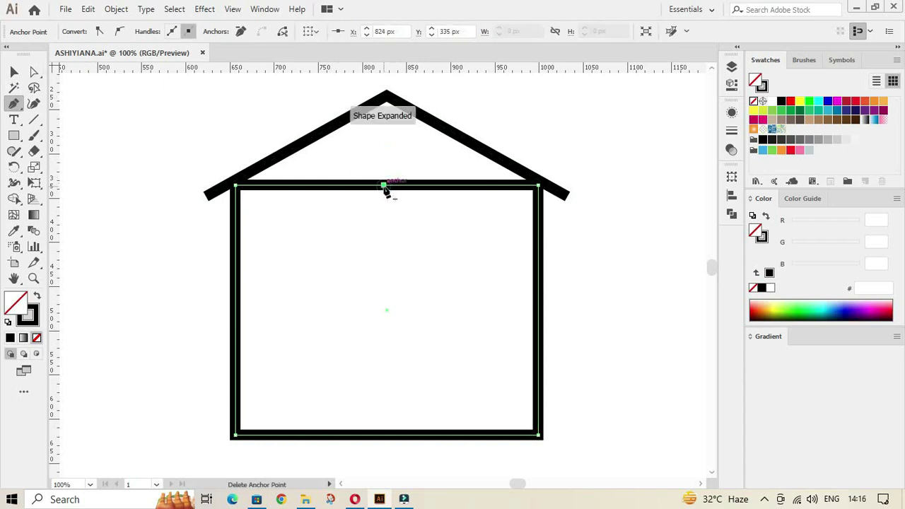
{"action": "left_click_drag", "start_coordinate": [384, 188], "coordinate": [386, 95]}
{"action": "left_click", "coordinate": [14, 71]}
{"action": "left_click", "coordinate": [390, 91]}
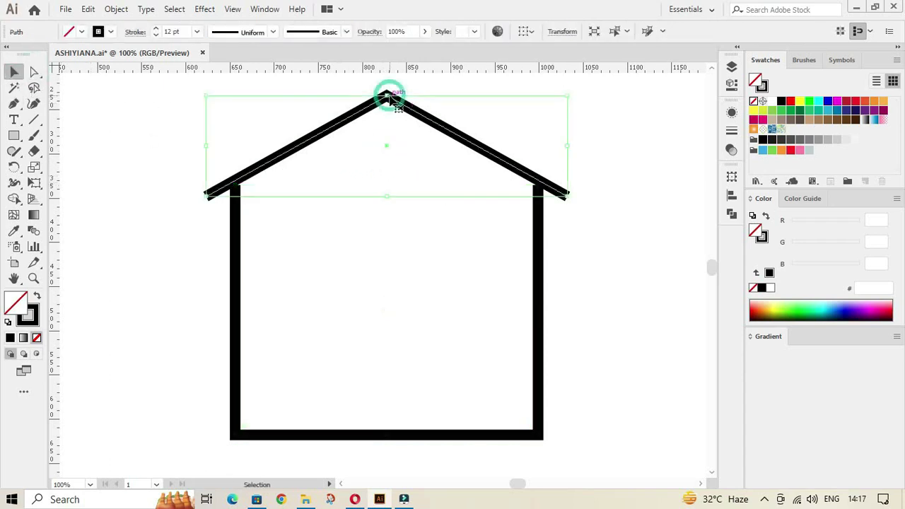
{"action": "left_click", "coordinate": [622, 227]}
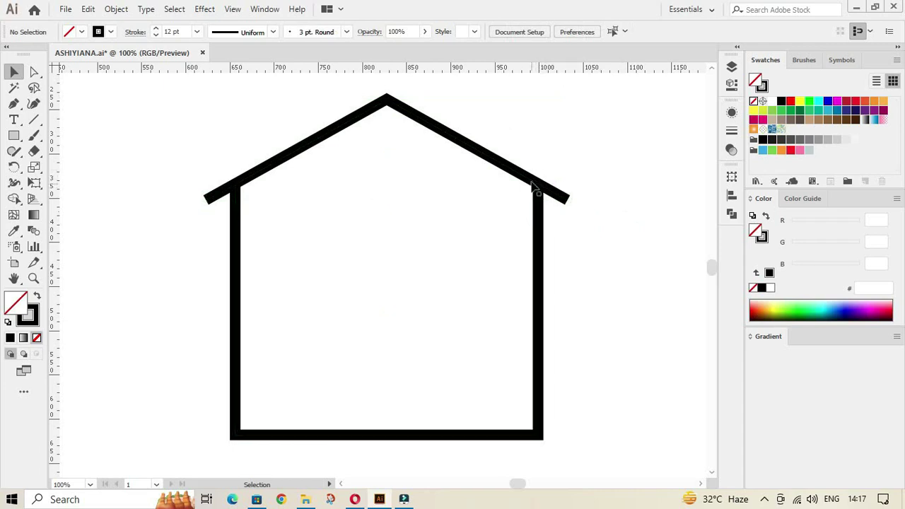
{"action": "scroll", "coordinate": [343, 244], "scroll_direction": "down", "scroll_amount": 5}
{"action": "scroll", "coordinate": [344, 244], "scroll_direction": "down", "scroll_amount": 5}
{"action": "scroll", "coordinate": [346, 244], "scroll_direction": "down", "scroll_amount": 5}
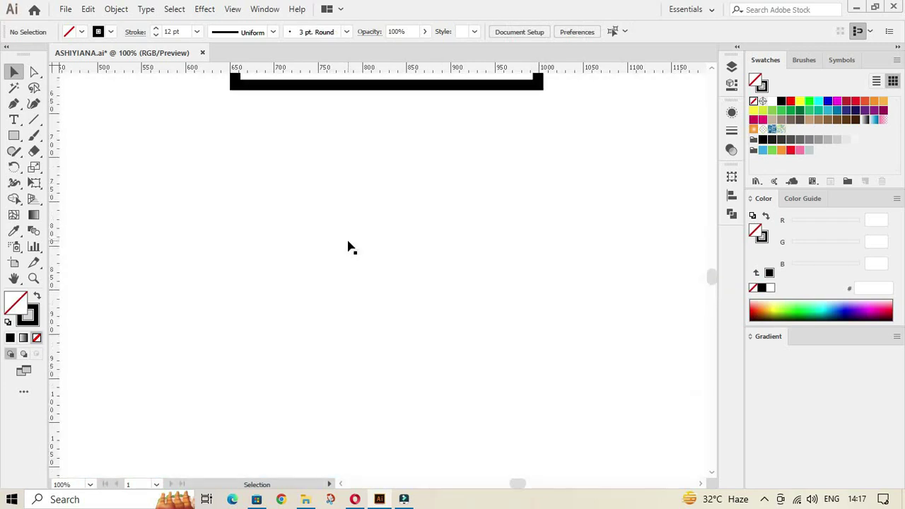
Raise the roof apex anchor to make the roof steeper
{"action": "scroll", "coordinate": [353, 243], "scroll_direction": "up", "scroll_amount": 10}
{"action": "left_click", "coordinate": [388, 195]}
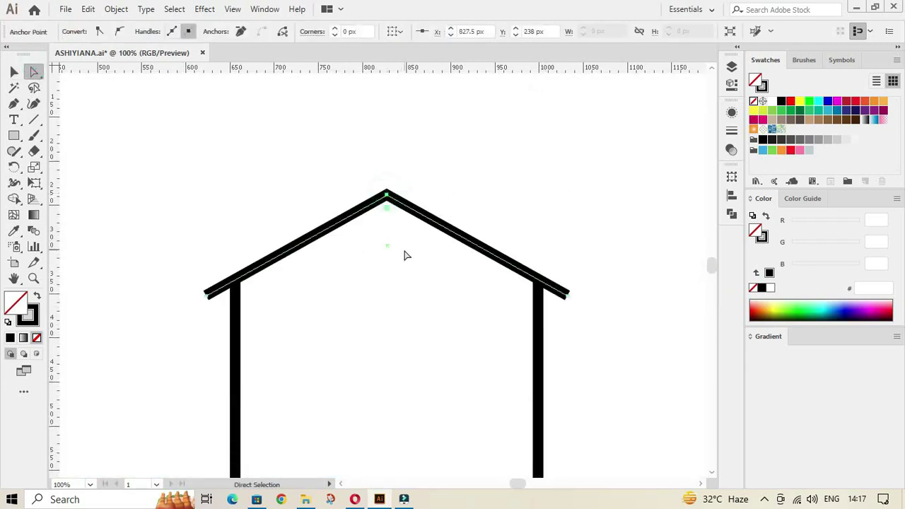
{"action": "key", "text": "Up"}
{"action": "key", "text": "Up"}
{"action": "key", "text": "Up"}
{"action": "key", "text": "Up"}
{"action": "key", "text": "Up"}
{"action": "key", "text": "Up"}
{"action": "key", "text": "ctrl+minus"}
{"action": "key", "text": "v"}
{"action": "key", "text": "ctrl+plus"}
{"action": "key", "text": "ctrl+plus"}
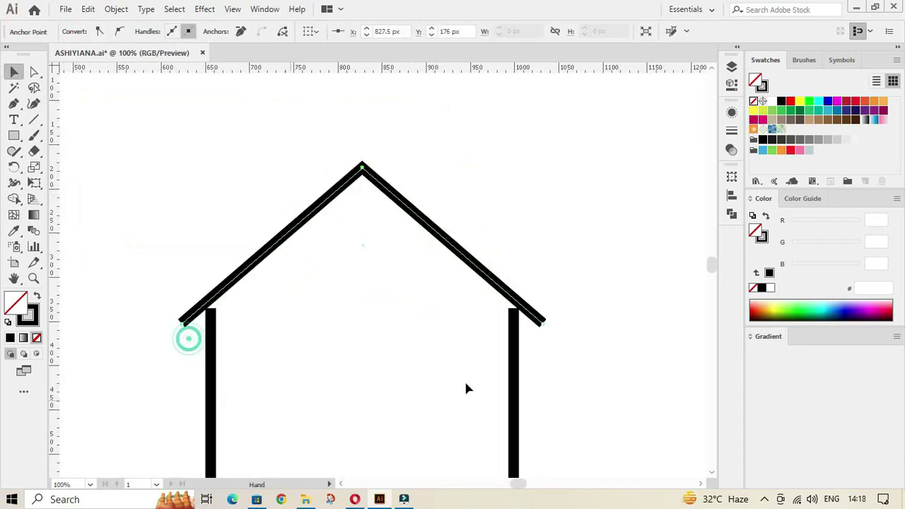
{"action": "key", "text": "ctrl+plus"}
Nudge the roof down onto the walls
{"action": "left_click", "coordinate": [320, 111]}
{"action": "key", "text": "Down"}
{"action": "key", "text": "Down"}
{"action": "key", "text": "Down"}
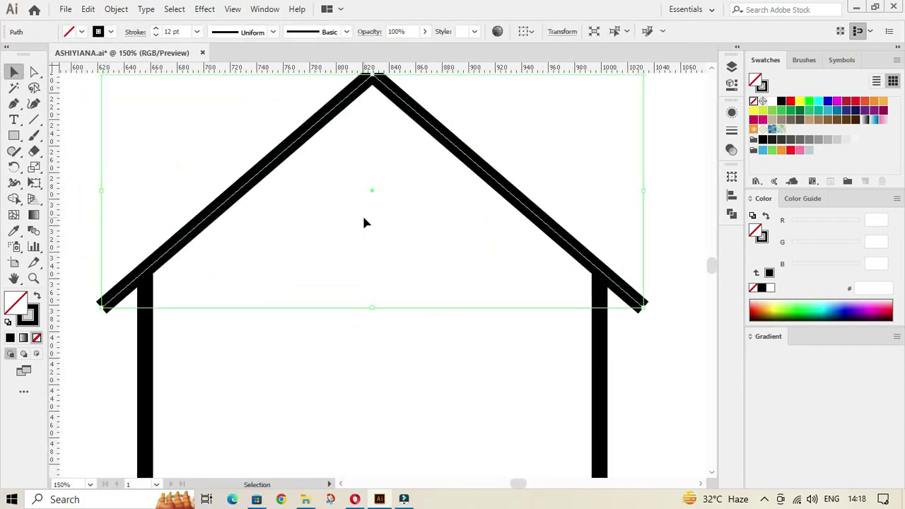
{"action": "left_click", "coordinate": [640, 448]}
{"action": "left_click", "coordinate": [152, 266]}
{"action": "left_click", "coordinate": [295, 197]}
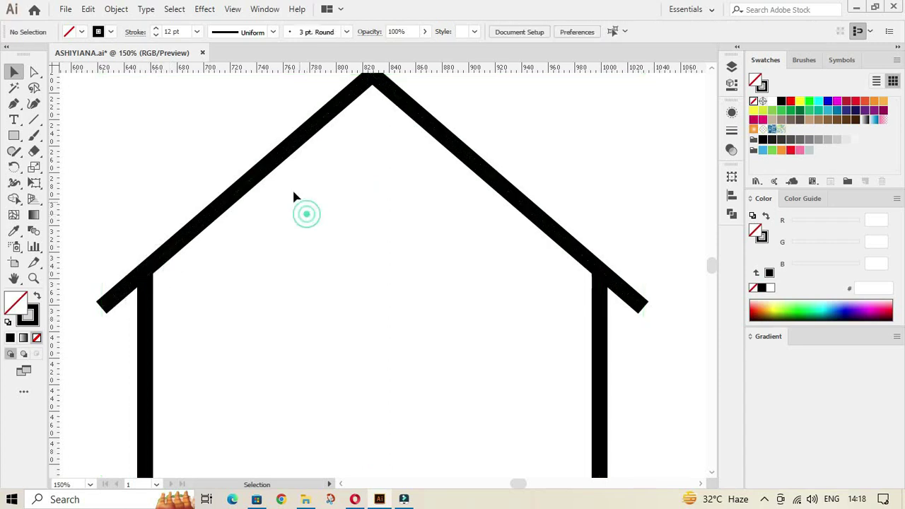
{"action": "left_click", "coordinate": [269, 170]}
Select the whole house and drag its bottom up to shorten it
{"action": "left_click", "coordinate": [258, 343]}
{"action": "key", "text": "ctrl+a"}
{"action": "right_click", "coordinate": [146, 275]}
{"action": "left_click", "coordinate": [199, 290]}
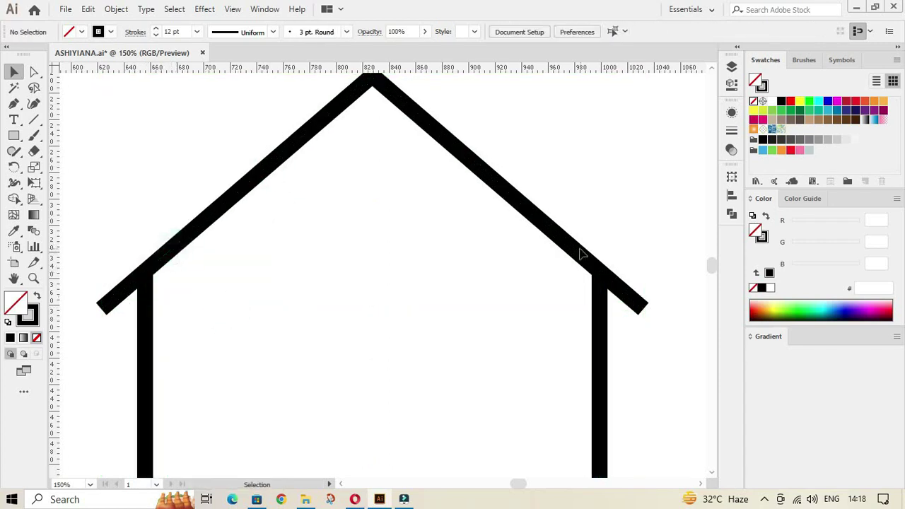
{"action": "scroll", "coordinate": [450, 315], "scroll_direction": "down", "scroll_amount": 2}
{"action": "left_click", "coordinate": [406, 347]}
{"action": "left_click_drag", "start_coordinate": [414, 345], "coordinate": [414, 319]}
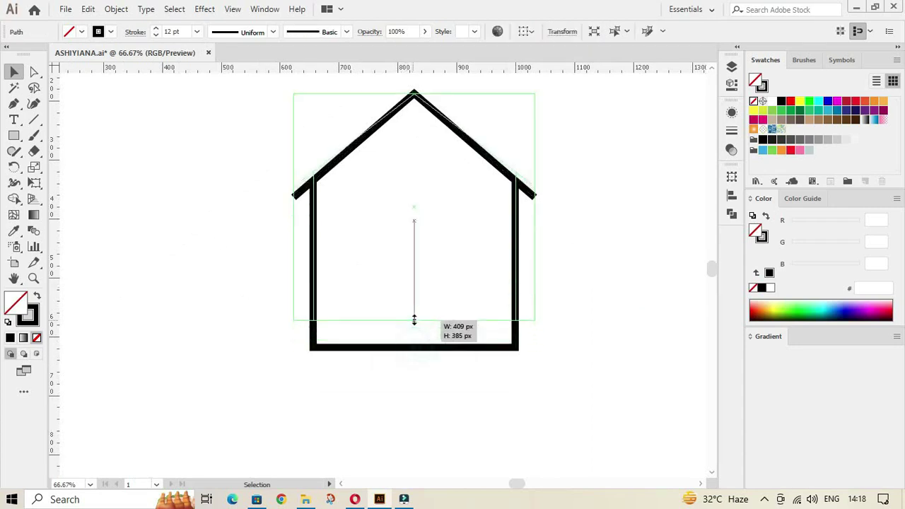
Duplicate the house to the lower right and scale the copy down to overlap the original
{"action": "scroll", "coordinate": [362, 323], "scroll_direction": "down", "scroll_amount": 3}
{"action": "left_click", "coordinate": [363, 323]}
{"action": "scroll", "coordinate": [446, 376], "scroll_direction": "up", "scroll_amount": 1}
{"action": "scroll", "coordinate": [446, 375], "scroll_direction": "up", "scroll_amount": 1}
{"action": "left_click", "coordinate": [285, 300]}
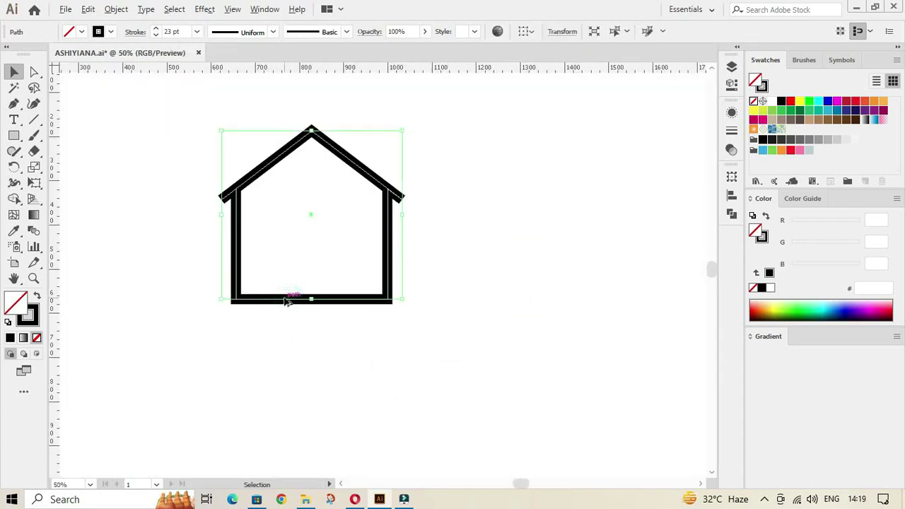
{"action": "left_click_drag", "start_coordinate": [286, 301], "coordinate": [364, 326]}
{"action": "scroll", "coordinate": [364, 326], "scroll_direction": "down", "scroll_amount": 2}
{"action": "left_click_drag", "start_coordinate": [427, 308], "coordinate": [410, 292]}
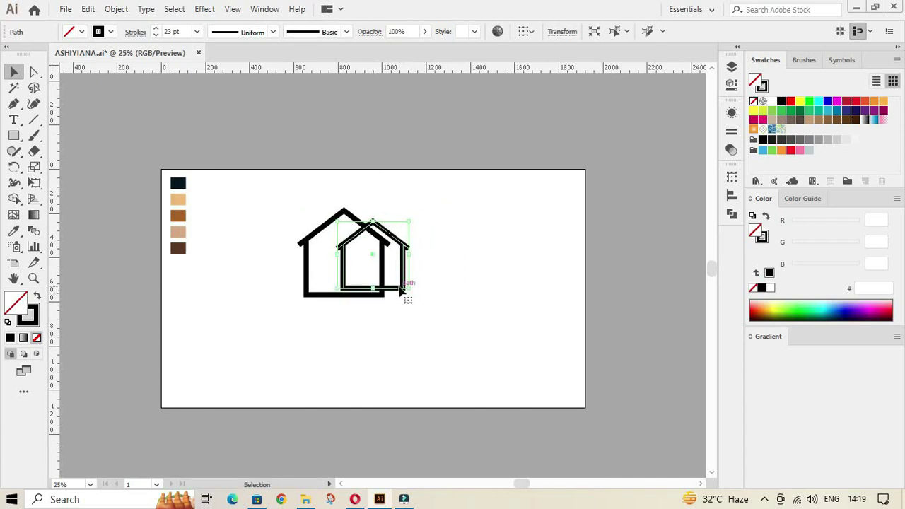
{"action": "left_click_drag", "start_coordinate": [401, 289], "coordinate": [414, 289]}
{"action": "scroll", "coordinate": [371, 347], "scroll_direction": "up", "scroll_amount": 2}
{"action": "left_click", "coordinate": [372, 347]}
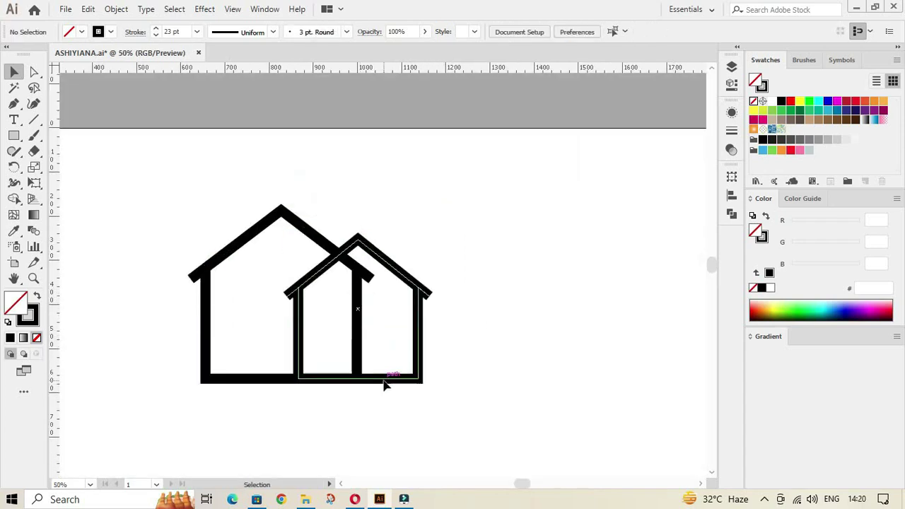
Expand both houses' outlines into filled shapes with Object > Expand, then reselect both
{"action": "key", "text": "ctrl+a"}
{"action": "left_click", "coordinate": [116, 8]}
{"action": "left_click", "coordinate": [188, 157]}
{"action": "left_click", "coordinate": [415, 325]}
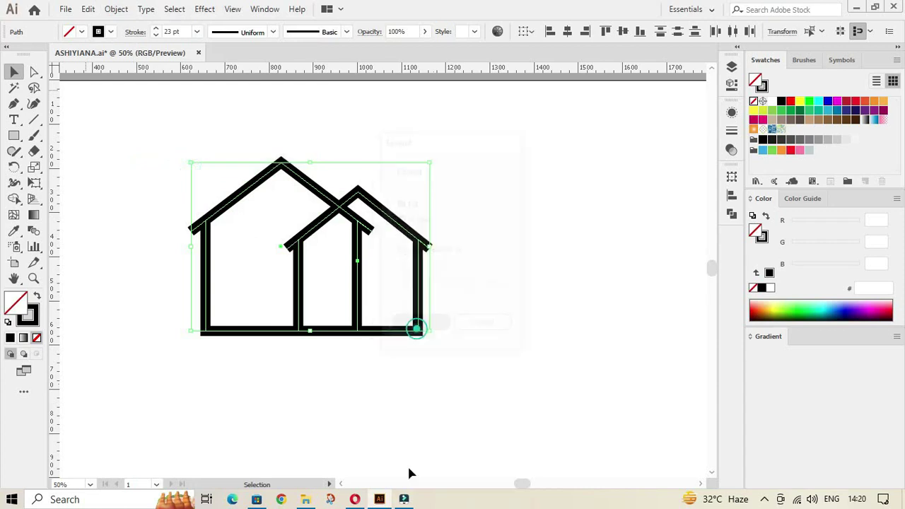
{"action": "left_click", "coordinate": [367, 411]}
{"action": "left_click", "coordinate": [419, 297]}
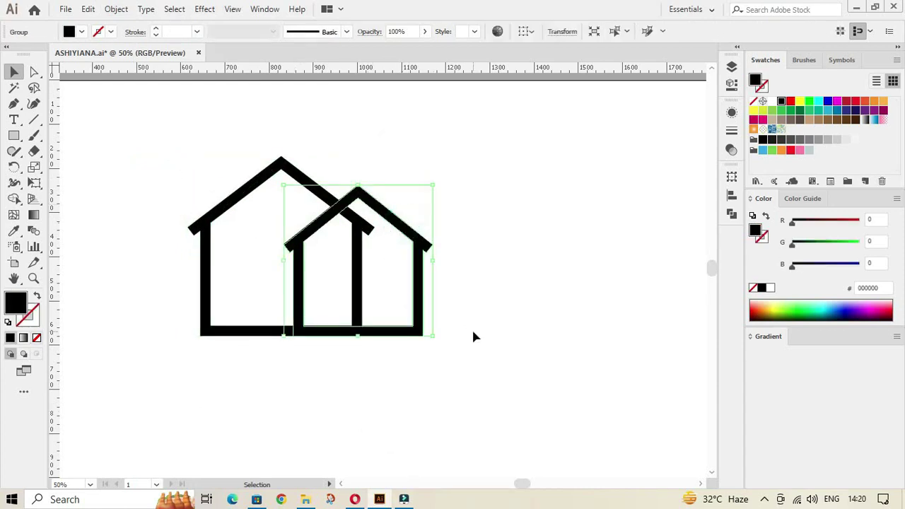
{"action": "left_click", "coordinate": [398, 225]}
{"action": "left_click", "coordinate": [364, 424]}
{"action": "left_click_drag", "start_coordinate": [120, 131], "coordinate": [459, 399]}
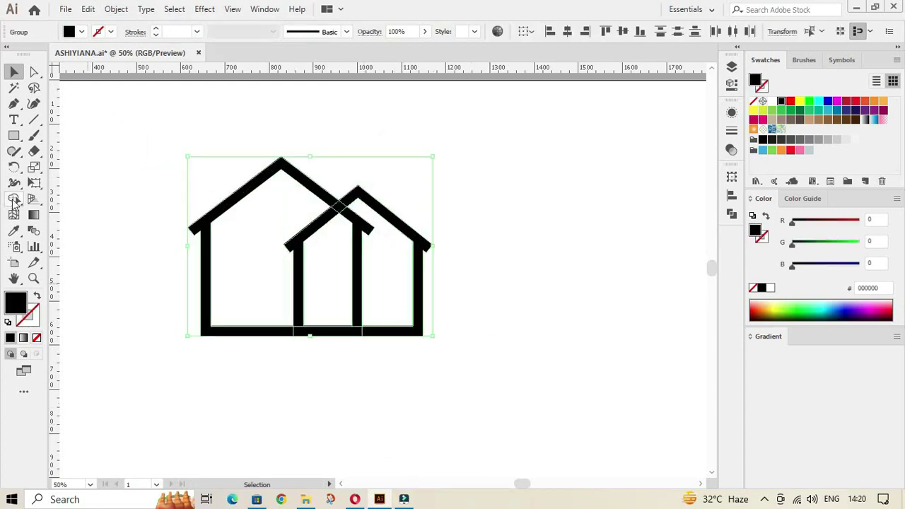
Merge each house's interior into one solid shape with the Shape Builder
{"action": "key", "text": "shift+m"}
{"action": "left_click_drag", "start_coordinate": [367, 265], "coordinate": [329, 283]}
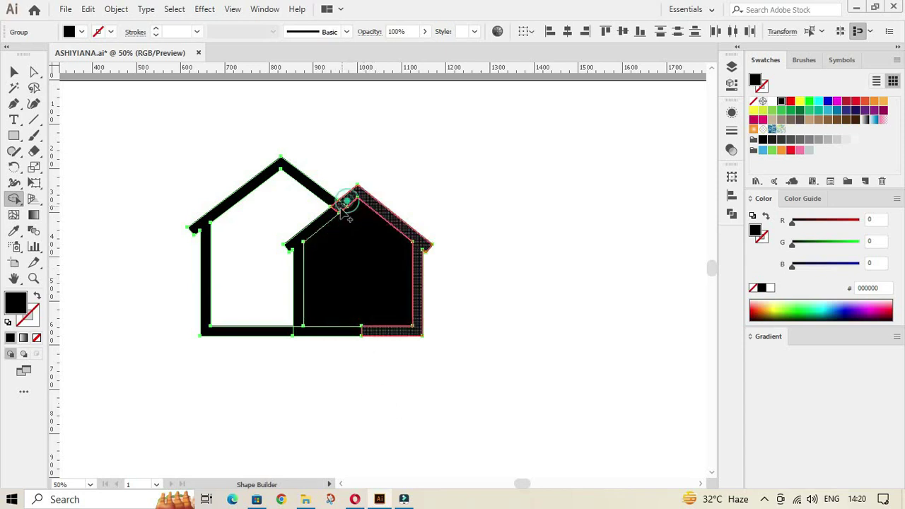
{"action": "left_click", "coordinate": [268, 277]}
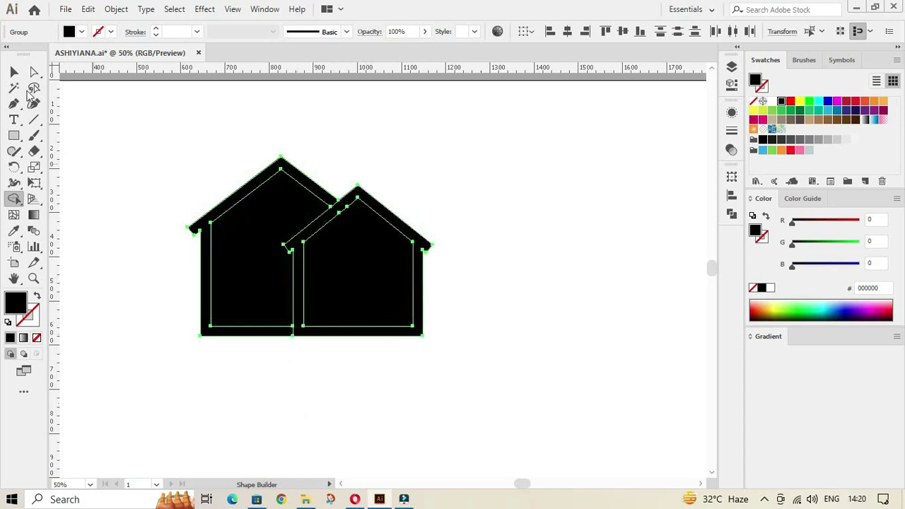
{"action": "key", "text": "v"}
{"action": "left_click", "coordinate": [420, 400]}
Ungroup the two houses
{"action": "scroll", "coordinate": [420, 400], "scroll_direction": "down", "scroll_amount": 1}
{"action": "left_click", "coordinate": [304, 318]}
{"action": "right_click", "coordinate": [375, 332]}
{"action": "left_click", "coordinate": [363, 204]}
{"action": "left_click", "coordinate": [400, 410]}
Colour both house interiors with the dark navy swatch using the Eyedropper
{"action": "left_click", "coordinate": [316, 319]}
{"action": "left_click", "coordinate": [399, 323], "text": "shift"}
{"action": "key", "text": "i"}
{"action": "left_click", "coordinate": [106, 203]}
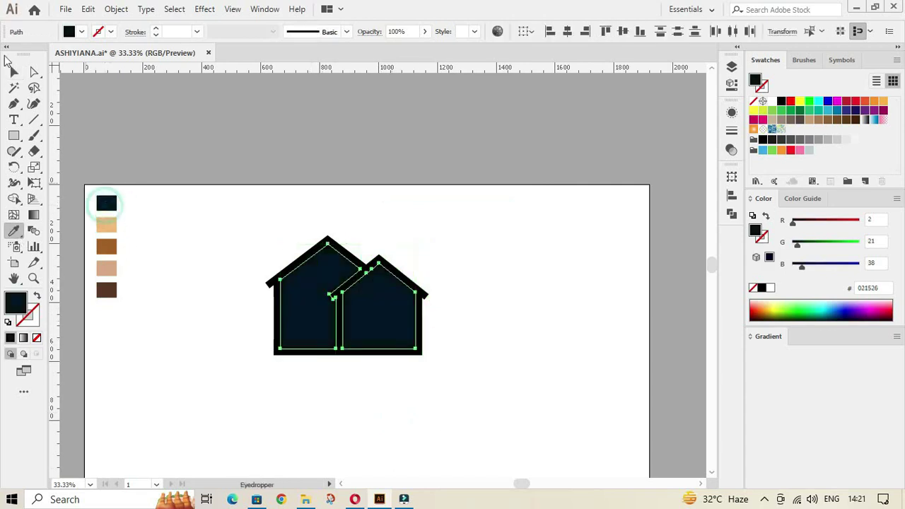
{"action": "key", "text": "v"}
{"action": "left_click", "coordinate": [226, 407]}
Colour both house outlines with the brown swatch using the Eyedropper
{"action": "left_click", "coordinate": [278, 301]}
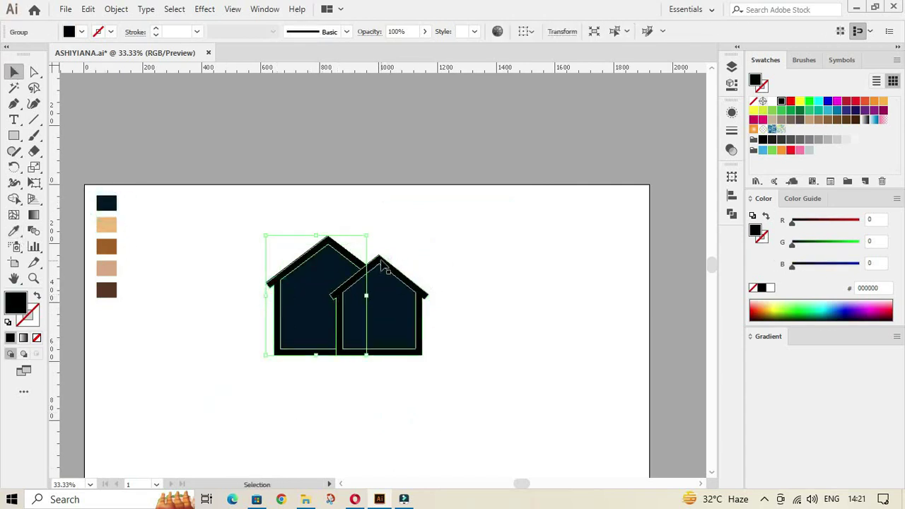
{"action": "left_click", "coordinate": [381, 260], "text": "shift"}
{"action": "key", "text": "i"}
{"action": "left_click", "coordinate": [106, 246]}
{"action": "key", "text": "v"}
{"action": "left_click", "coordinate": [318, 433]}
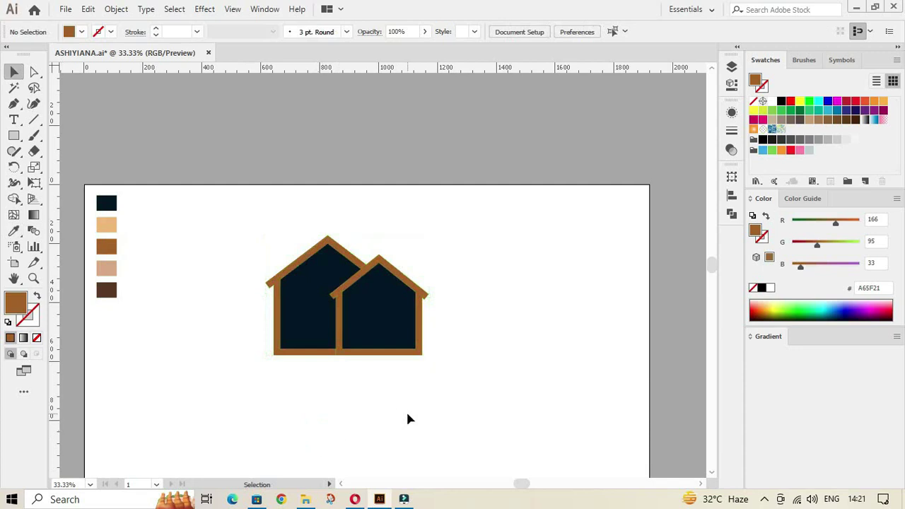
Enlarge the left house upward
{"action": "key", "text": "ctrl+plus"}
{"action": "key", "text": "ctrl+plus"}
{"action": "left_click", "coordinate": [318, 297]}
{"action": "left_click_drag", "start_coordinate": [312, 176], "coordinate": [330, 172]}
Enlarge the left house leftward and taller, delete its dark fill, and raise its outline top
{"action": "left_click_drag", "start_coordinate": [212, 304], "coordinate": [190, 302]}
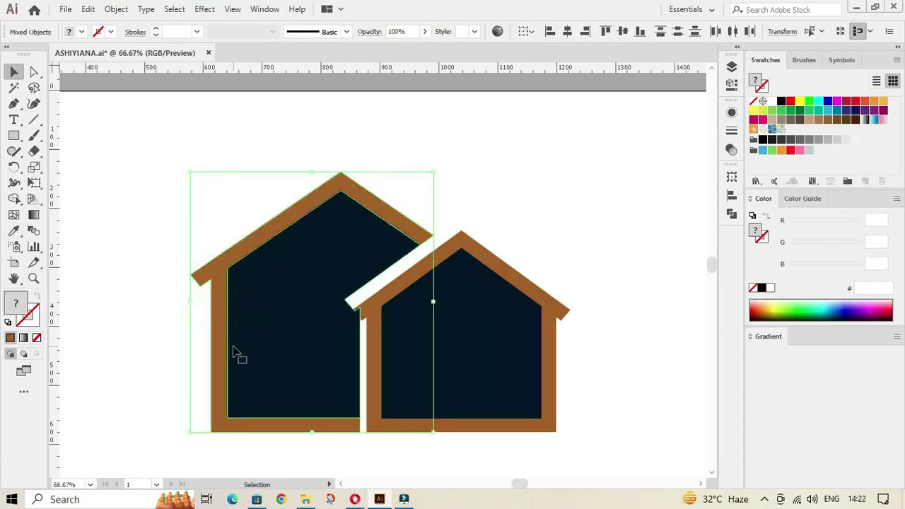
{"action": "left_click_drag", "start_coordinate": [314, 171], "coordinate": [313, 161]}
{"action": "left_click", "coordinate": [612, 433]}
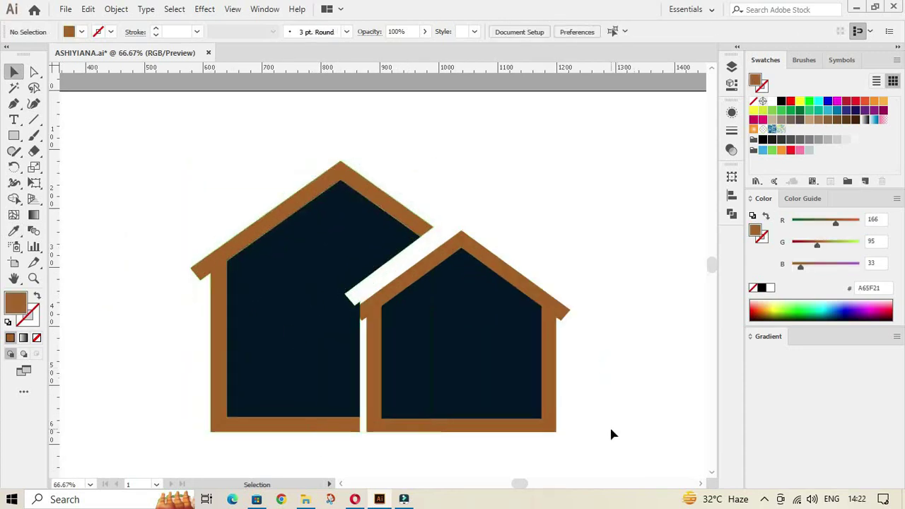
{"action": "left_click", "coordinate": [318, 335]}
{"action": "key", "text": "Delete"}
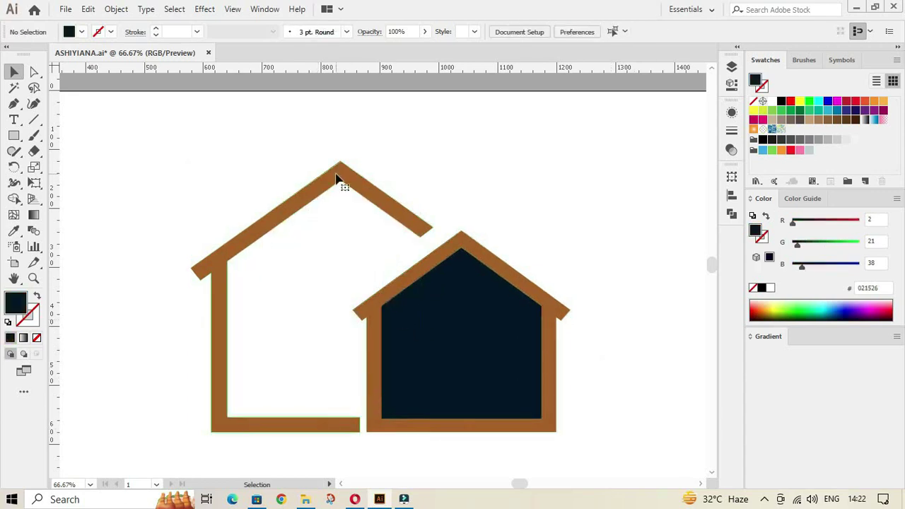
{"action": "left_click", "coordinate": [336, 174]}
{"action": "left_click_drag", "start_coordinate": [313, 160], "coordinate": [314, 155]}
{"action": "left_click", "coordinate": [318, 299]}
Nudge the left house base's right-edge anchors to the right with Direct Selection
{"action": "key", "text": "a"}
{"action": "key", "text": "ctrl+plus"}
{"action": "key", "text": "ctrl+plus"}
{"action": "key", "text": "ctrl+plus"}
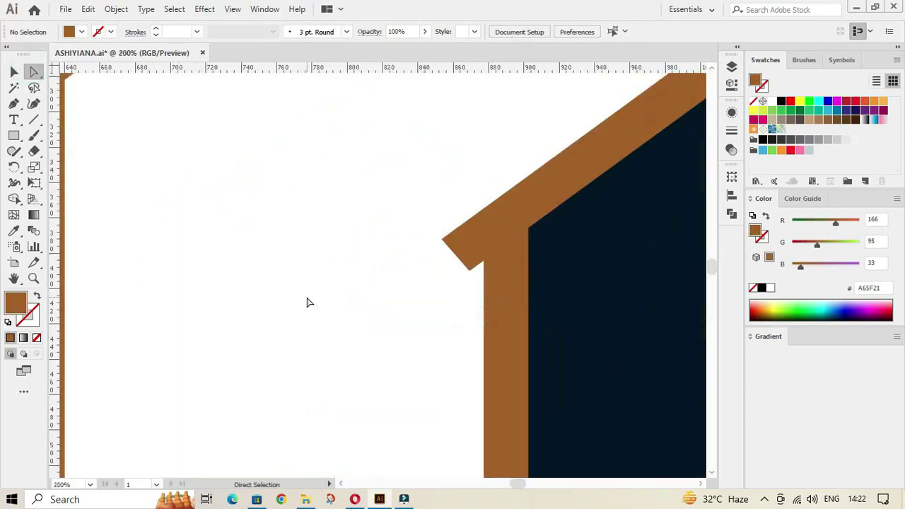
{"action": "scroll", "coordinate": [451, 422], "scroll_direction": "down", "scroll_amount": 5}
{"action": "key", "text": "ctrl+plus"}
{"action": "key", "text": "ctrl+plus"}
{"action": "left_click", "coordinate": [528, 358]}
{"action": "key", "text": "Right"}
{"action": "key", "text": "Right"}
{"action": "key", "text": "Right"}
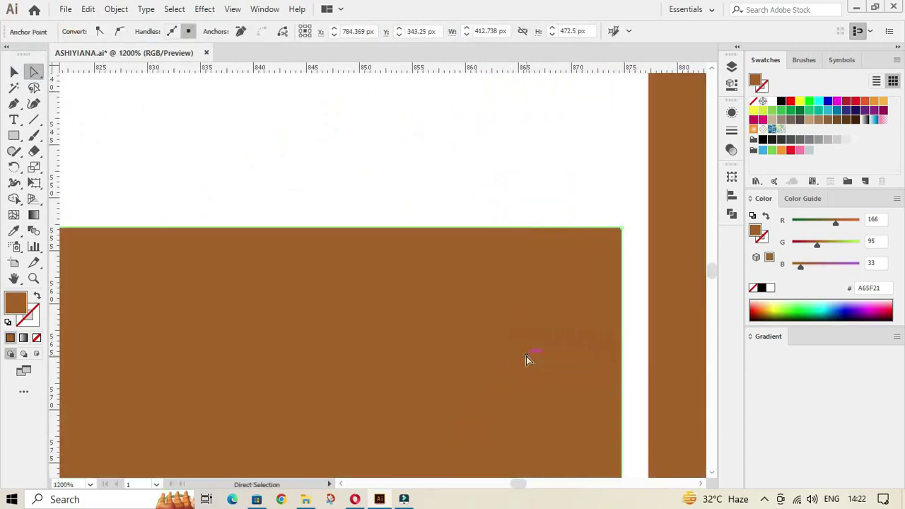
{"action": "key", "text": "Right"}
{"action": "key", "text": "Right"}
{"action": "key", "text": "Right"}
{"action": "key", "text": "ctrl+minus"}
{"action": "key", "text": "ctrl+minus"}
{"action": "key", "text": "ctrl+minus"}
{"action": "key", "text": "ctrl+minus"}
{"action": "key", "text": "ctrl+minus"}
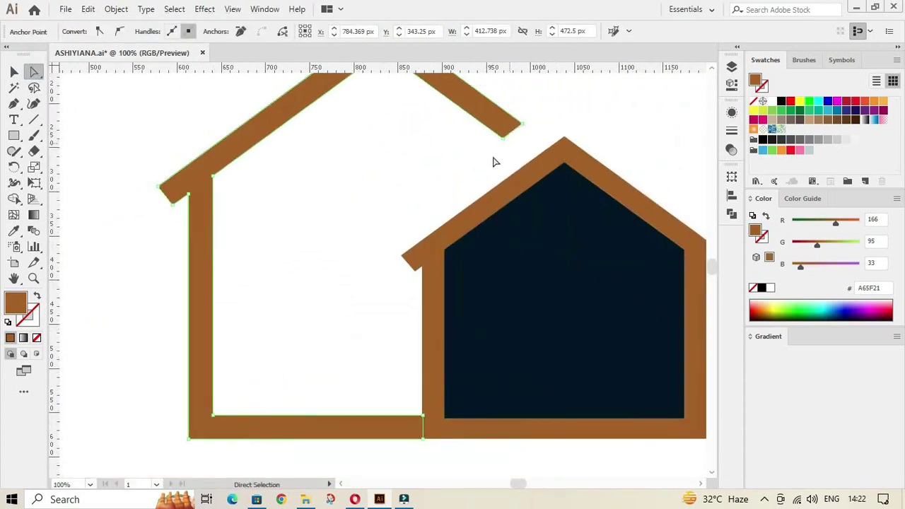
{"action": "scroll", "coordinate": [514, 133], "scroll_direction": "up", "scroll_amount": 3}
{"action": "left_click_drag", "start_coordinate": [514, 215], "coordinate": [548, 241]}
Merge the overlapping house outline regions with Shape Builder
{"action": "key", "text": "v"}
{"action": "scroll", "coordinate": [354, 272], "scroll_direction": "down", "scroll_amount": 1}
{"action": "left_click", "coordinate": [354, 271]}
{"action": "key", "text": "ctrl+a"}
{"action": "key", "text": "shift+m"}
Refill the left house interior with navy using the Eyedropper
{"action": "key", "text": "i"}
{"action": "left_click", "coordinate": [555, 316]}
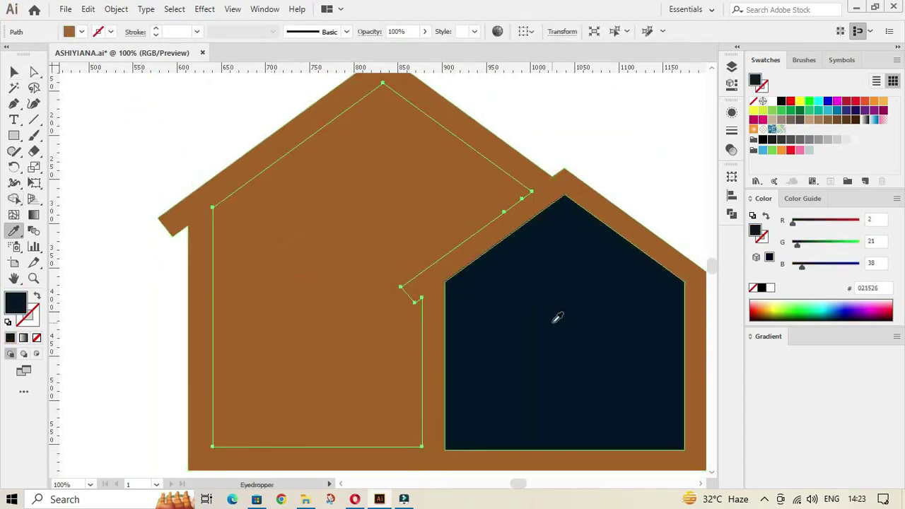
{"action": "key", "text": "ctrl+0"}
{"action": "left_click", "coordinate": [276, 290]}
{"action": "left_click", "coordinate": [368, 265]}
{"action": "key", "text": "v"}
{"action": "key", "text": "ctrl+shift+a"}
{"action": "key", "text": "ctrl+plus"}
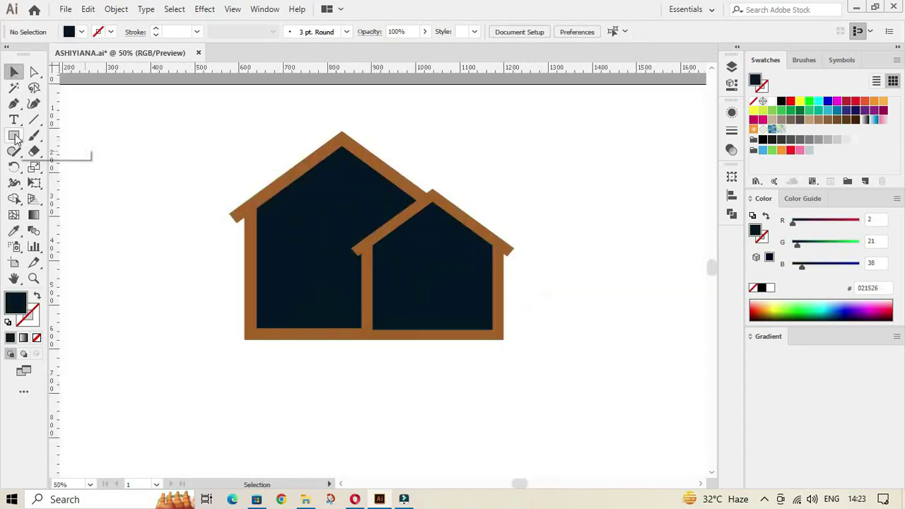
{"action": "left_click_drag", "start_coordinate": [15, 138], "coordinate": [57, 167]}
Draw a large circle over the houses and send it to the back
{"action": "left_click_drag", "start_coordinate": [359, 237], "coordinate": [521, 347]}
{"action": "key", "text": "v"}
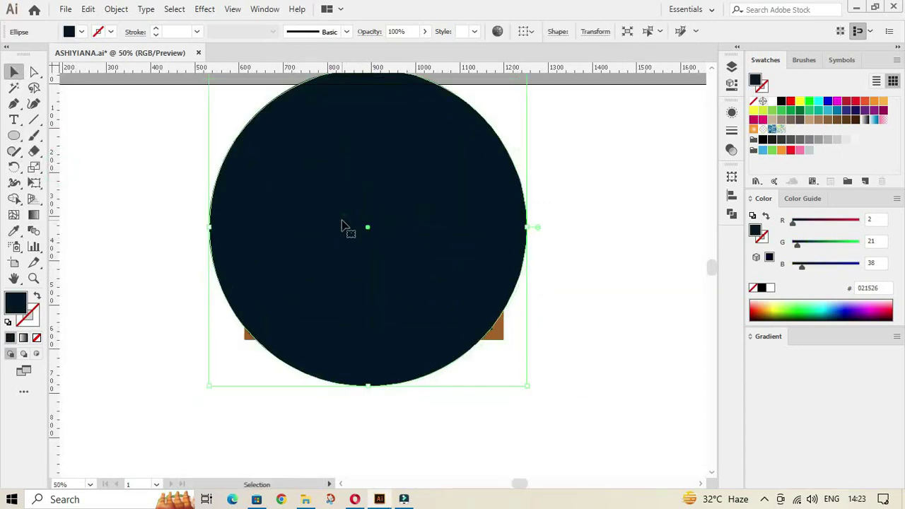
{"action": "right_click", "coordinate": [341, 226]}
{"action": "left_click", "coordinate": [530, 469]}
{"action": "left_click", "coordinate": [480, 433]}
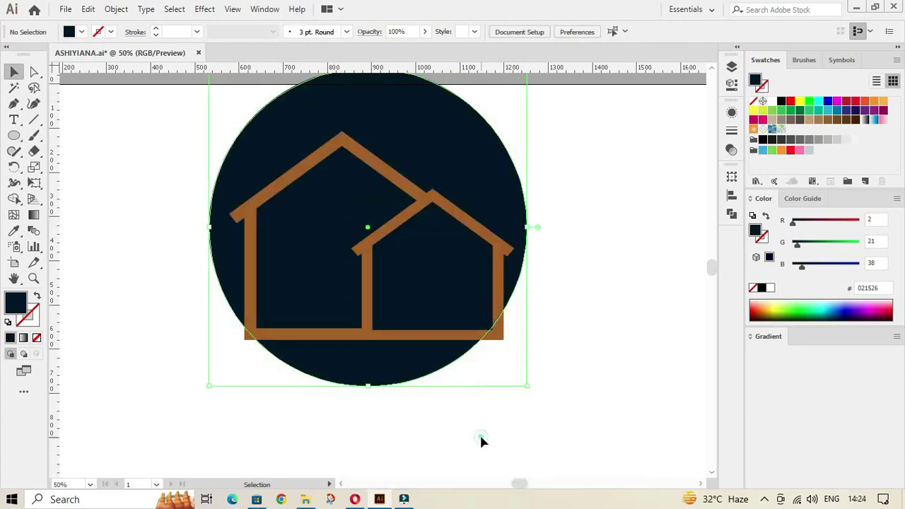
Scale the navy circle up around both houses, then select all the artwork for Shape Builder
{"action": "scroll", "coordinate": [479, 432], "scroll_direction": "up", "scroll_amount": 2}
{"action": "scroll", "coordinate": [480, 442], "scroll_direction": "down", "scroll_amount": 2}
{"action": "left_click", "coordinate": [474, 162]}
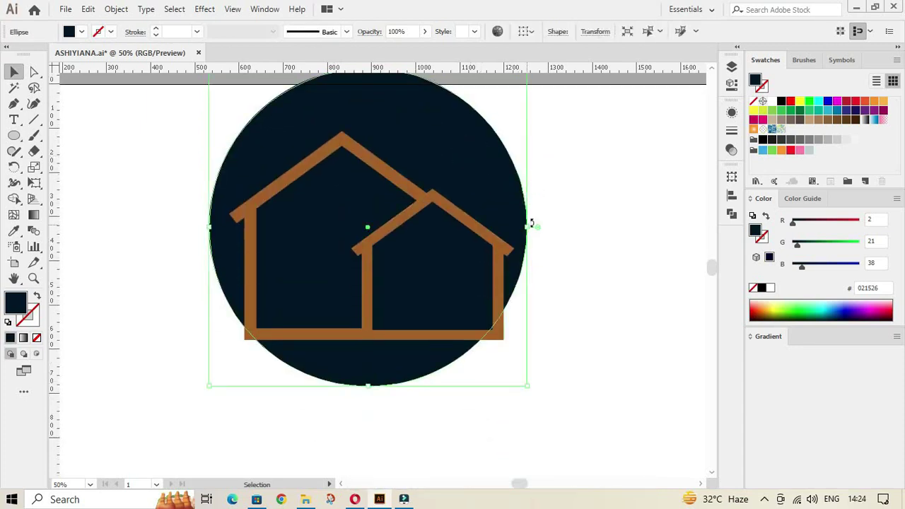
{"action": "left_click_drag", "start_coordinate": [529, 226], "coordinate": [563, 284]}
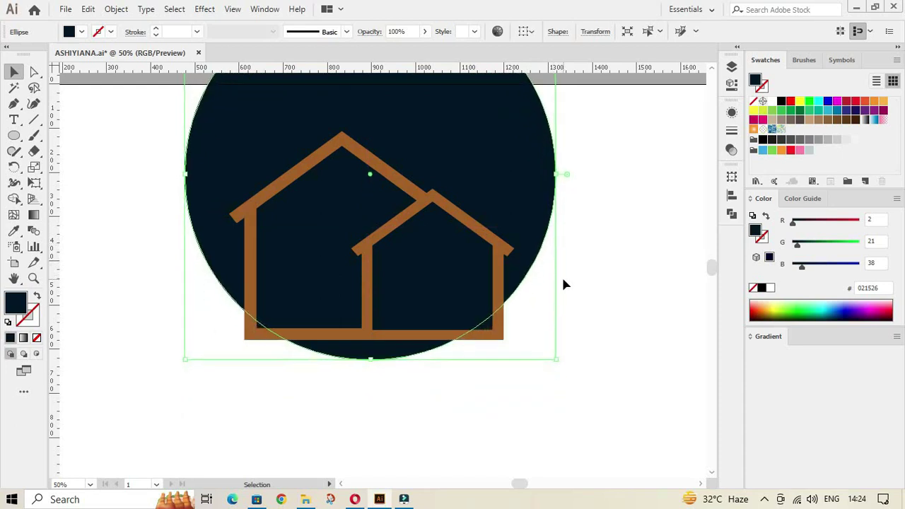
{"action": "left_click", "coordinate": [437, 432]}
{"action": "scroll", "coordinate": [437, 432], "scroll_direction": "down", "scroll_amount": 2}
{"action": "scroll", "coordinate": [437, 432], "scroll_direction": "up", "scroll_amount": 4}
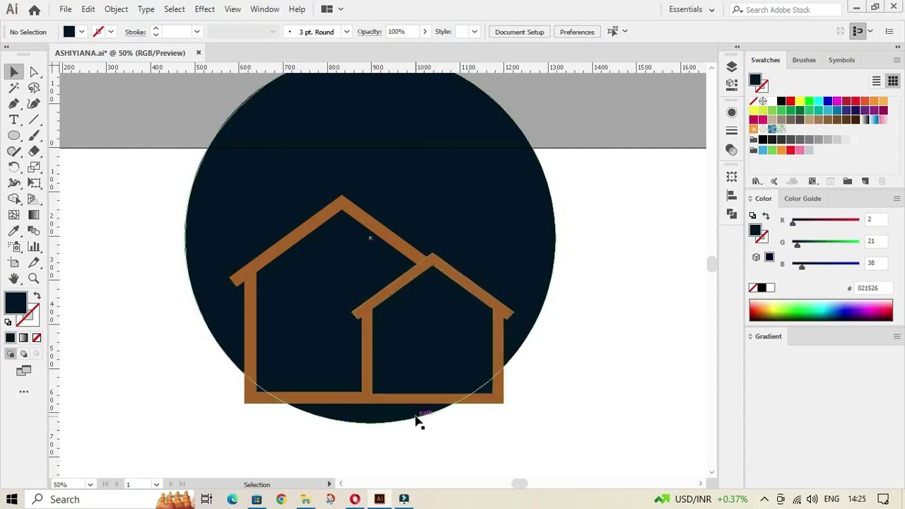
{"action": "scroll", "coordinate": [416, 420], "scroll_direction": "up", "scroll_amount": 1}
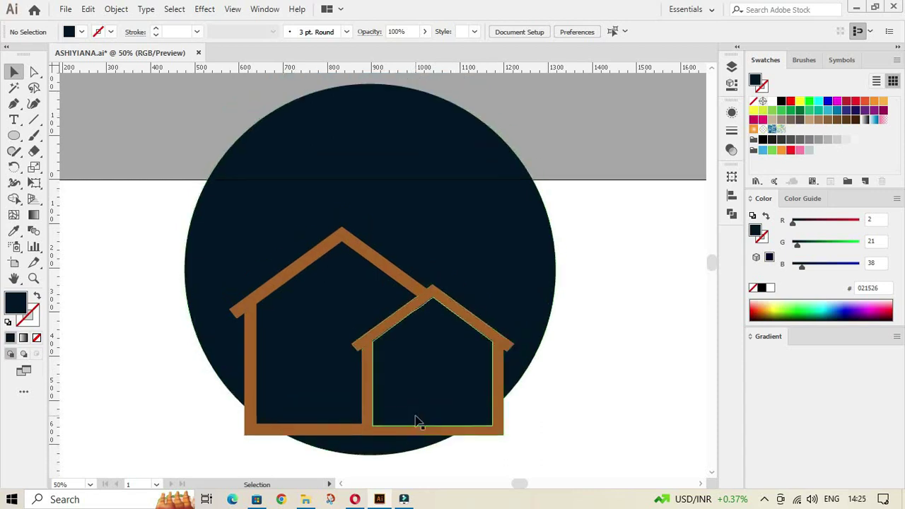
{"action": "scroll", "coordinate": [396, 432], "scroll_direction": "down", "scroll_amount": 1}
{"action": "scroll", "coordinate": [124, 258], "scroll_direction": "down", "scroll_amount": 1}
{"action": "left_click_drag", "start_coordinate": [125, 258], "coordinate": [582, 424]}
{"action": "key", "text": "shift+m"}
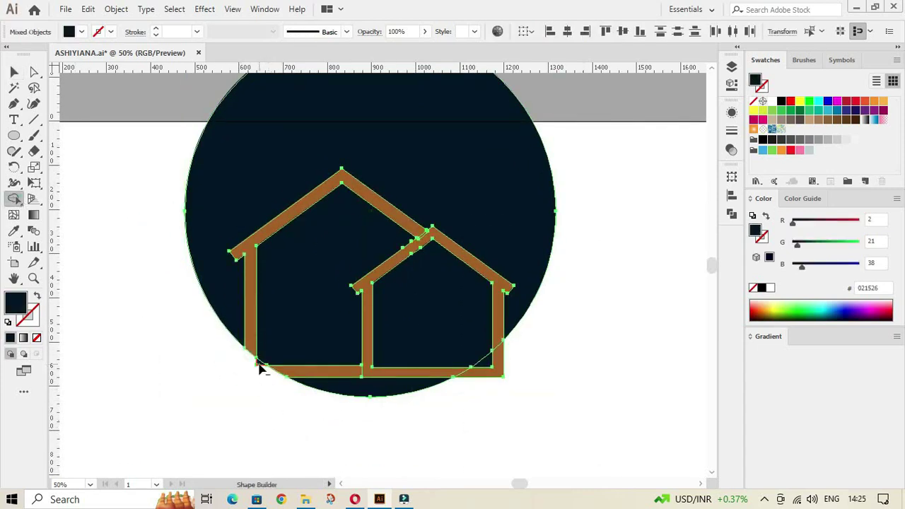
Merge the small house interior into one region with Shape Builder
{"action": "scroll", "coordinate": [471, 423], "scroll_direction": "up", "scroll_amount": 2}
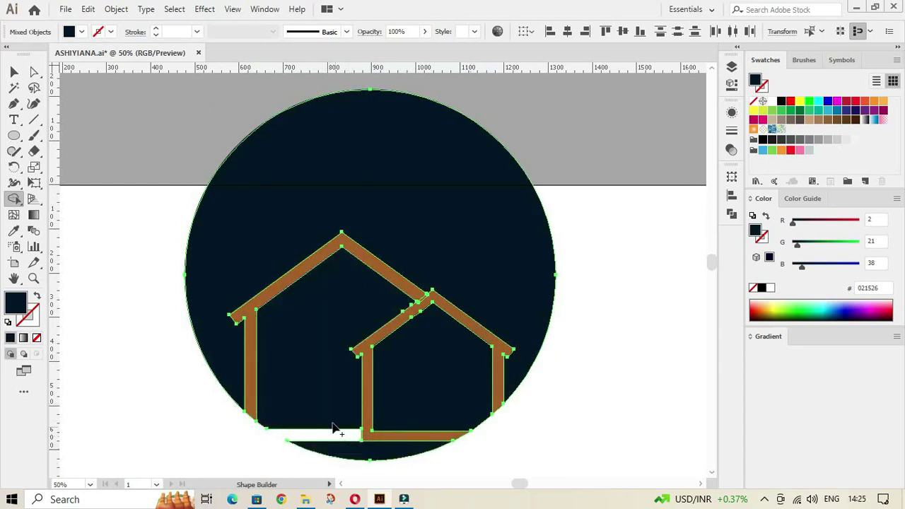
{"action": "key", "text": "v"}
{"action": "key", "text": "shift+m"}
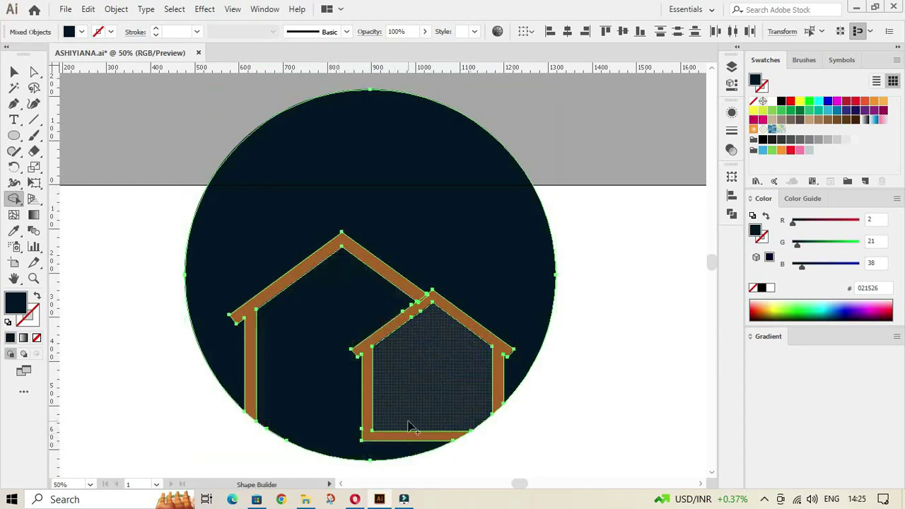
{"action": "left_click", "coordinate": [396, 419]}
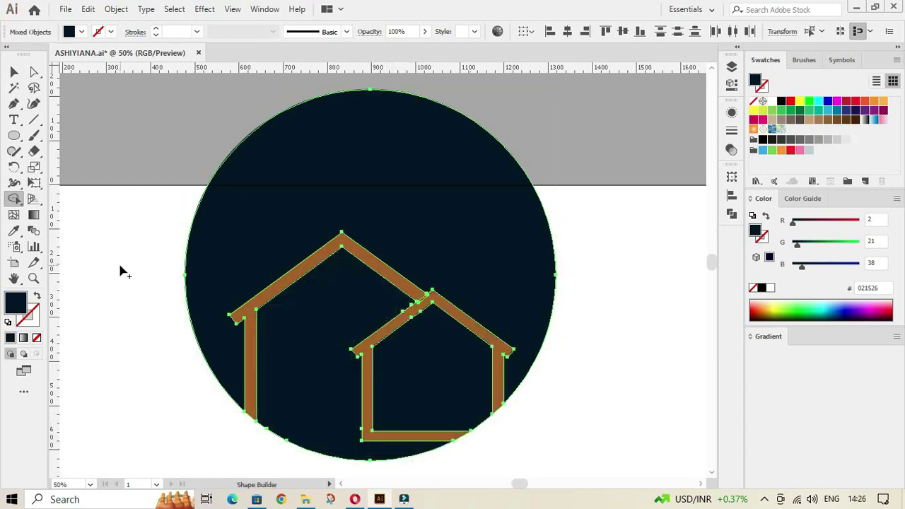
{"action": "key", "text": "v"}
{"action": "left_click", "coordinate": [78, 238]}
Select the circle and houses together and delete the circle area outside the houses
{"action": "left_click_drag", "start_coordinate": [552, 420], "coordinate": [357, 408]}
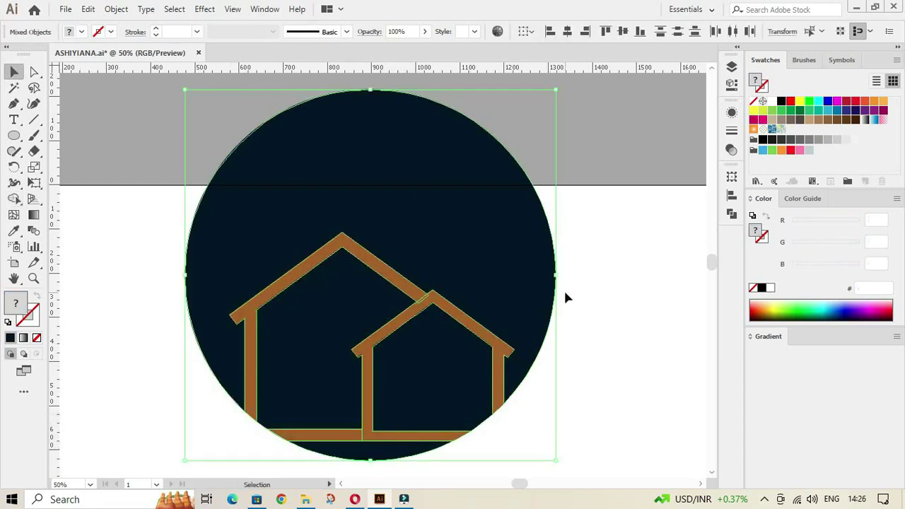
{"action": "left_click", "coordinate": [14, 199]}
{"action": "left_click", "coordinate": [389, 178], "text": "alt"}
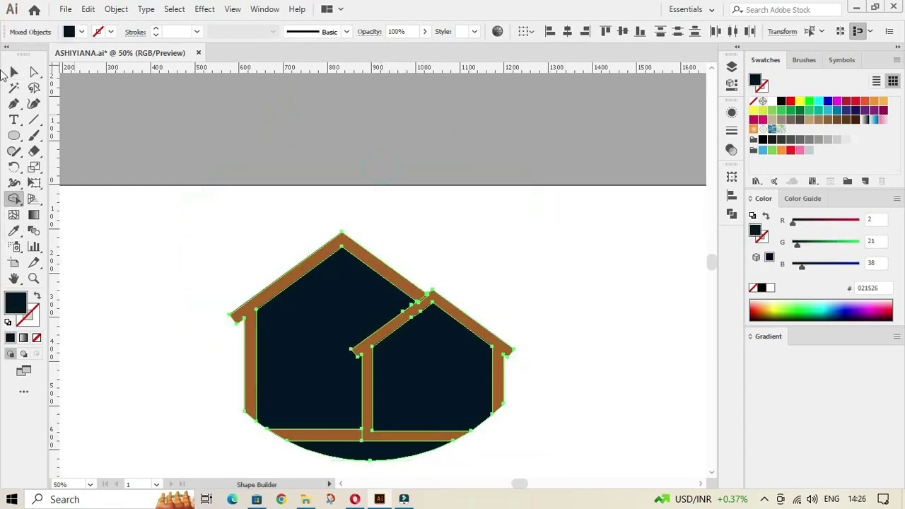
{"action": "left_click", "coordinate": [14, 72]}
{"action": "left_click", "coordinate": [581, 353]}
{"action": "scroll", "coordinate": [357, 424], "scroll_direction": "up", "scroll_amount": 2}
{"action": "scroll", "coordinate": [358, 424], "scroll_direction": "up", "scroll_amount": 2}
{"action": "scroll", "coordinate": [357, 424], "scroll_direction": "up", "scroll_amount": 2}
{"action": "scroll", "coordinate": [358, 430], "scroll_direction": "down", "scroll_amount": 3}
Move the navy shape aside to the bottom-left and nudge the small house left
{"action": "key", "text": "a"}
{"action": "left_click_drag", "start_coordinate": [495, 410], "coordinate": [213, 459]}
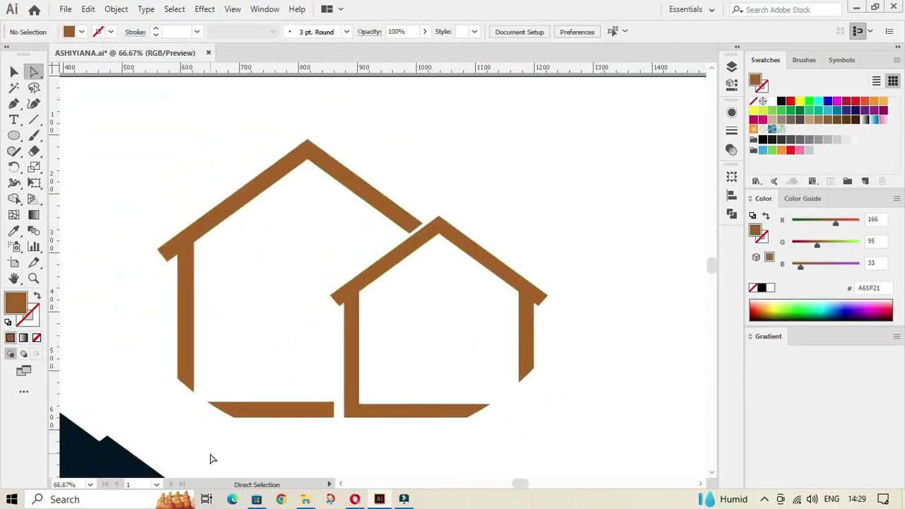
{"action": "left_click", "coordinate": [355, 382]}
{"action": "key", "text": "v"}
{"action": "key", "text": "shift+Left"}
{"action": "key", "text": "shift+Left"}
{"action": "key", "text": "Left"}
{"action": "key", "text": "Left"}
{"action": "key", "text": "Left"}
{"action": "left_click", "coordinate": [576, 469]}
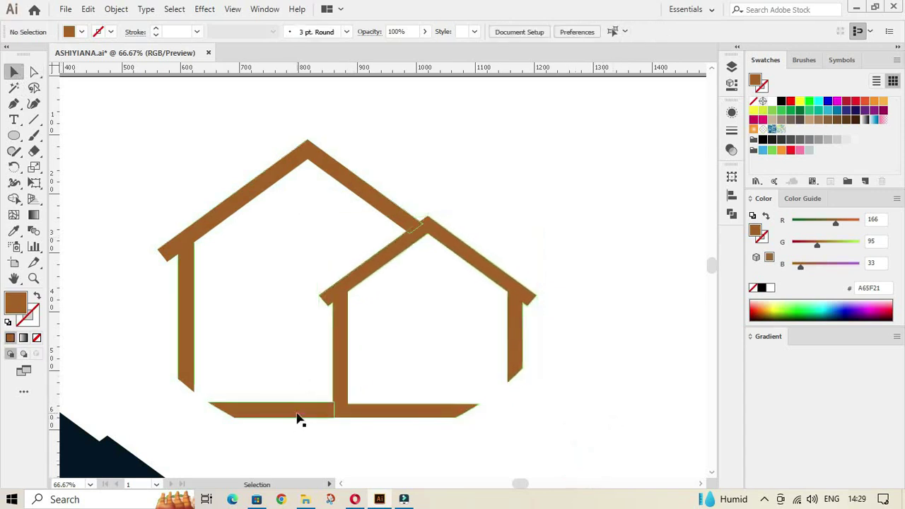
Erase the smaller house's bottom bar with the Eraser tool
{"action": "left_click", "coordinate": [186, 382]}
{"action": "left_click", "coordinate": [33, 152]}
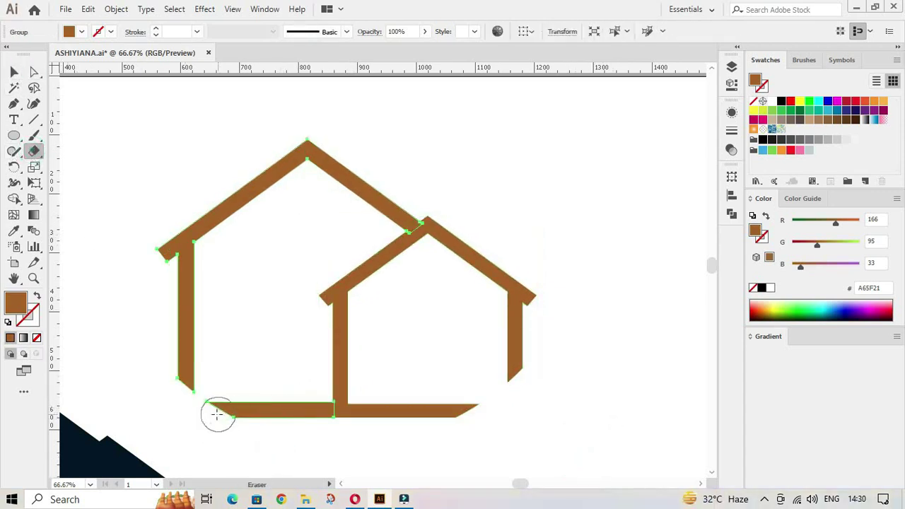
{"action": "left_click", "coordinate": [15, 72]}
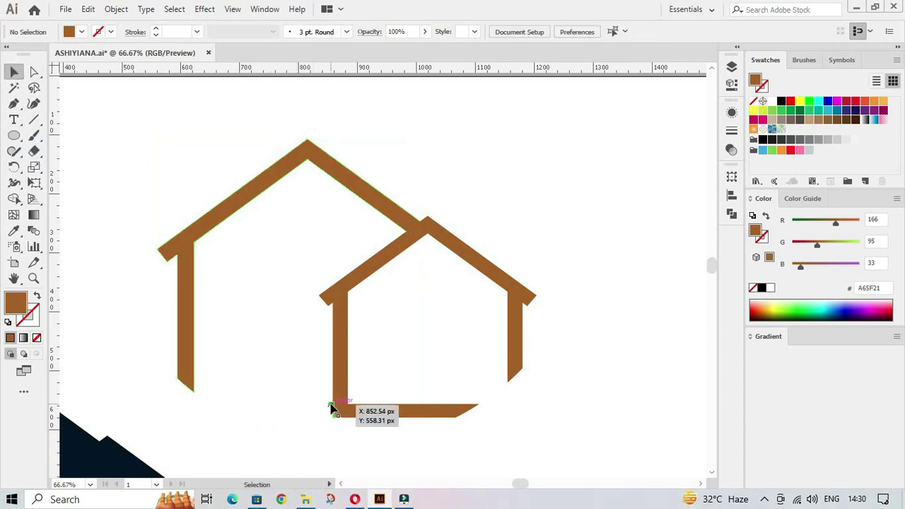
{"action": "right_click", "coordinate": [333, 403]}
{"action": "left_click", "coordinate": [332, 412]}
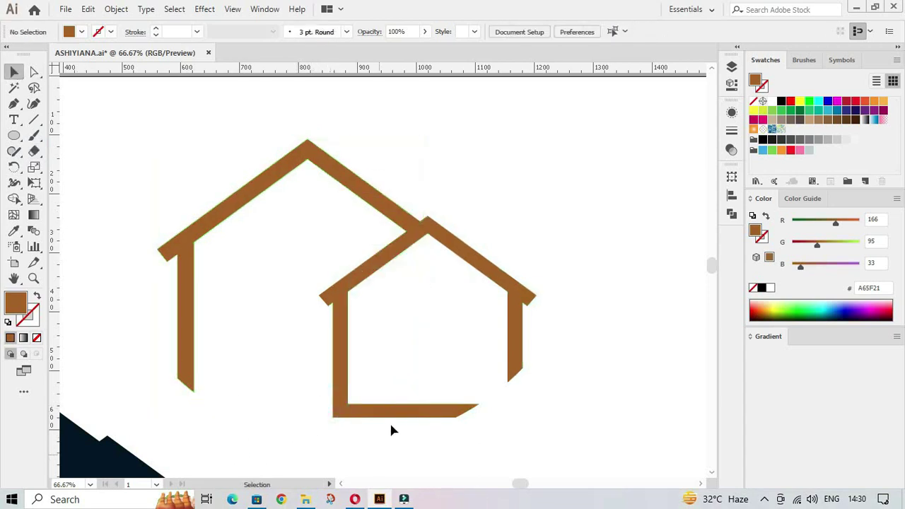
Nudge the small house outline up and right, then back left and down
{"action": "left_click", "coordinate": [367, 283]}
{"action": "key", "text": "shift+Up"}
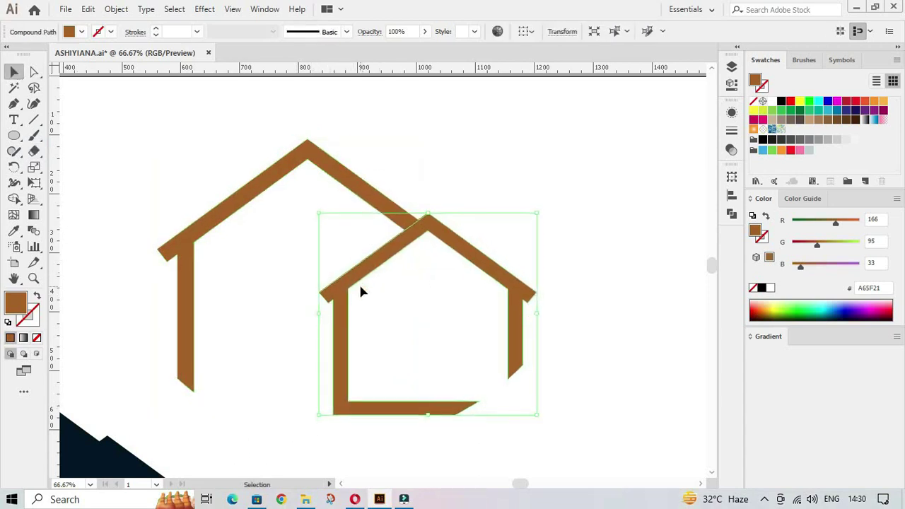
{"action": "key", "text": "shift+Right"}
{"action": "key", "text": "a"}
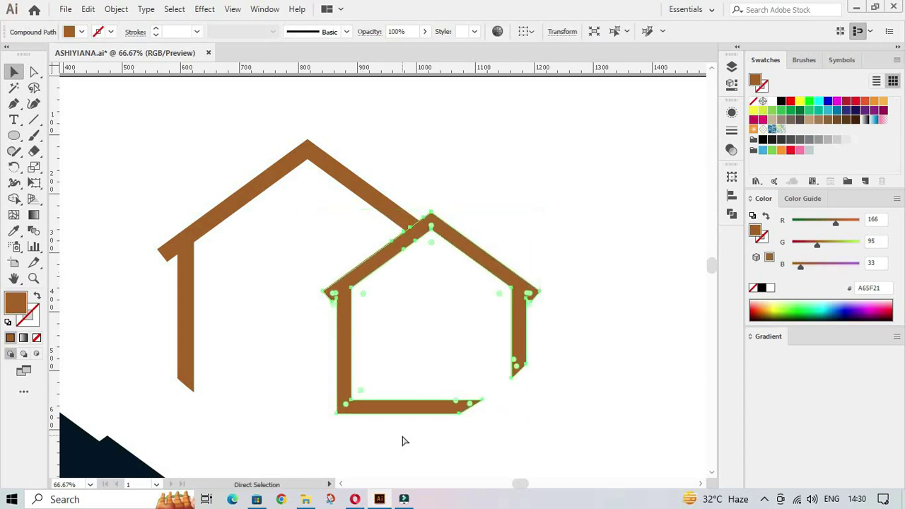
{"action": "key", "text": "shift+Left"}
{"action": "key", "text": "shift+Down"}
{"action": "key", "text": "v"}
{"action": "left_click", "coordinate": [565, 303]}
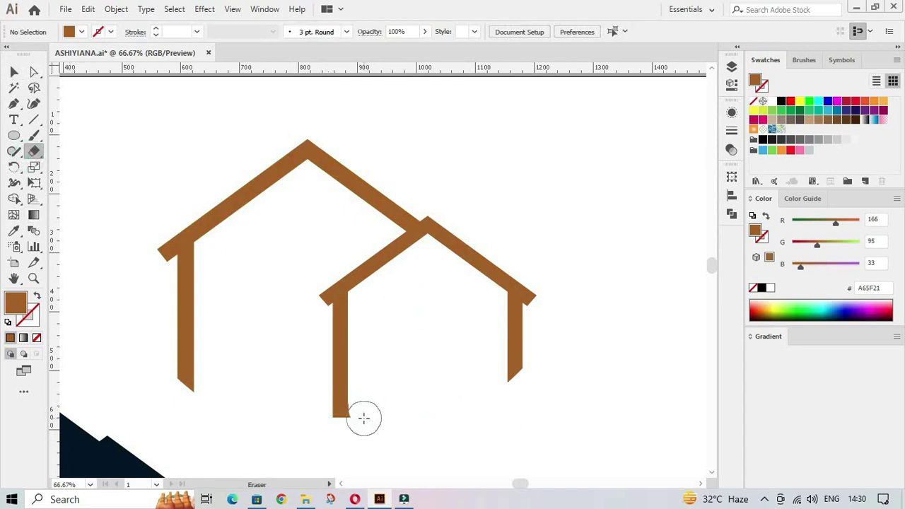
{"action": "scroll", "coordinate": [377, 406], "scroll_direction": "up", "scroll_amount": 4}
{"action": "scroll", "coordinate": [330, 412], "scroll_direction": "up", "scroll_amount": 3}
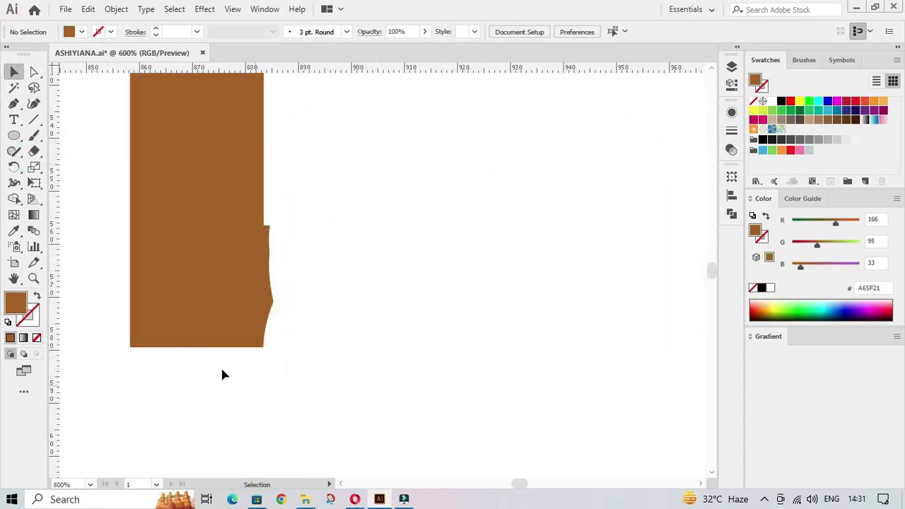
Delete the stray step anchors so the small house's left wall edges are straight
{"action": "scroll", "coordinate": [222, 374], "scroll_direction": "up", "scroll_amount": 1}
{"action": "key", "text": "a"}
{"action": "left_click", "coordinate": [287, 370]}
{"action": "key", "text": "Delete"}
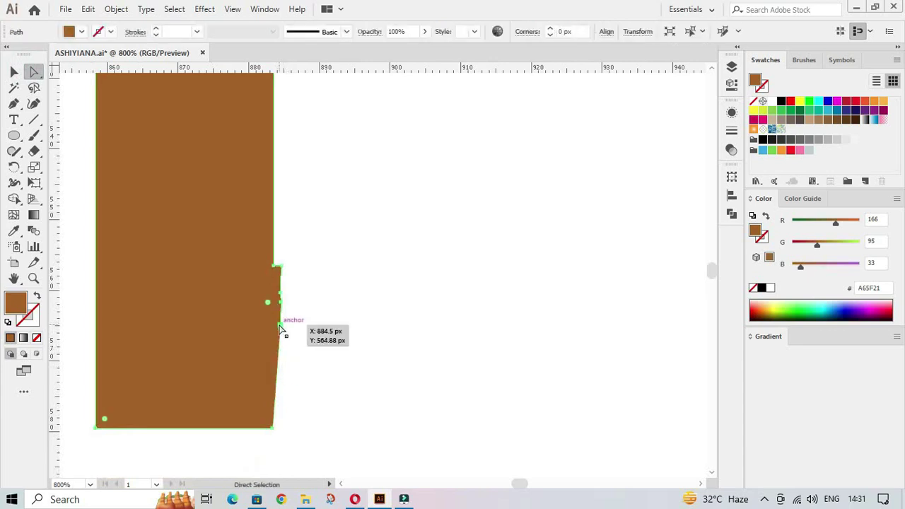
{"action": "left_click", "coordinate": [285, 304]}
{"action": "left_click", "coordinate": [280, 267]}
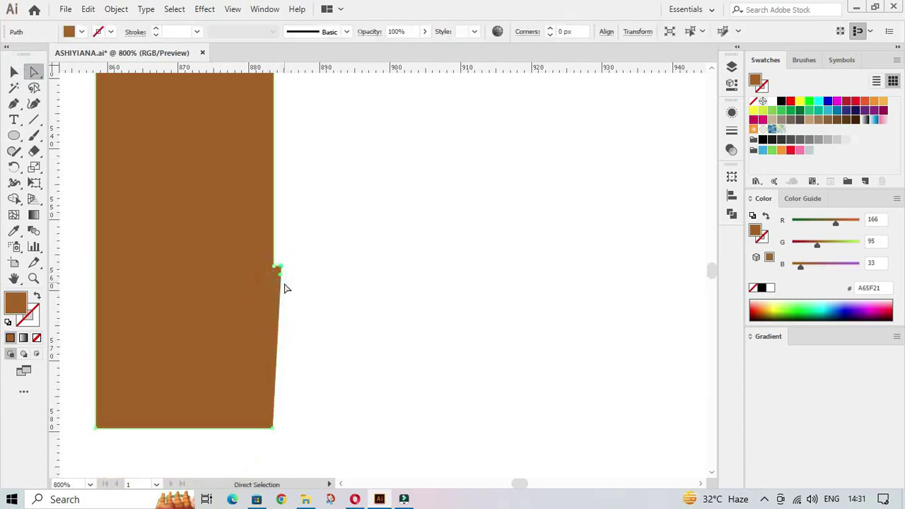
{"action": "key", "text": "Delete"}
Move the navy rounded shape back behind the houses and resize it to fit beneath both
{"action": "key", "text": "p"}
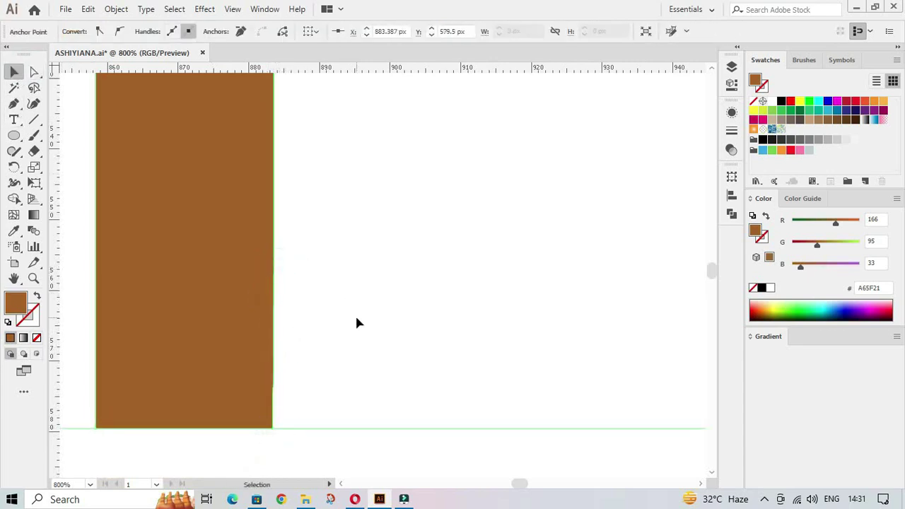
{"action": "scroll", "coordinate": [356, 322], "scroll_direction": "down", "scroll_amount": 3, "text": "alt"}
{"action": "scroll", "coordinate": [356, 323], "scroll_direction": "down", "scroll_amount": 3, "text": "alt"}
{"action": "key", "text": "v"}
{"action": "mouse_move", "coordinate": [121, 389]}
{"action": "left_mouse_down"}
{"action": "mouse_move", "coordinate": [371, 248]}
{"action": "mouse_move", "coordinate": [361, 229]}
{"action": "left_mouse_up"}
{"action": "scroll", "coordinate": [387, 392], "scroll_direction": "up", "scroll_amount": 3, "text": "alt"}
{"action": "left_click", "coordinate": [411, 424]}
{"action": "left_click", "coordinate": [400, 353]}
{"action": "scroll", "coordinate": [417, 347], "scroll_direction": "up", "scroll_amount": 2}
{"action": "left_click_drag", "start_coordinate": [604, 198], "coordinate": [601, 213]}
{"action": "left_click", "coordinate": [613, 263]}
{"action": "left_click", "coordinate": [604, 210]}
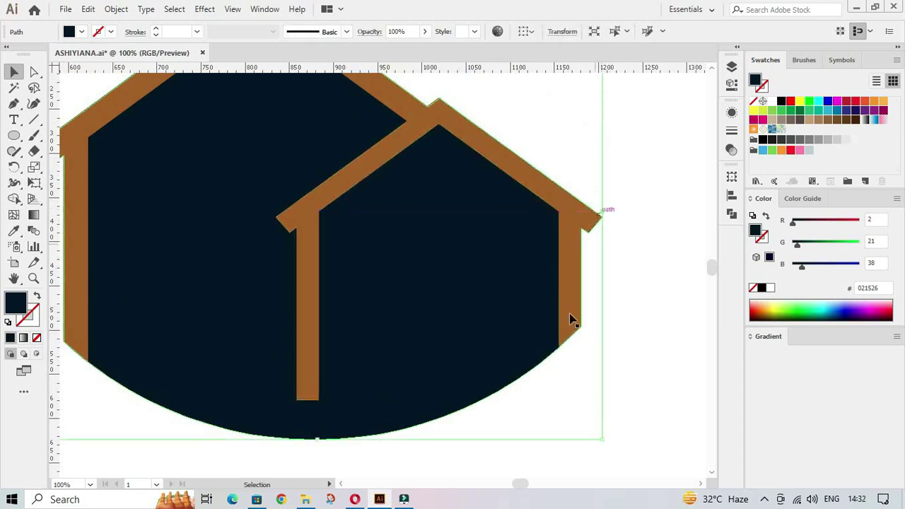
{"action": "scroll", "coordinate": [571, 319], "scroll_direction": "down", "scroll_amount": 1}
Drag the small house's left-wall bottom anchors down to the curved base
{"action": "key", "text": "a"}
{"action": "scroll", "coordinate": [233, 414], "scroll_direction": "up", "scroll_amount": 1, "text": "alt"}
{"action": "scroll", "coordinate": [394, 365], "scroll_direction": "up", "scroll_amount": 3, "text": "alt"}
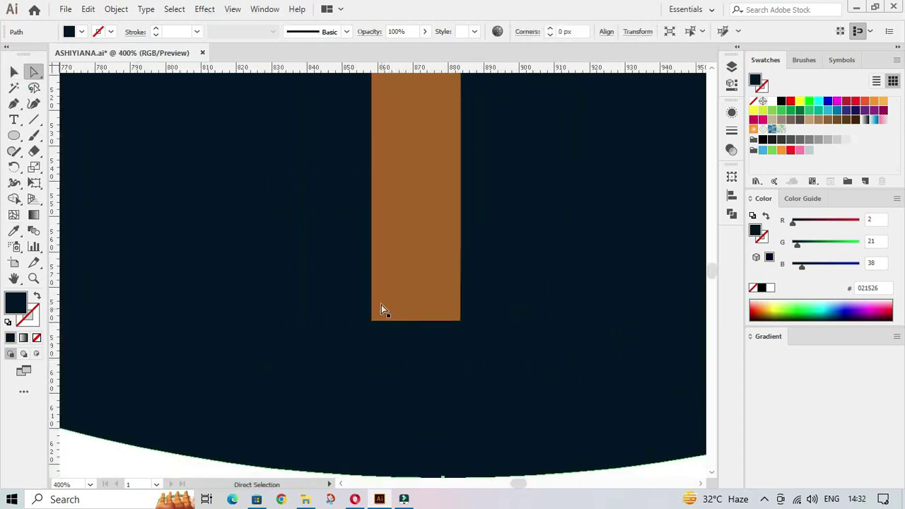
{"action": "left_click", "coordinate": [381, 309]}
{"action": "left_click", "coordinate": [461, 321], "text": "shift"}
{"action": "key", "text": "Down"}
{"action": "key", "text": "Down"}
{"action": "key", "text": "Down"}
{"action": "key", "text": "Down"}
{"action": "key", "text": "Down"}
{"action": "key", "text": "Down"}
{"action": "scroll", "coordinate": [430, 394], "scroll_direction": "down", "scroll_amount": 2}
{"action": "left_click_drag", "start_coordinate": [432, 398], "coordinate": [430, 398]}
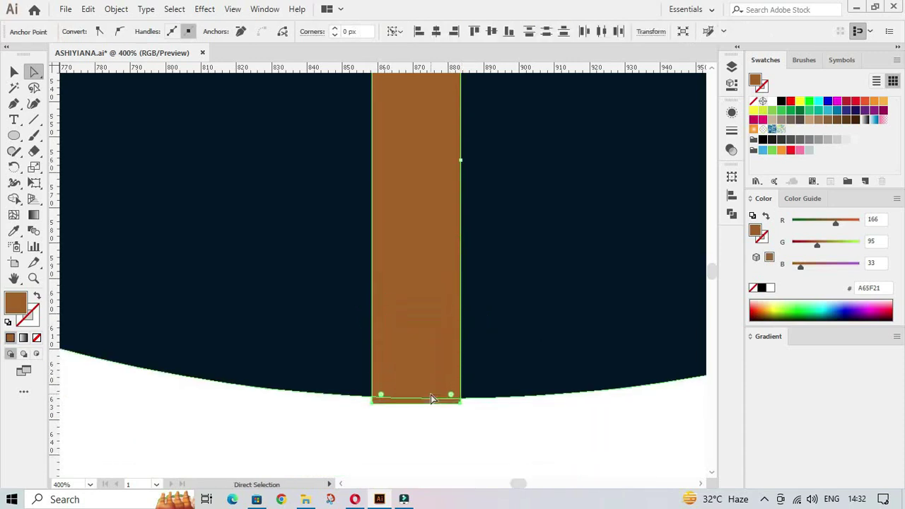
{"action": "scroll", "coordinate": [430, 398], "scroll_direction": "down", "scroll_amount": 3}
{"action": "scroll", "coordinate": [358, 394], "scroll_direction": "down", "scroll_amount": 2}
{"action": "key", "text": "v"}
{"action": "key", "text": "ctrl+shift+a"}
{"action": "left_click", "coordinate": [398, 391]}
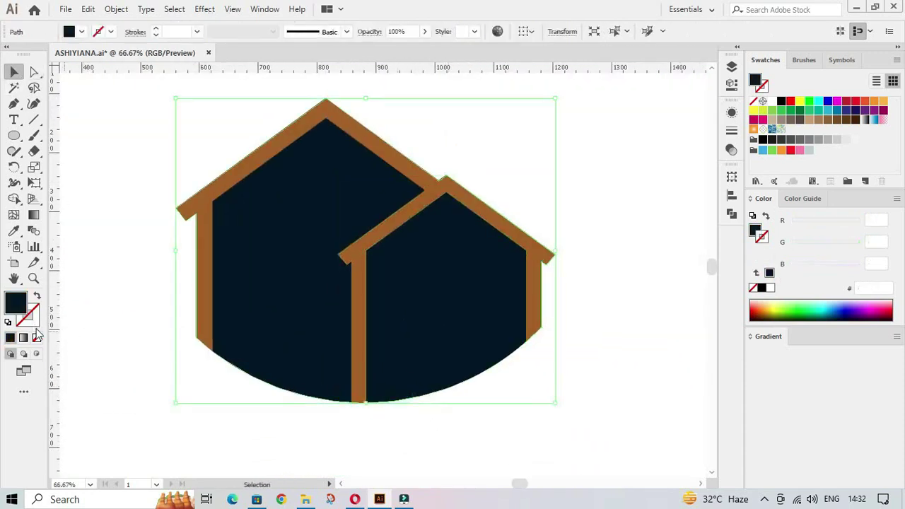
Give the navy house shape an inside-aligned stroke in the walls' brown
{"action": "left_click", "coordinate": [136, 32]}
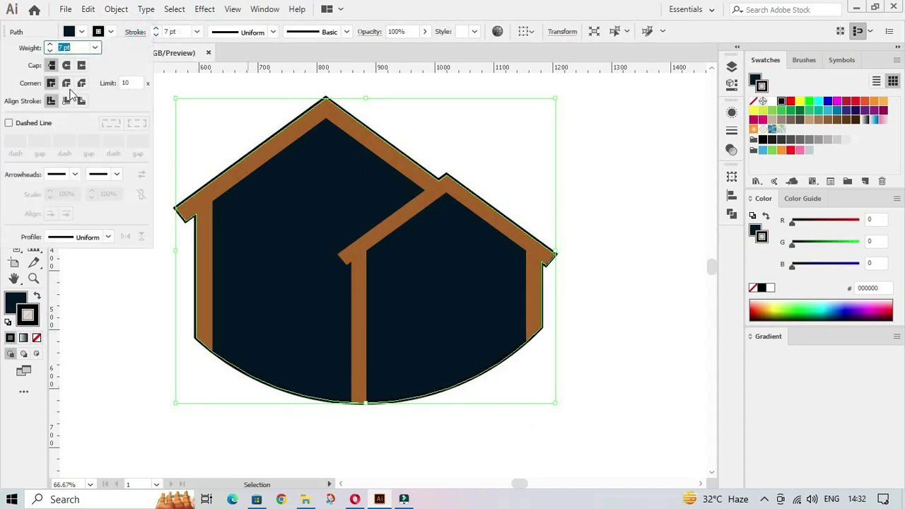
{"action": "left_click", "coordinate": [66, 101]}
{"action": "key", "text": "i"}
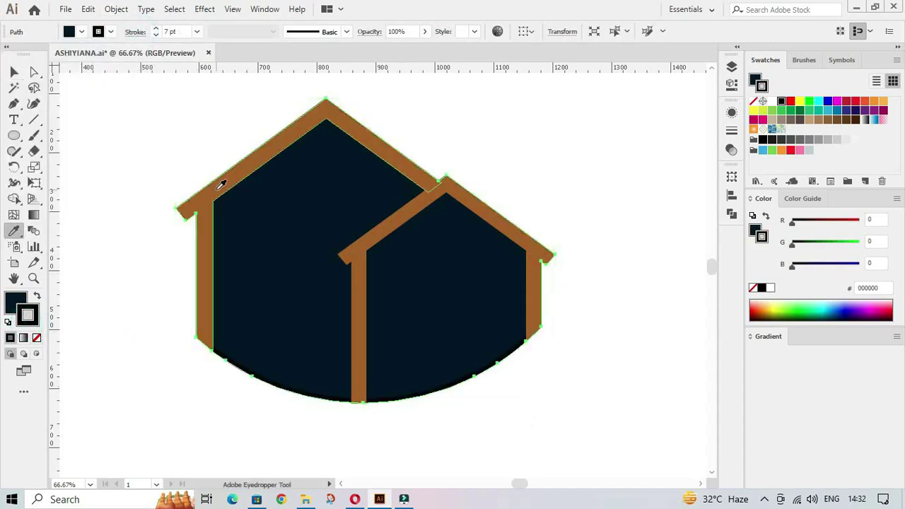
{"action": "left_click", "coordinate": [218, 181], "text": "shift"}
{"action": "key", "text": "v"}
{"action": "key", "text": "ctrl+shift+a"}
{"action": "left_click", "coordinate": [221, 353]}
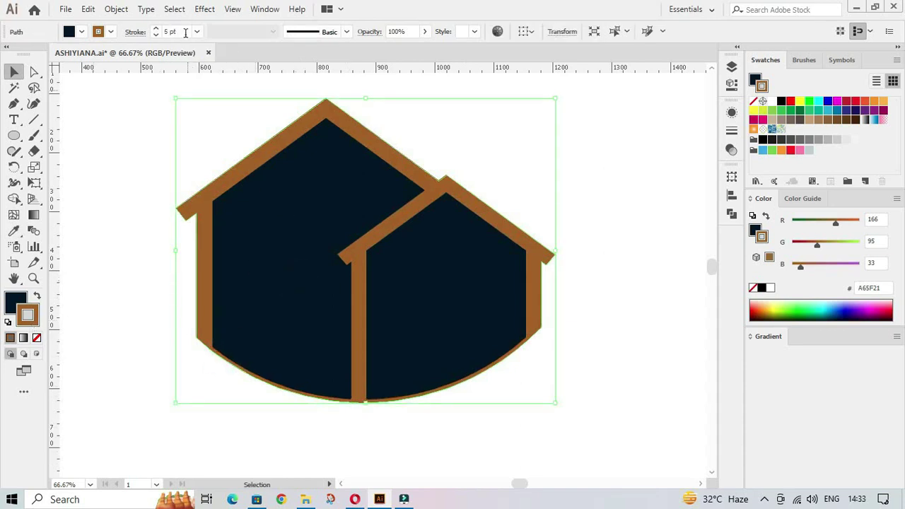
Nudge the small house wall's bottom anchors up to meet the curved base
{"action": "left_click", "coordinate": [323, 430]}
{"action": "scroll", "coordinate": [318, 427], "scroll_direction": "up", "scroll_amount": 3}
{"action": "scroll", "coordinate": [185, 357], "scroll_direction": "up", "scroll_amount": 3}
{"action": "left_click_drag", "start_coordinate": [186, 357], "coordinate": [287, 406]}
{"action": "left_click", "coordinate": [281, 295]}
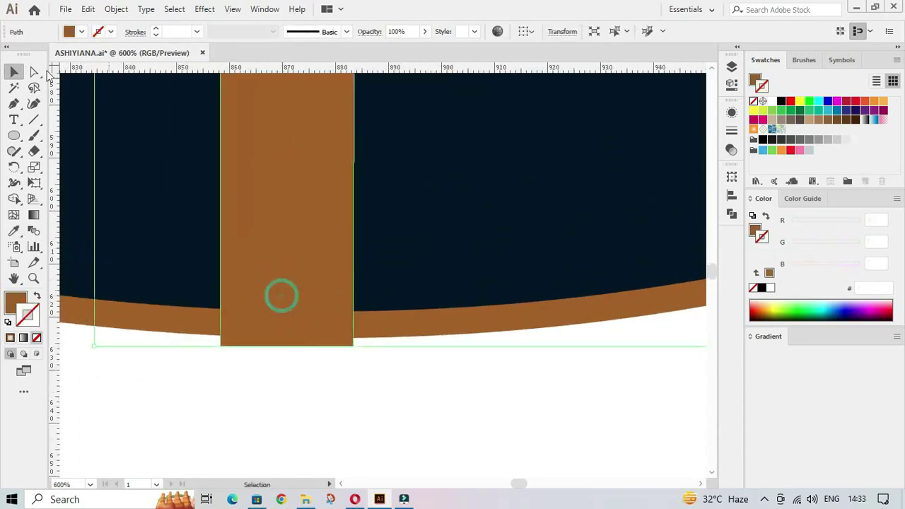
{"action": "key", "text": "a"}
{"action": "left_click", "coordinate": [220, 345]}
{"action": "left_click", "coordinate": [353, 346], "text": "shift"}
{"action": "key", "text": "Up"}
{"action": "key", "text": "Up"}
{"action": "key", "text": "Up"}
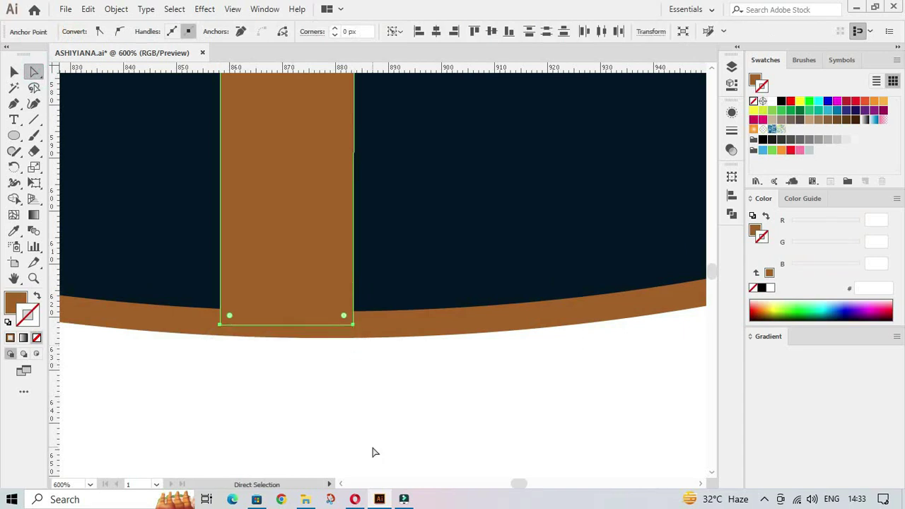
{"action": "scroll", "coordinate": [372, 452], "scroll_direction": "down", "scroll_amount": 3}
{"action": "scroll", "coordinate": [396, 452], "scroll_direction": "down", "scroll_amount": 5}
{"action": "left_click", "coordinate": [418, 454]}
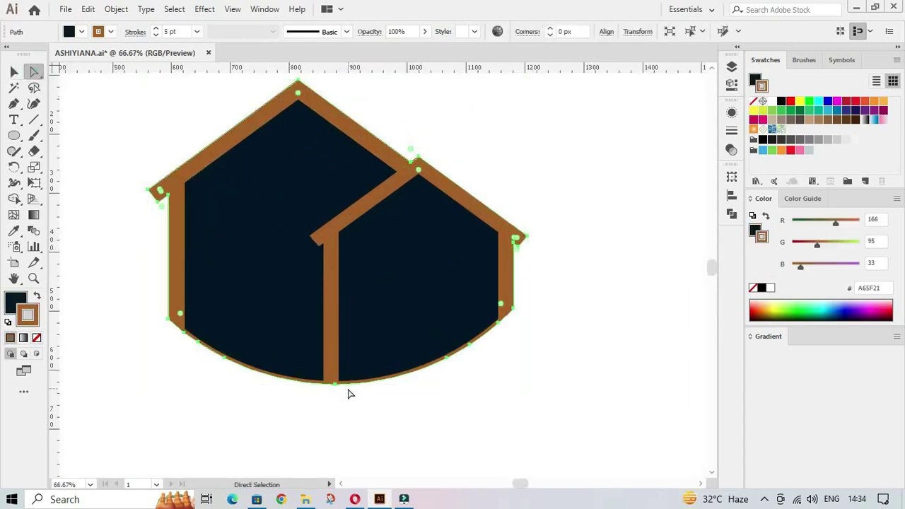
Select the house artwork to check the 5 pt brown outline, then deselect
{"action": "key", "text": "v"}
{"action": "left_click", "coordinate": [293, 427]}
{"action": "scroll", "coordinate": [293, 426], "scroll_direction": "down", "scroll_amount": 1}
{"action": "scroll", "coordinate": [275, 236], "scroll_direction": "down", "scroll_amount": 2}
{"action": "scroll", "coordinate": [275, 236], "scroll_direction": "up", "scroll_amount": 2}
{"action": "left_click", "coordinate": [275, 220]}
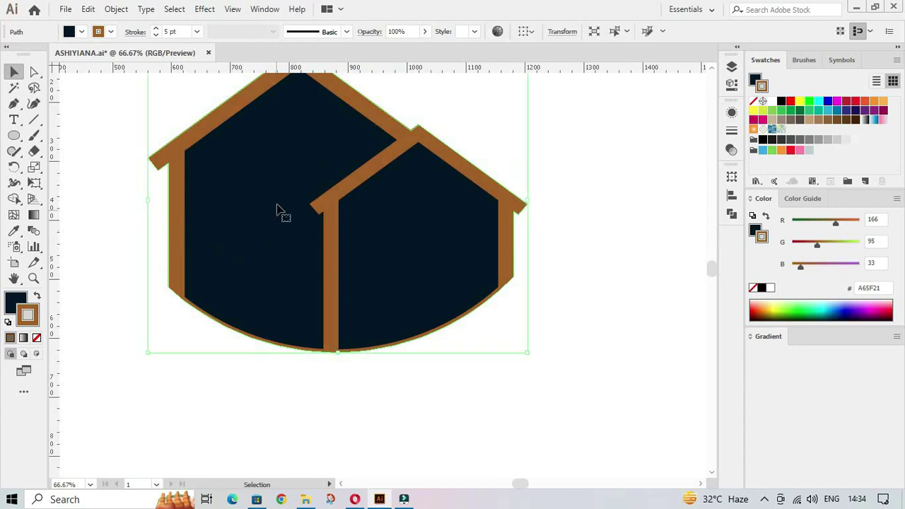
{"action": "scroll", "coordinate": [278, 173], "scroll_direction": "up", "scroll_amount": 1}
{"action": "scroll", "coordinate": [279, 174], "scroll_direction": "down", "scroll_amount": 4}
{"action": "scroll", "coordinate": [266, 259], "scroll_direction": "up", "scroll_amount": 1}
{"action": "left_click", "coordinate": [124, 349]}
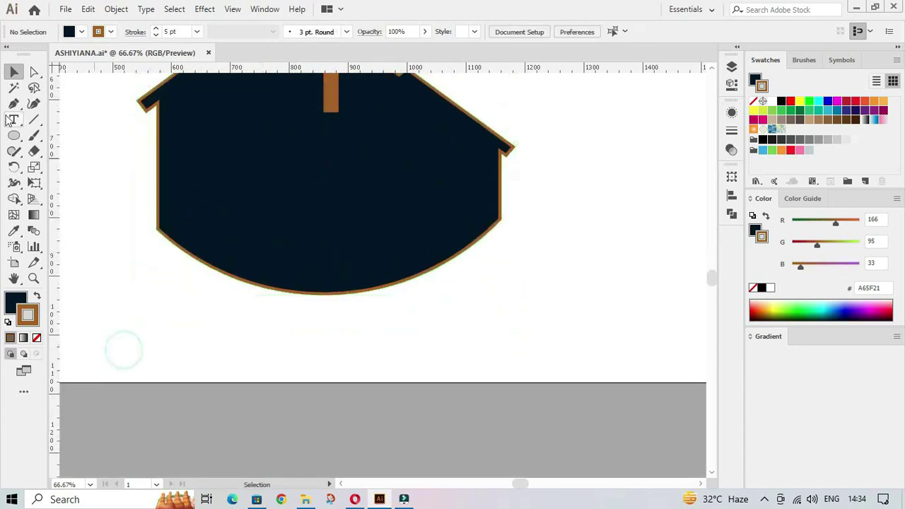
Draw a 604 px circle centred on the house
{"action": "left_click", "coordinate": [14, 135]}
{"action": "left_click_drag", "start_coordinate": [326, 204], "coordinate": [468, 382]}
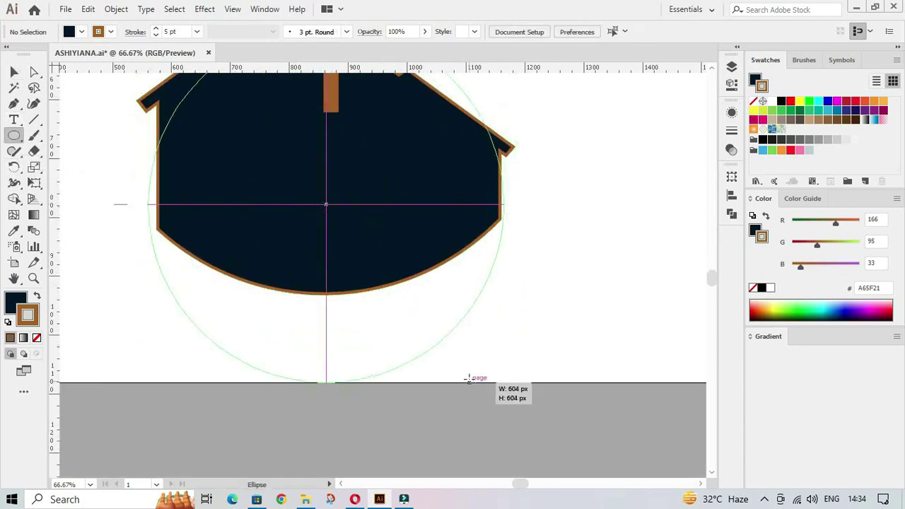
{"action": "left_click_drag", "start_coordinate": [468, 382], "coordinate": [468, 369]}
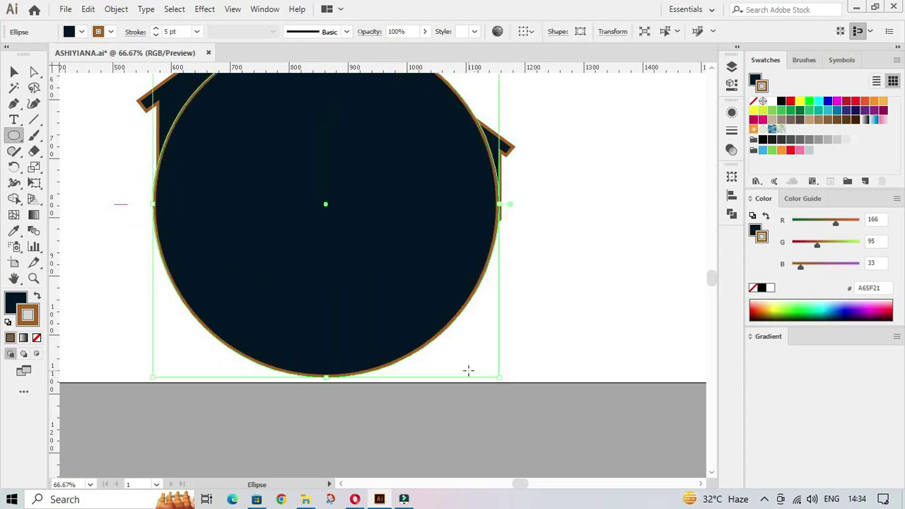
{"action": "left_click", "coordinate": [304, 308]}
{"action": "key", "text": "Escape"}
{"action": "key", "text": "v"}
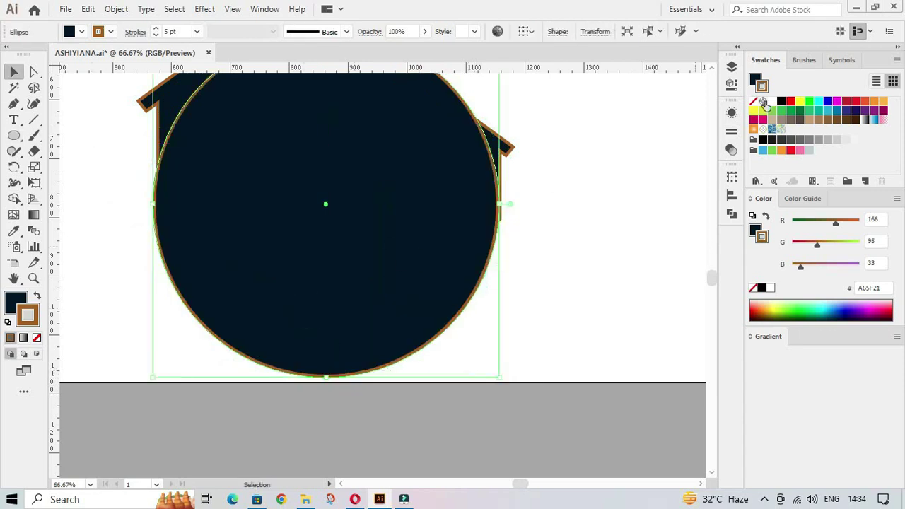
{"action": "left_click", "coordinate": [111, 284]}
Make the circle an unfilled black outline and nudge it down slightly
{"action": "key", "text": "x"}
{"action": "left_click", "coordinate": [249, 290]}
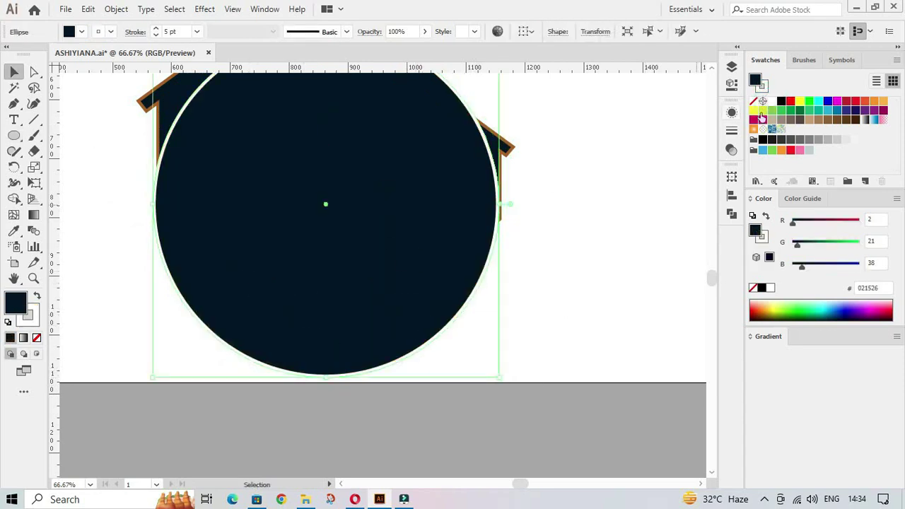
{"action": "left_click", "coordinate": [772, 101]}
{"action": "scroll", "coordinate": [561, 238], "scroll_direction": "down", "scroll_amount": 2}
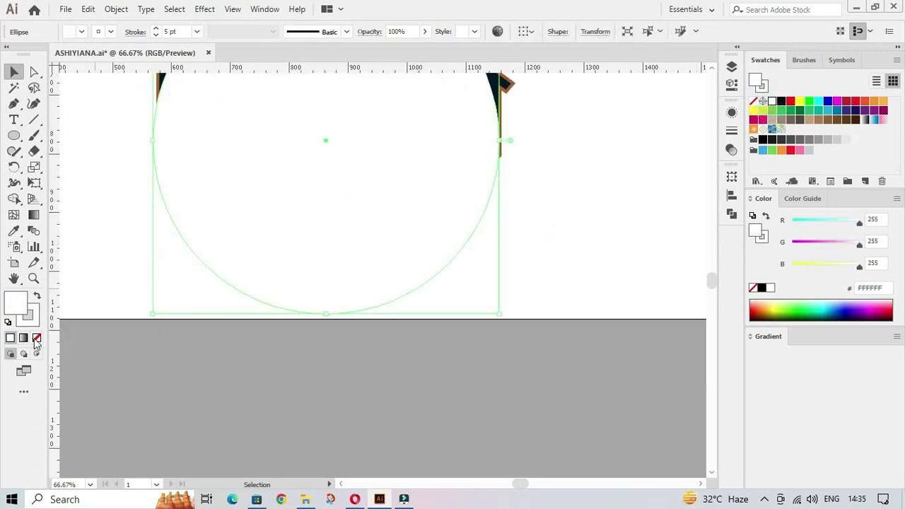
{"action": "left_click", "coordinate": [36, 339]}
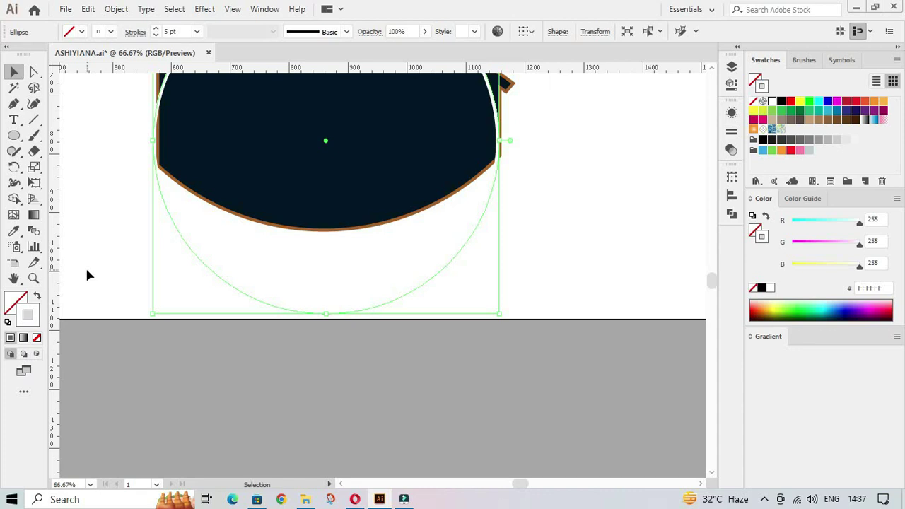
{"action": "scroll", "coordinate": [316, 409], "scroll_direction": "up", "scroll_amount": 3}
{"action": "left_click", "coordinate": [781, 101]}
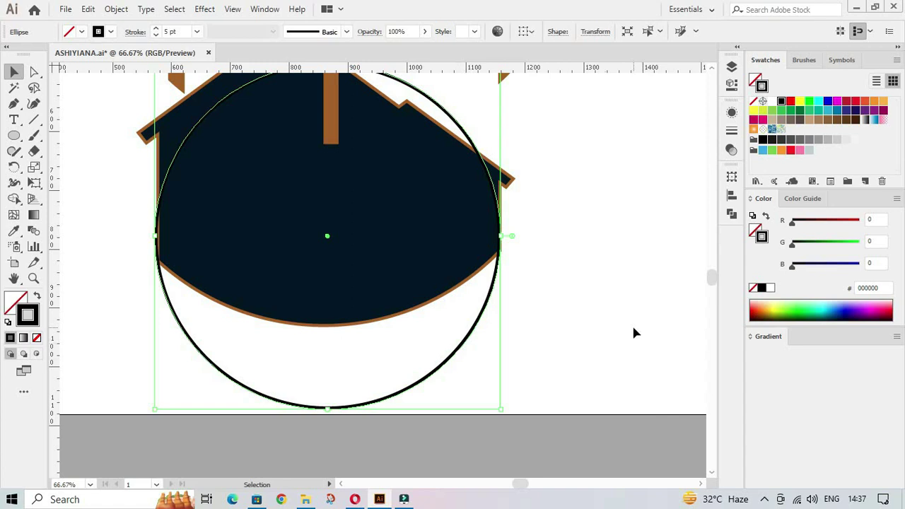
{"action": "key", "text": "shift+Down"}
{"action": "key", "text": "shift+Down"}
{"action": "key", "text": "shift+Down"}
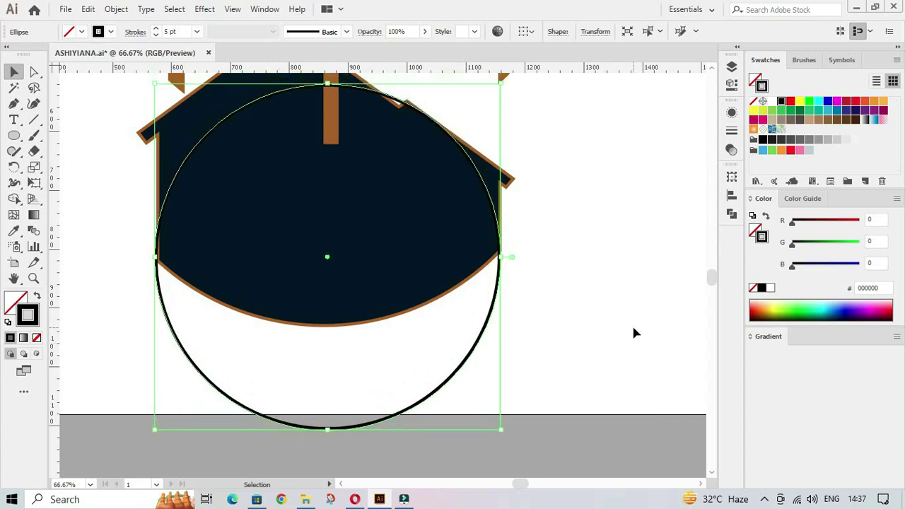
{"action": "scroll", "coordinate": [633, 332], "scroll_direction": "down", "scroll_amount": 1}
{"action": "left_click", "coordinate": [634, 332]}
{"action": "scroll", "coordinate": [485, 283], "scroll_direction": "up", "scroll_amount": 3}
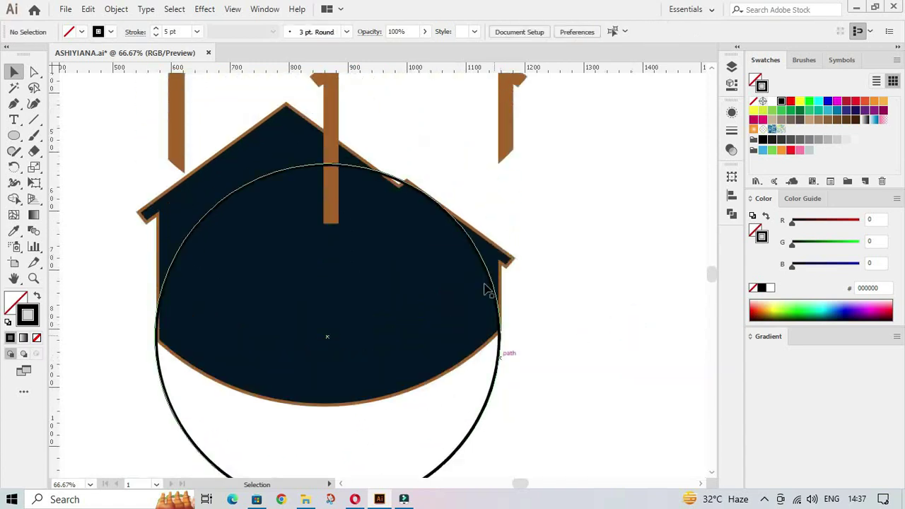
Delete the circle's top anchor and move the remaining arc up to meet the house
{"action": "key", "text": "a"}
{"action": "left_click", "coordinate": [326, 163]}
{"action": "key", "text": "Delete"}
{"action": "key", "text": "v"}
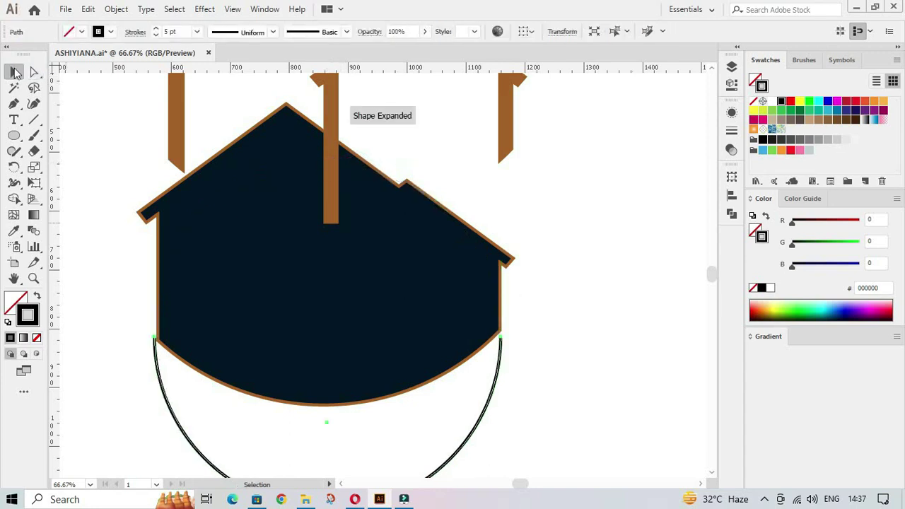
{"action": "scroll", "coordinate": [366, 442], "scroll_direction": "down", "scroll_amount": 2}
{"action": "left_click_drag", "start_coordinate": [333, 444], "coordinate": [337, 439]}
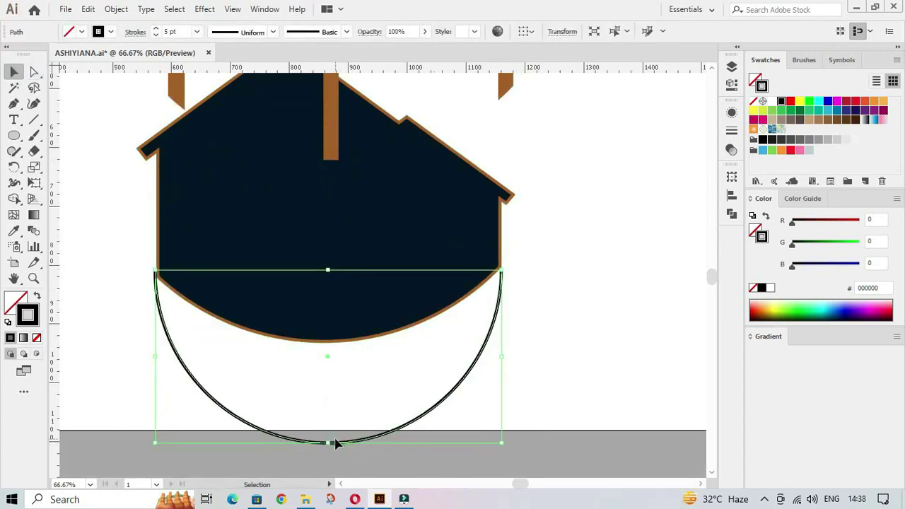
{"action": "left_click", "coordinate": [584, 376]}
{"action": "left_click", "coordinate": [32, 137]}
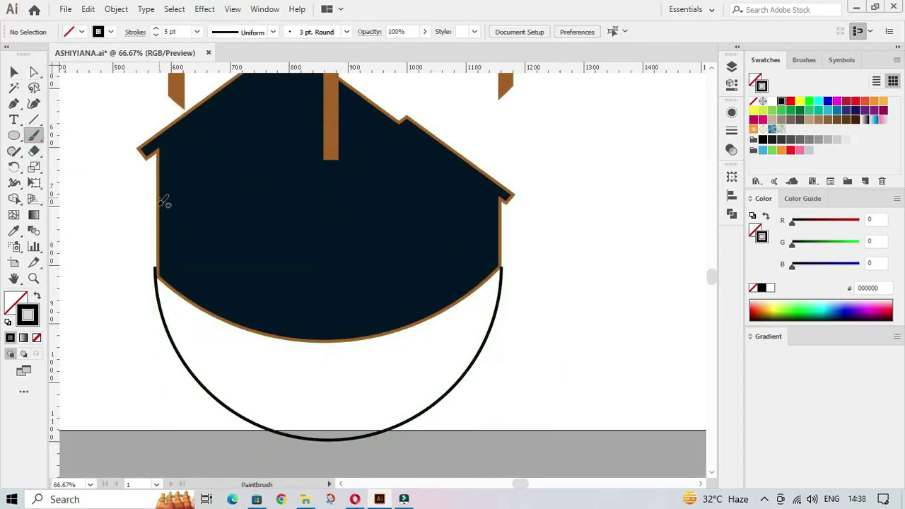
With a tapered brush profile, scribble strokes across the lower-left and bottom of the bowl
{"action": "left_click", "coordinate": [346, 31]}
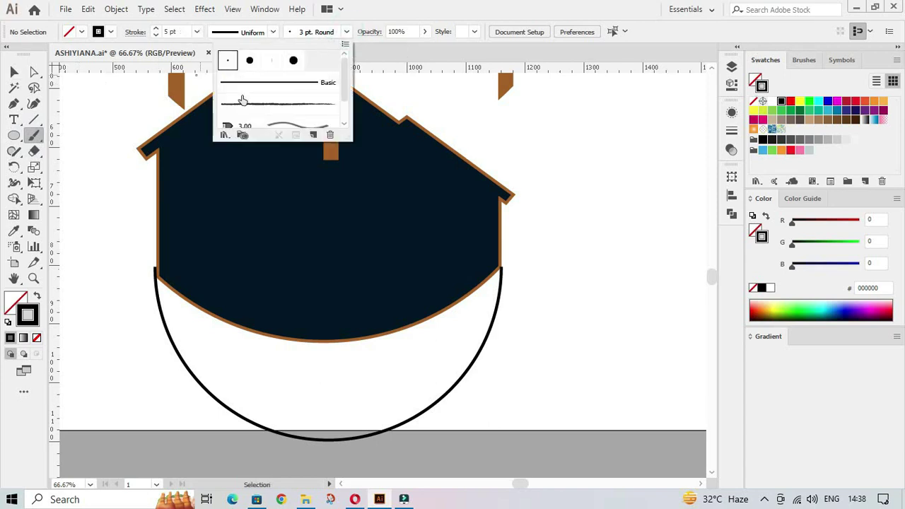
{"action": "left_click", "coordinate": [266, 32]}
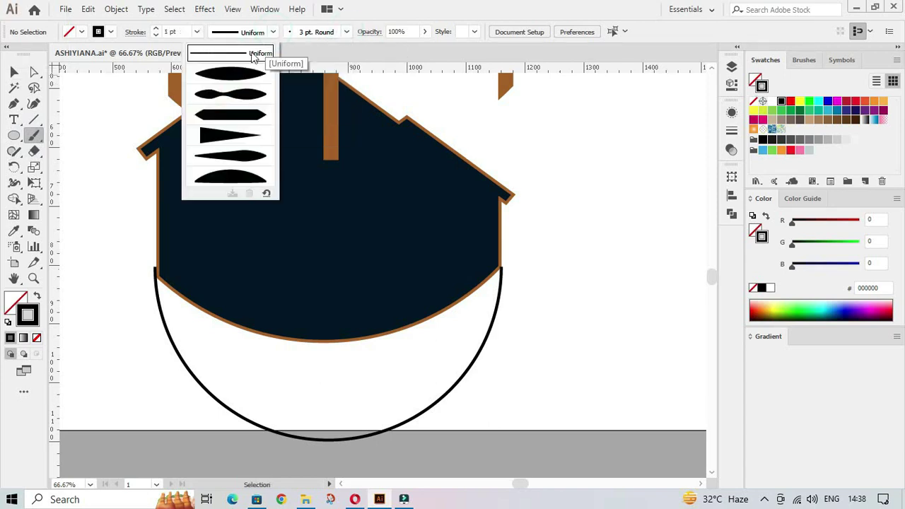
{"action": "left_click", "coordinate": [229, 76]}
{"action": "mouse_move", "coordinate": [176, 318]}
{"action": "left_mouse_down"}
{"action": "mouse_move", "coordinate": [283, 395]}
{"action": "mouse_move", "coordinate": [354, 358]}
{"action": "left_mouse_up"}
{"action": "left_click_drag", "start_coordinate": [288, 391], "coordinate": [440, 326]}
{"action": "left_click_drag", "start_coordinate": [355, 403], "coordinate": [401, 356]}
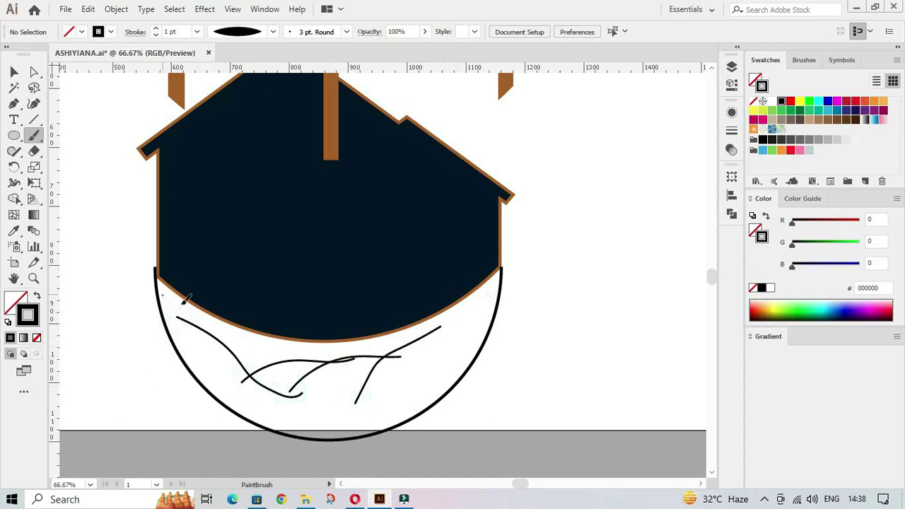
{"action": "left_click_drag", "start_coordinate": [164, 297], "coordinate": [269, 339]}
{"action": "left_click_drag", "start_coordinate": [148, 277], "coordinate": [247, 413]}
{"action": "mouse_move", "coordinate": [212, 347]}
{"action": "left_mouse_down"}
{"action": "mouse_move", "coordinate": [343, 433]}
{"action": "mouse_move", "coordinate": [357, 389]}
{"action": "left_mouse_up"}
{"action": "left_click_drag", "start_coordinate": [212, 326], "coordinate": [375, 383]}
{"action": "left_click_drag", "start_coordinate": [258, 350], "coordinate": [382, 410]}
{"action": "left_click_drag", "start_coordinate": [173, 318], "coordinate": [300, 386]}
{"action": "mouse_move", "coordinate": [235, 386]}
{"action": "left_mouse_down"}
{"action": "mouse_move", "coordinate": [309, 425]}
{"action": "mouse_move", "coordinate": [220, 366]}
{"action": "mouse_move", "coordinate": [163, 286]}
{"action": "mouse_move", "coordinate": [212, 346]}
{"action": "mouse_move", "coordinate": [231, 389]}
{"action": "mouse_move", "coordinate": [173, 336]}
{"action": "left_mouse_up"}
Add scribbles along the bowl's right side, lower part and the house's bottom curve
{"action": "mouse_move", "coordinate": [159, 290]}
{"action": "left_mouse_down"}
{"action": "mouse_move", "coordinate": [215, 360]}
{"action": "mouse_move", "coordinate": [289, 362]}
{"action": "left_mouse_up"}
{"action": "left_click_drag", "start_coordinate": [233, 345], "coordinate": [194, 318]}
{"action": "mouse_move", "coordinate": [487, 284]}
{"action": "left_mouse_down"}
{"action": "mouse_move", "coordinate": [328, 364]}
{"action": "mouse_move", "coordinate": [361, 361]}
{"action": "mouse_move", "coordinate": [276, 382]}
{"action": "left_mouse_up"}
{"action": "mouse_move", "coordinate": [486, 306]}
{"action": "left_mouse_down"}
{"action": "mouse_move", "coordinate": [346, 420]}
{"action": "mouse_move", "coordinate": [313, 423]}
{"action": "mouse_move", "coordinate": [350, 400]}
{"action": "mouse_move", "coordinate": [304, 385]}
{"action": "left_mouse_up"}
{"action": "left_click_drag", "start_coordinate": [452, 332], "coordinate": [297, 416]}
{"action": "mouse_move", "coordinate": [449, 362]}
{"action": "left_mouse_down"}
{"action": "mouse_move", "coordinate": [318, 424]}
{"action": "mouse_move", "coordinate": [233, 397]}
{"action": "left_mouse_up"}
{"action": "left_click_drag", "start_coordinate": [417, 413], "coordinate": [255, 425]}
{"action": "left_click_drag", "start_coordinate": [495, 322], "coordinate": [325, 400]}
{"action": "mouse_move", "coordinate": [495, 290]}
{"action": "left_mouse_down"}
{"action": "mouse_move", "coordinate": [414, 353]}
{"action": "mouse_move", "coordinate": [242, 333]}
{"action": "mouse_move", "coordinate": [347, 354]}
{"action": "mouse_move", "coordinate": [417, 321]}
{"action": "left_mouse_up"}
{"action": "mouse_move", "coordinate": [252, 339]}
{"action": "left_mouse_down"}
{"action": "mouse_move", "coordinate": [245, 330]}
{"action": "mouse_move", "coordinate": [457, 303]}
{"action": "mouse_move", "coordinate": [359, 338]}
{"action": "mouse_move", "coordinate": [461, 345]}
{"action": "mouse_move", "coordinate": [424, 389]}
{"action": "mouse_move", "coordinate": [354, 424]}
{"action": "mouse_move", "coordinate": [243, 373]}
{"action": "mouse_move", "coordinate": [233, 385]}
{"action": "mouse_move", "coordinate": [171, 313]}
{"action": "mouse_move", "coordinate": [212, 379]}
{"action": "mouse_move", "coordinate": [309, 418]}
{"action": "mouse_move", "coordinate": [406, 390]}
{"action": "left_mouse_up"}
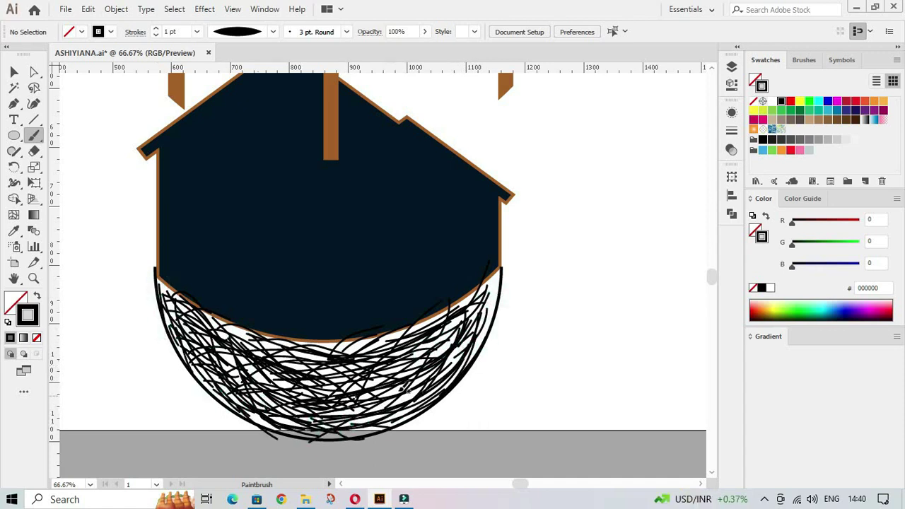
{"action": "mouse_move", "coordinate": [504, 286]}
{"action": "left_mouse_down"}
{"action": "mouse_move", "coordinate": [408, 323]}
{"action": "mouse_move", "coordinate": [441, 333]}
{"action": "mouse_move", "coordinate": [262, 354]}
{"action": "mouse_move", "coordinate": [278, 410]}
{"action": "mouse_move", "coordinate": [394, 404]}
{"action": "mouse_move", "coordinate": [407, 338]}
{"action": "left_mouse_up"}
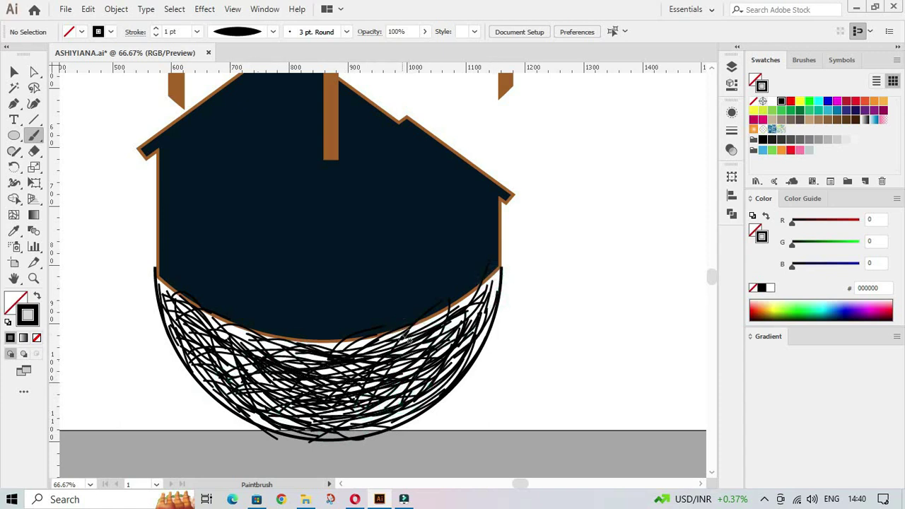
{"action": "mouse_move", "coordinate": [272, 409]}
{"action": "left_mouse_down"}
{"action": "mouse_move", "coordinate": [162, 328]}
{"action": "mouse_move", "coordinate": [247, 431]}
{"action": "mouse_move", "coordinate": [428, 392]}
{"action": "mouse_move", "coordinate": [389, 434]}
{"action": "left_mouse_up"}
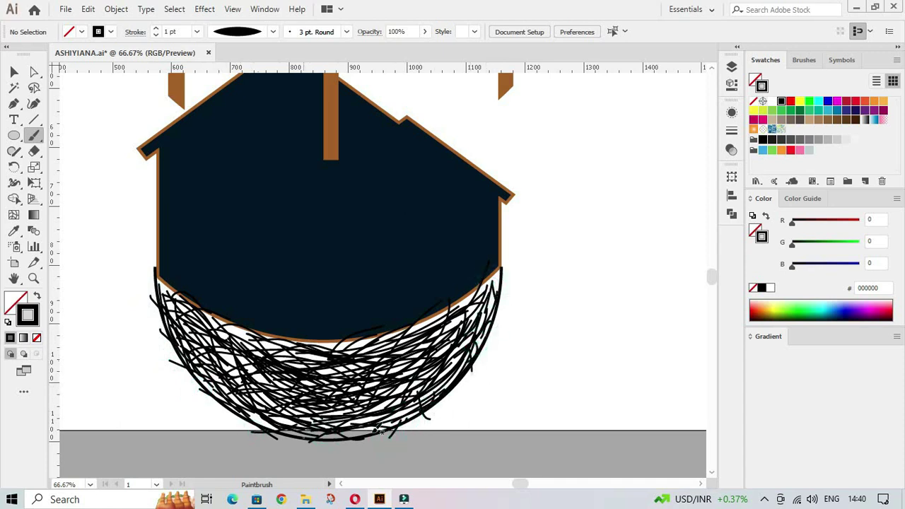
Delete the semicircle guide outline around the nest
{"action": "key", "text": "v"}
{"action": "left_click", "coordinate": [162, 288]}
{"action": "key", "text": "Delete"}
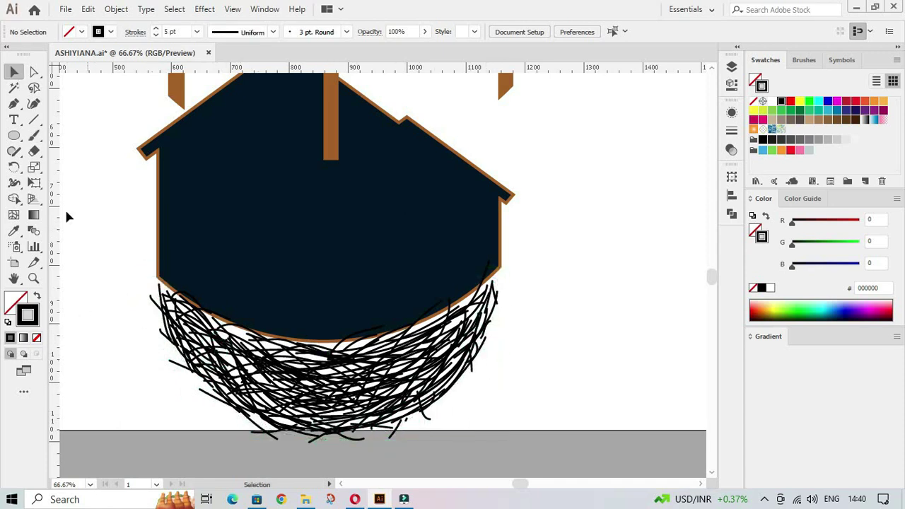
Paint seven more black brush strokes across the nest's bottom edge, top and upper left
{"action": "left_click", "coordinate": [33, 135]}
{"action": "left_click_drag", "start_coordinate": [162, 286], "coordinate": [499, 268]}
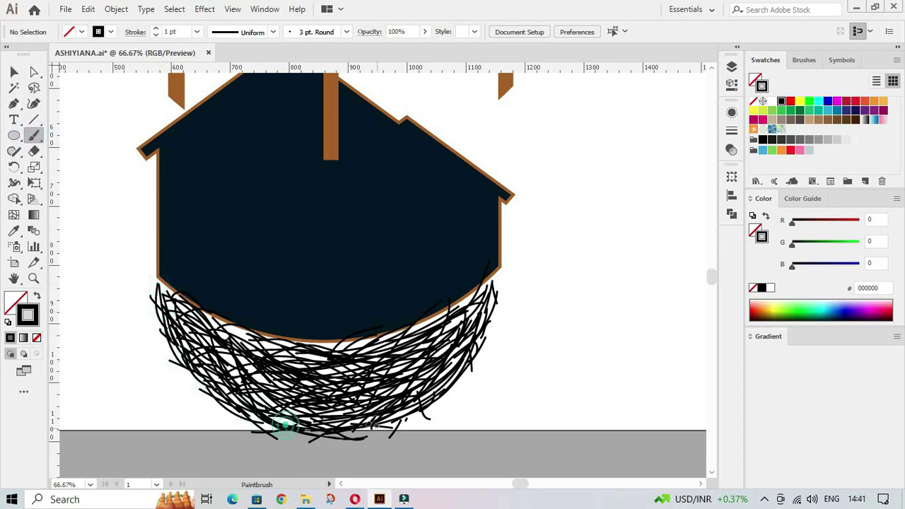
{"action": "left_click_drag", "start_coordinate": [180, 349], "coordinate": [246, 362]}
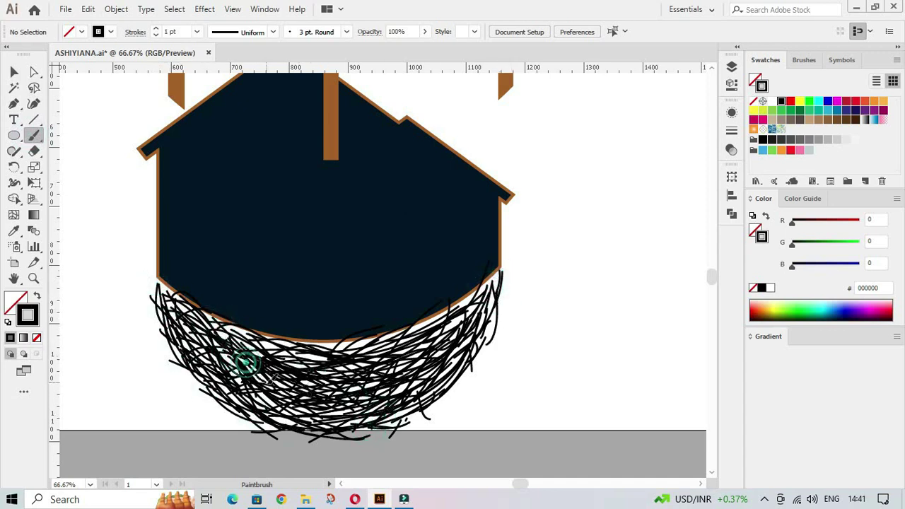
{"action": "left_click_drag", "start_coordinate": [246, 363], "coordinate": [300, 425]}
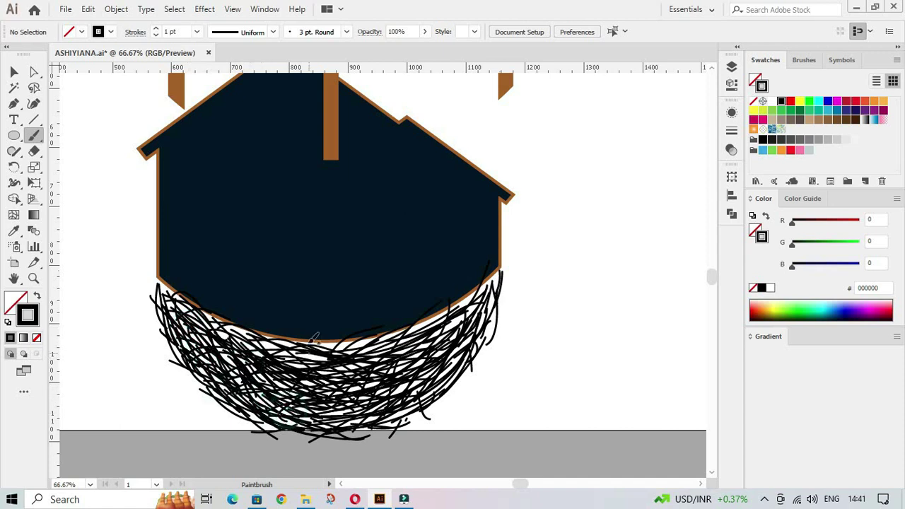
{"action": "mouse_move", "coordinate": [257, 344]}
{"action": "left_mouse_down"}
{"action": "mouse_move", "coordinate": [451, 321]}
{"action": "mouse_move", "coordinate": [425, 359]}
{"action": "left_mouse_up"}
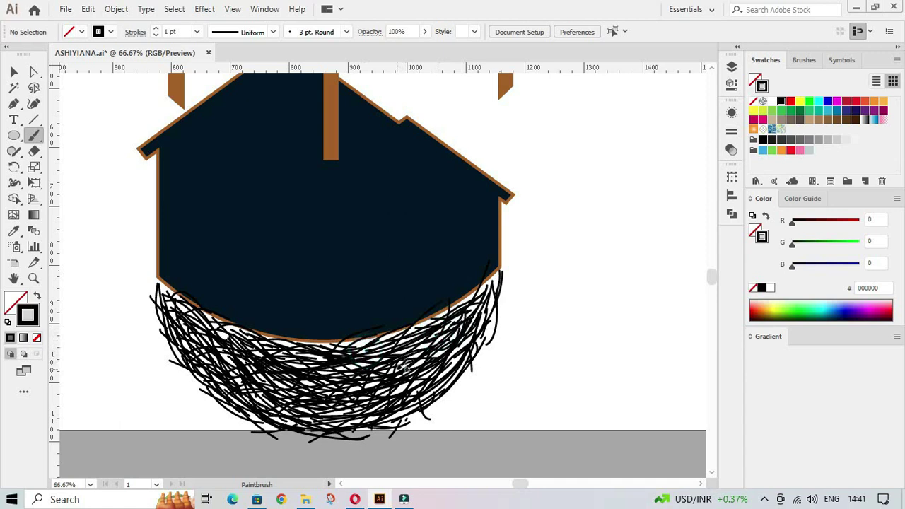
{"action": "mouse_move", "coordinate": [461, 356]}
{"action": "left_mouse_down"}
{"action": "mouse_move", "coordinate": [394, 424]}
{"action": "mouse_move", "coordinate": [357, 390]}
{"action": "left_mouse_up"}
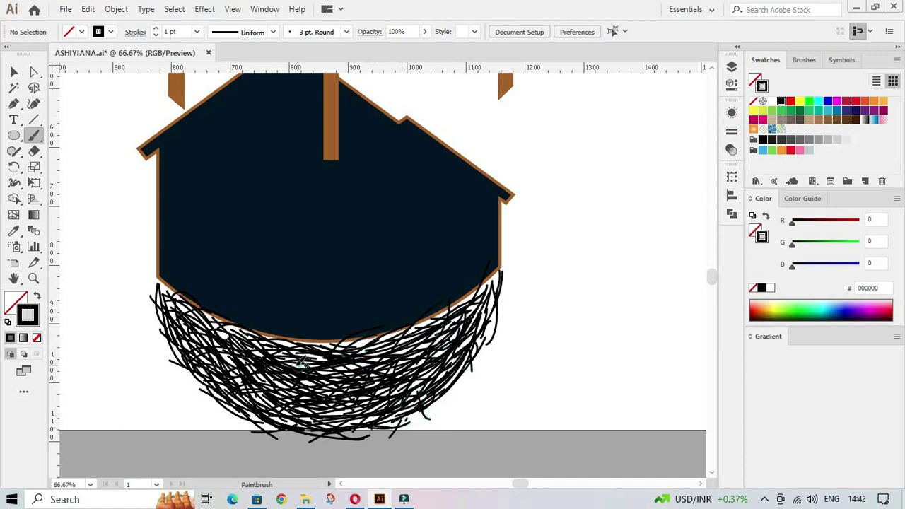
{"action": "mouse_move", "coordinate": [314, 351]}
{"action": "left_mouse_down"}
{"action": "mouse_move", "coordinate": [307, 358]}
{"action": "mouse_move", "coordinate": [393, 333]}
{"action": "left_mouse_up"}
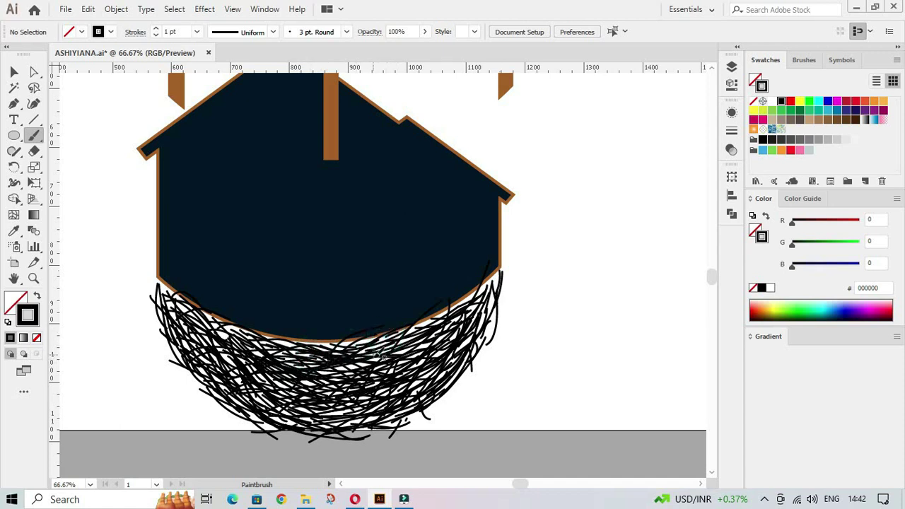
{"action": "mouse_move", "coordinate": [228, 326]}
{"action": "left_mouse_down"}
{"action": "mouse_move", "coordinate": [180, 304]}
{"action": "mouse_move", "coordinate": [185, 319]}
{"action": "left_mouse_up"}
{"action": "key", "text": "v"}
{"action": "scroll", "coordinate": [137, 338], "scroll_direction": "down", "scroll_amount": 2}
Select just the nest's scribble strokes and try a width profile on them
{"action": "left_click_drag", "start_coordinate": [121, 206], "coordinate": [569, 432]}
{"action": "scroll", "coordinate": [236, 251], "scroll_direction": "up", "scroll_amount": 1}
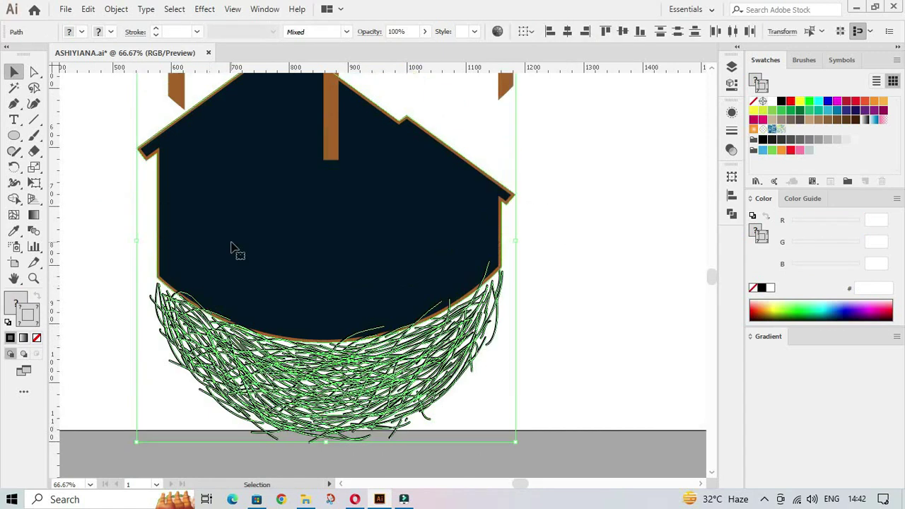
{"action": "left_click", "coordinate": [233, 243], "text": "shift"}
{"action": "scroll", "coordinate": [586, 297], "scroll_direction": "down", "scroll_amount": 2}
{"action": "scroll", "coordinate": [587, 293], "scroll_direction": "up", "scroll_amount": 2}
{"action": "left_click", "coordinate": [273, 31]}
{"action": "left_click", "coordinate": [236, 78]}
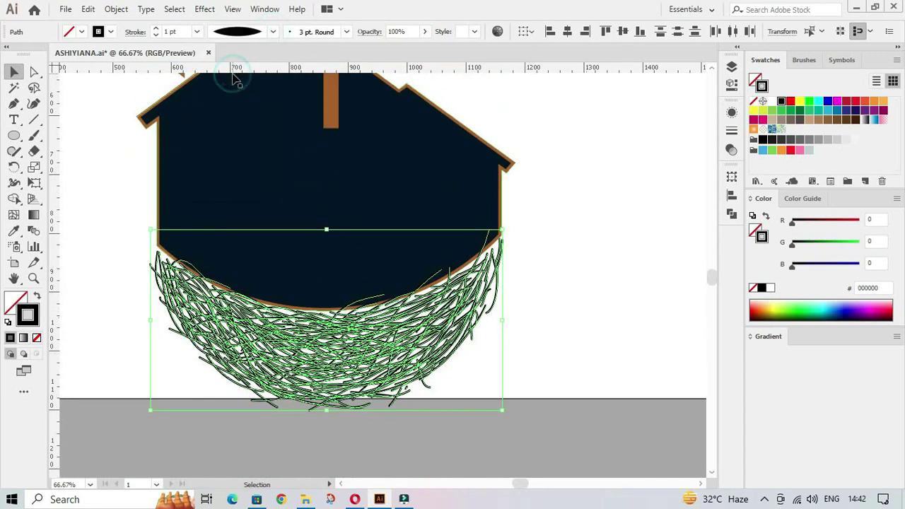
Give the nest strokes the Basic brush and a tapered width profile at 3 pt
{"action": "left_click", "coordinate": [346, 31]}
{"action": "scroll", "coordinate": [282, 96], "scroll_direction": "up", "scroll_amount": 2}
{"action": "left_click", "coordinate": [251, 82]}
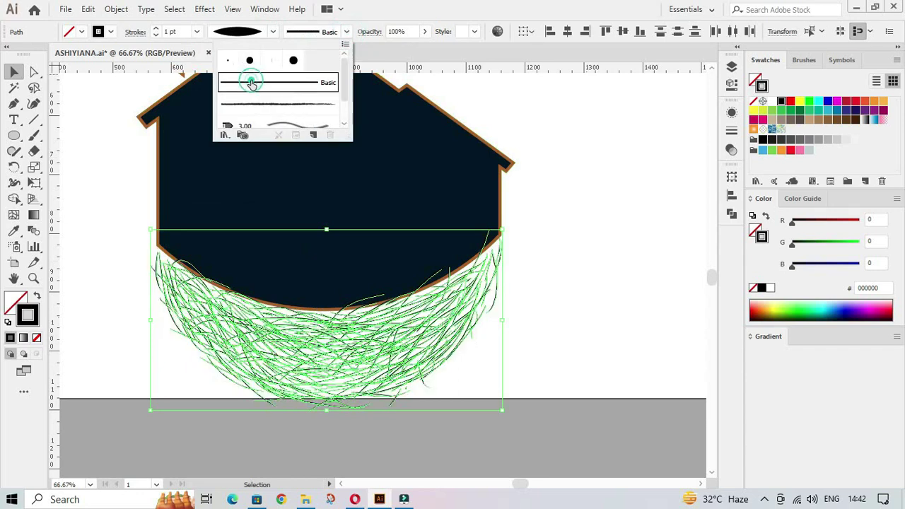
{"action": "left_click", "coordinate": [273, 31]}
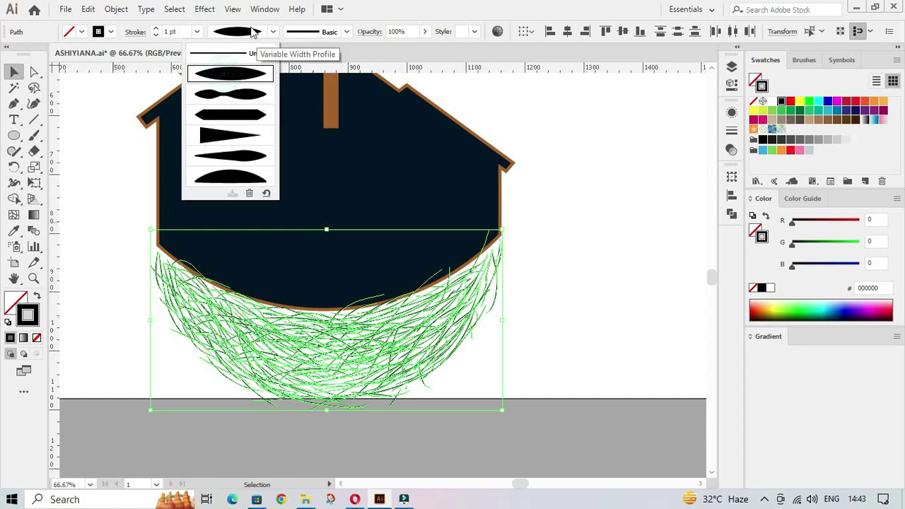
{"action": "left_click", "coordinate": [184, 31]}
{"action": "scroll", "coordinate": [184, 31], "scroll_direction": "up", "scroll_amount": 3}
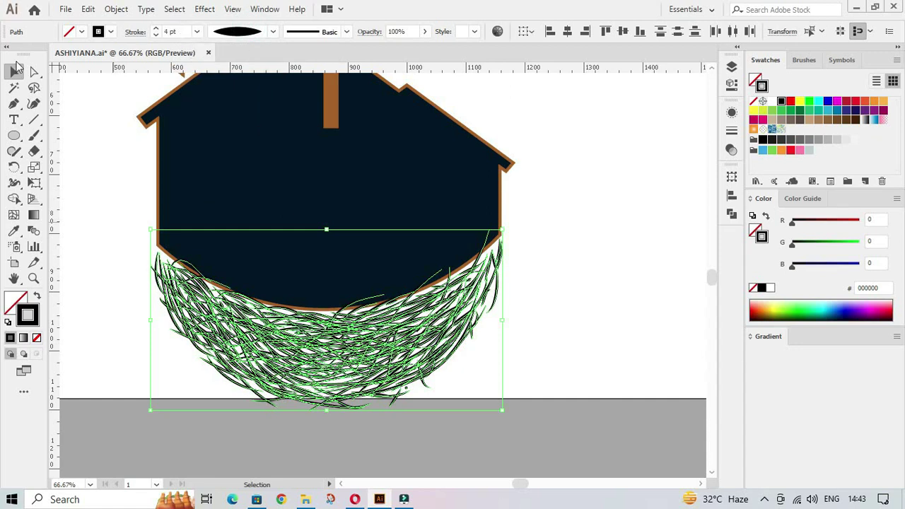
{"action": "left_click", "coordinate": [488, 339]}
{"action": "left_click", "coordinate": [13, 230]}
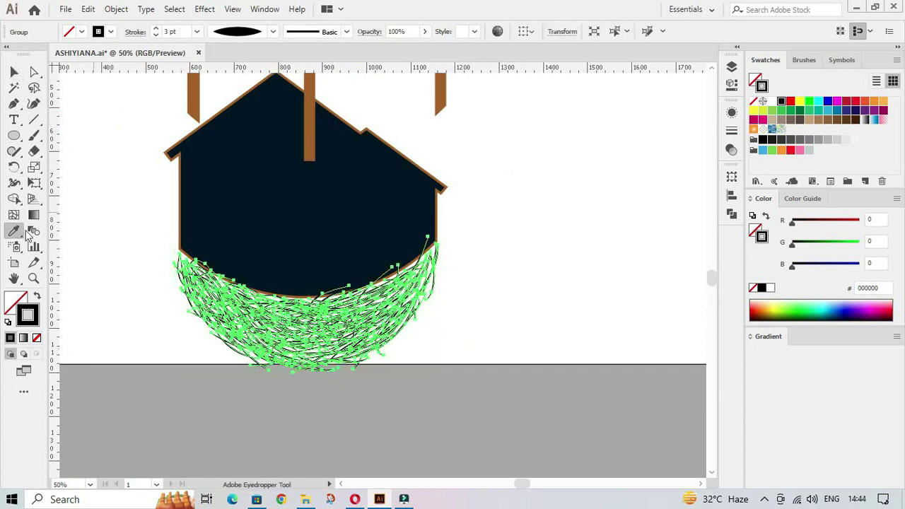
Apply the chimney's brown to the nest strokes with the Eyedropper
{"action": "left_click", "coordinate": [311, 99]}
{"action": "key", "text": "v"}
{"action": "left_click", "coordinate": [107, 208]}
{"action": "scroll", "coordinate": [351, 373], "scroll_direction": "up", "scroll_amount": 1}
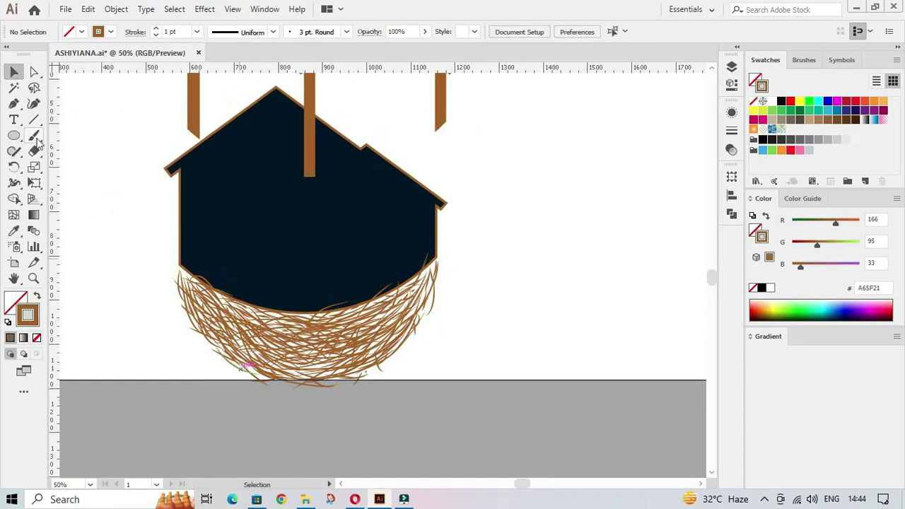
Paint seven more brown strokes across the nest's right side, lower part and bottom edge
{"action": "left_click", "coordinate": [34, 136]}
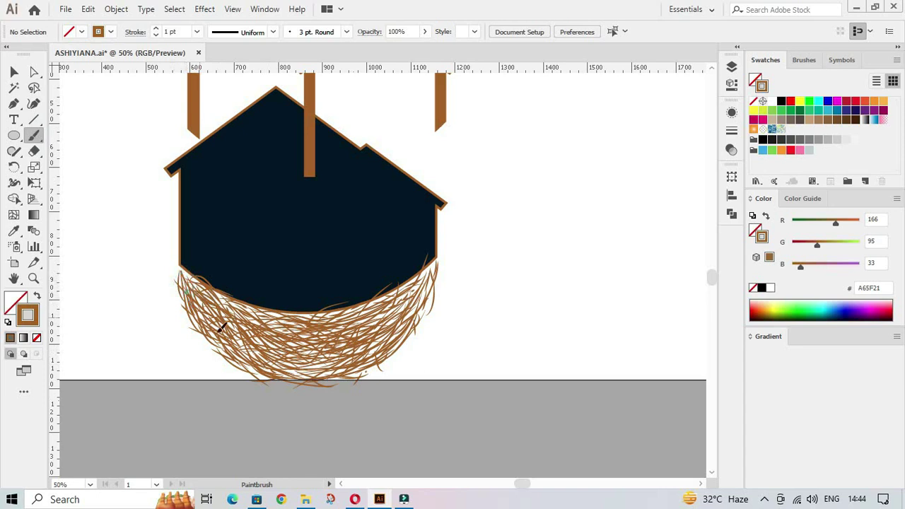
{"action": "mouse_move", "coordinate": [335, 327]}
{"action": "left_mouse_down"}
{"action": "mouse_move", "coordinate": [262, 359]}
{"action": "mouse_move", "coordinate": [283, 319]}
{"action": "mouse_move", "coordinate": [233, 313]}
{"action": "left_mouse_up"}
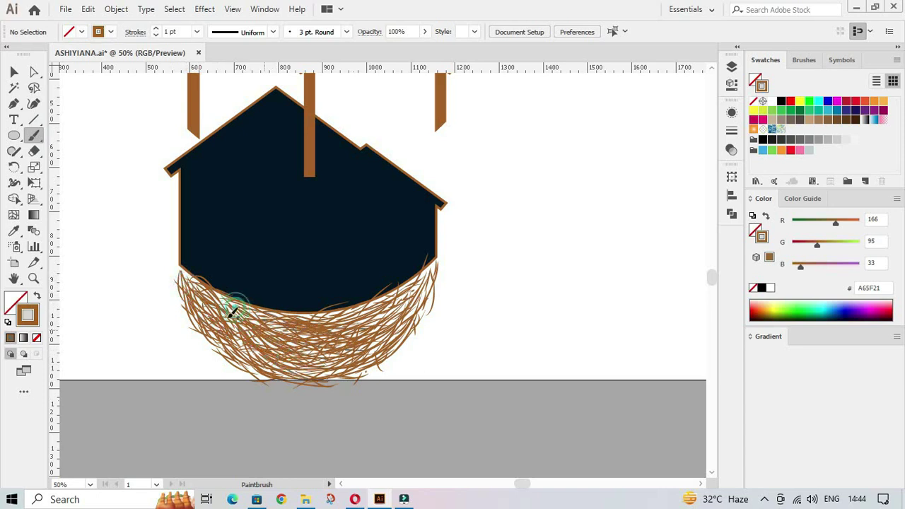
{"action": "left_click_drag", "start_coordinate": [405, 312], "coordinate": [374, 304]}
{"action": "left_click_drag", "start_coordinate": [436, 280], "coordinate": [414, 283]}
{"action": "mouse_move", "coordinate": [353, 314]}
{"action": "left_mouse_down"}
{"action": "mouse_move", "coordinate": [242, 313]}
{"action": "mouse_move", "coordinate": [311, 364]}
{"action": "left_mouse_up"}
{"action": "mouse_move", "coordinate": [221, 302]}
{"action": "left_mouse_down"}
{"action": "mouse_move", "coordinate": [196, 281]}
{"action": "mouse_move", "coordinate": [221, 328]}
{"action": "left_mouse_up"}
{"action": "mouse_move", "coordinate": [350, 320]}
{"action": "left_mouse_down"}
{"action": "mouse_move", "coordinate": [428, 264]}
{"action": "mouse_move", "coordinate": [296, 387]}
{"action": "left_mouse_up"}
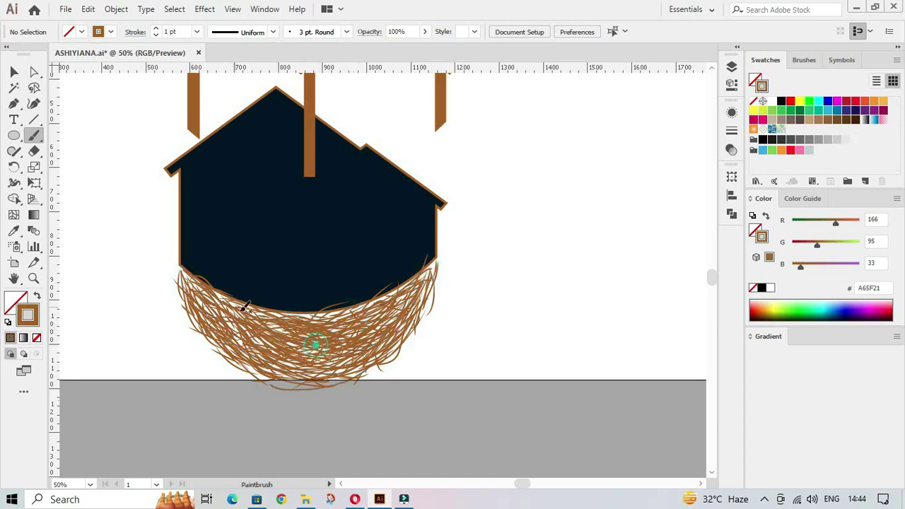
{"action": "left_click_drag", "start_coordinate": [432, 281], "coordinate": [286, 361]}
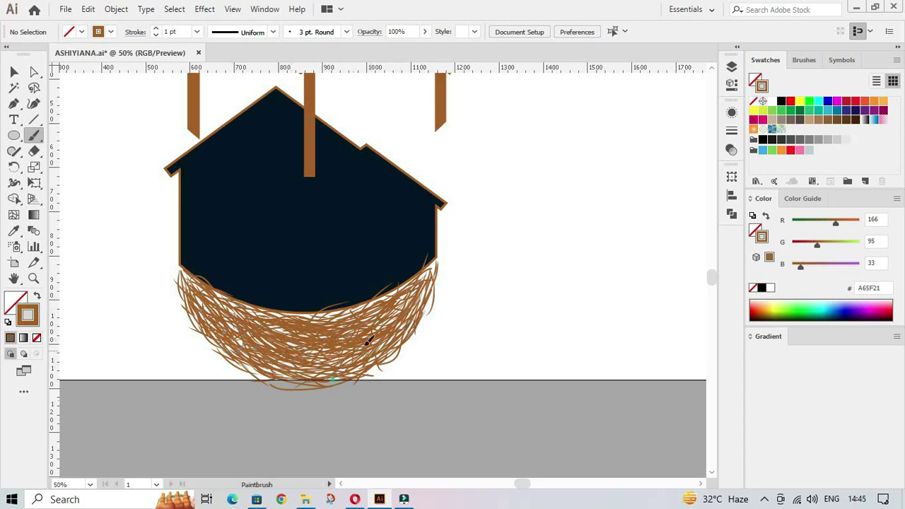
{"action": "left_click", "coordinate": [14, 71]}
Select all the nest strands
{"action": "left_click_drag", "start_coordinate": [158, 253], "coordinate": [432, 370]}
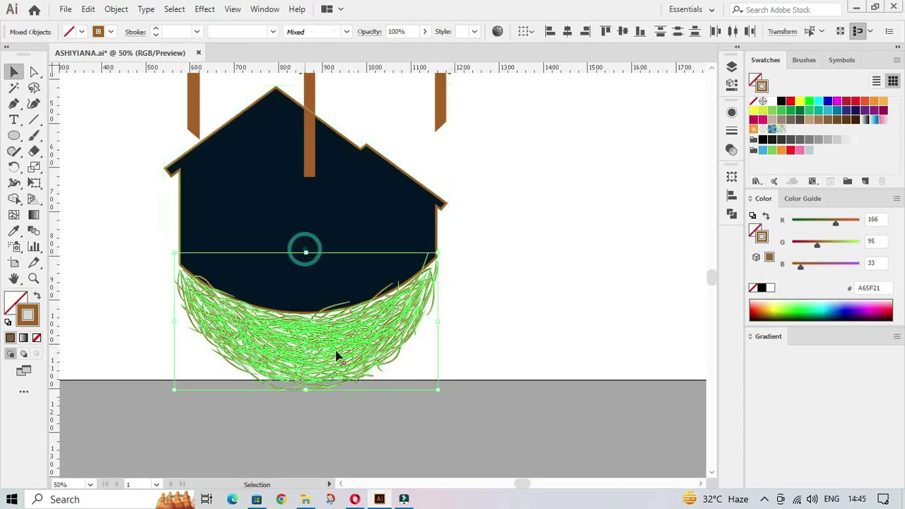
{"action": "scroll", "coordinate": [355, 401], "scroll_direction": "up", "scroll_amount": 4}
{"action": "scroll", "coordinate": [355, 401], "scroll_direction": "up", "scroll_amount": 1}
{"action": "scroll", "coordinate": [313, 432], "scroll_direction": "up", "scroll_amount": 5}
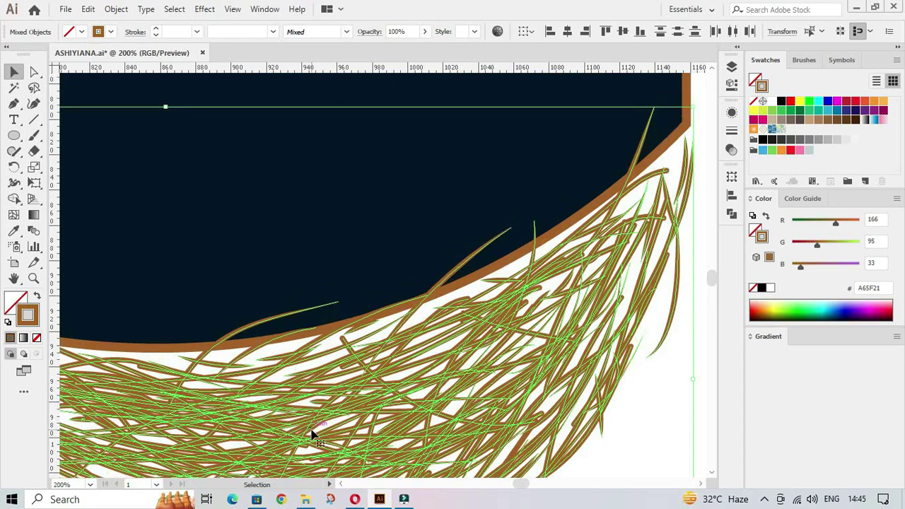
{"action": "scroll", "coordinate": [311, 433], "scroll_direction": "down", "scroll_amount": 7}
{"action": "left_click", "coordinate": [142, 416], "text": "shift"}
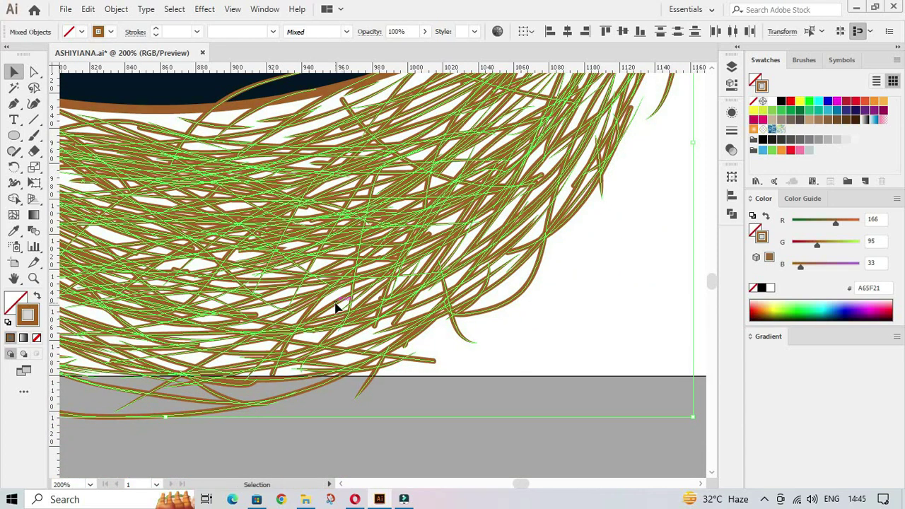
{"action": "key", "text": "ctrl+g"}
{"action": "scroll", "coordinate": [277, 468], "scroll_direction": "down", "scroll_amount": 1}
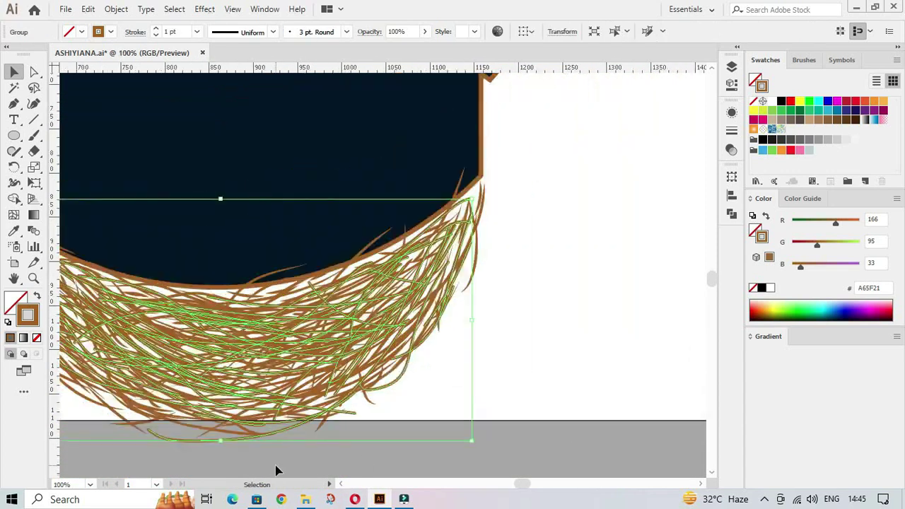
{"action": "scroll", "coordinate": [383, 448], "scroll_direction": "down", "scroll_amount": 1}
{"action": "scroll", "coordinate": [376, 467], "scroll_direction": "up", "scroll_amount": 3}
{"action": "scroll", "coordinate": [375, 465], "scroll_direction": "down", "scroll_amount": 3}
Switch the Color panel to HSB and raise the nest colour's Brightness
{"action": "key", "text": "i"}
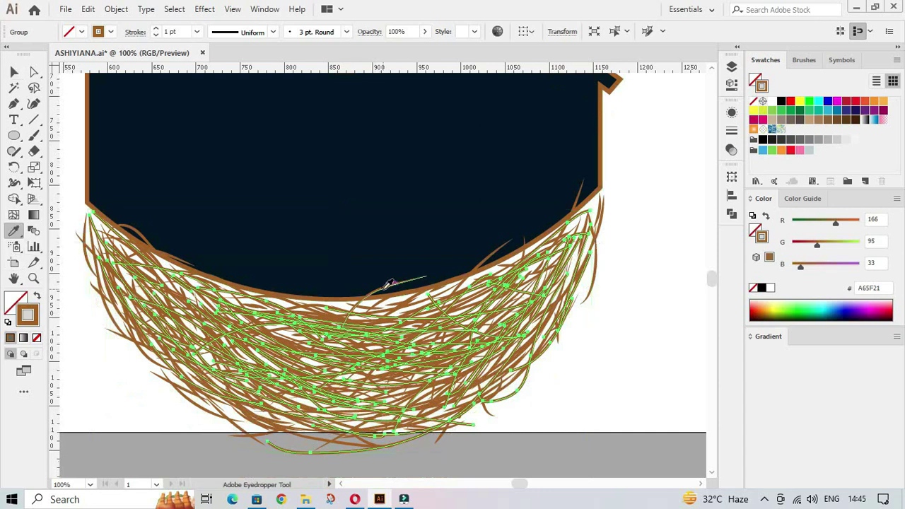
{"action": "left_click", "coordinate": [896, 198]}
{"action": "left_click", "coordinate": [815, 249]}
{"action": "left_click_drag", "start_coordinate": [840, 268], "coordinate": [850, 267]}
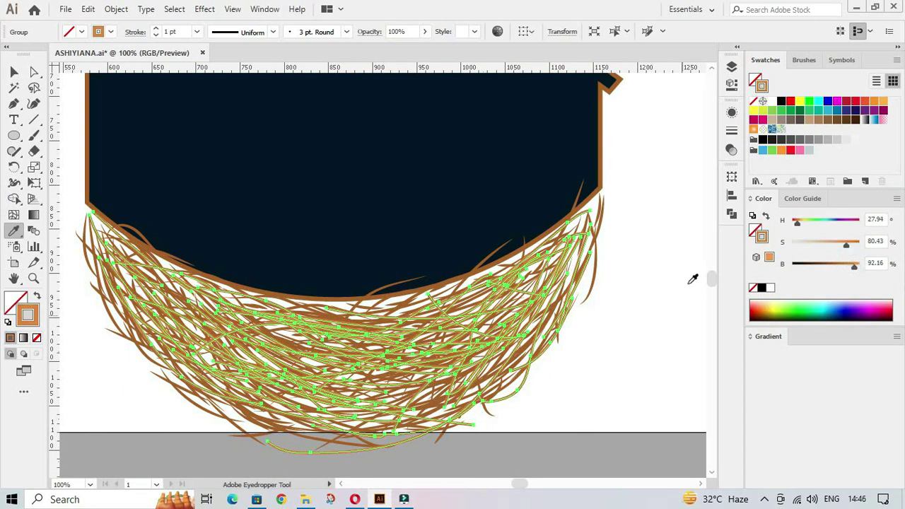
Give the nest strands a tapered Variable Width Profile at 4 pt stroke weight
{"action": "key", "text": "v"}
{"action": "left_click", "coordinate": [638, 356]}
{"action": "left_click", "coordinate": [373, 357]}
{"action": "left_click", "coordinate": [233, 31]}
{"action": "left_click", "coordinate": [230, 73]}
{"action": "left_click", "coordinate": [345, 31]}
{"action": "left_click", "coordinate": [279, 81]}
{"action": "left_click", "coordinate": [236, 31]}
{"action": "left_click", "coordinate": [228, 79]}
Lower the nest colour's Saturation to a paler tan and check the result
{"action": "scroll", "coordinate": [180, 31], "scroll_direction": "up", "scroll_amount": 3}
{"action": "left_click_drag", "start_coordinate": [841, 247], "coordinate": [820, 244]}
{"action": "left_click", "coordinate": [600, 315]}
{"action": "left_click", "coordinate": [369, 351]}
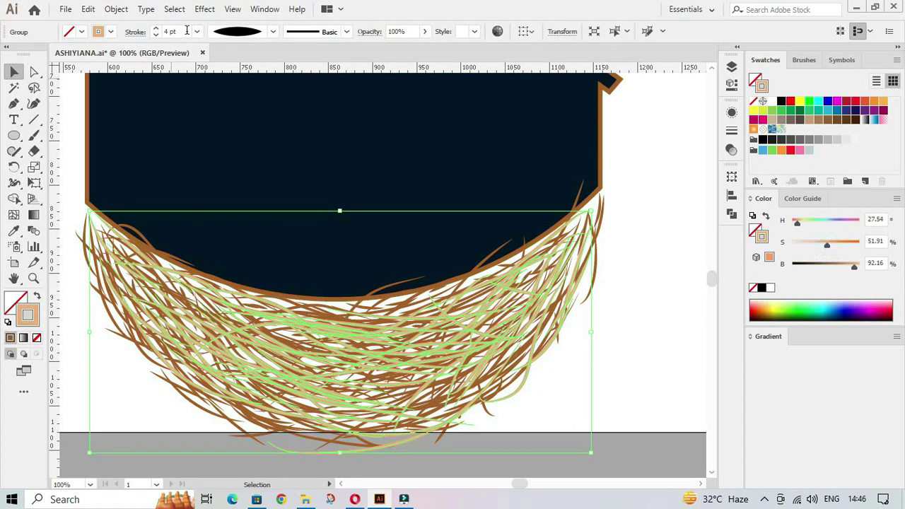
{"action": "left_click", "coordinate": [641, 356]}
{"action": "scroll", "coordinate": [651, 356], "scroll_direction": "down", "scroll_amount": 2}
{"action": "scroll", "coordinate": [551, 376], "scroll_direction": "up", "scroll_amount": 1}
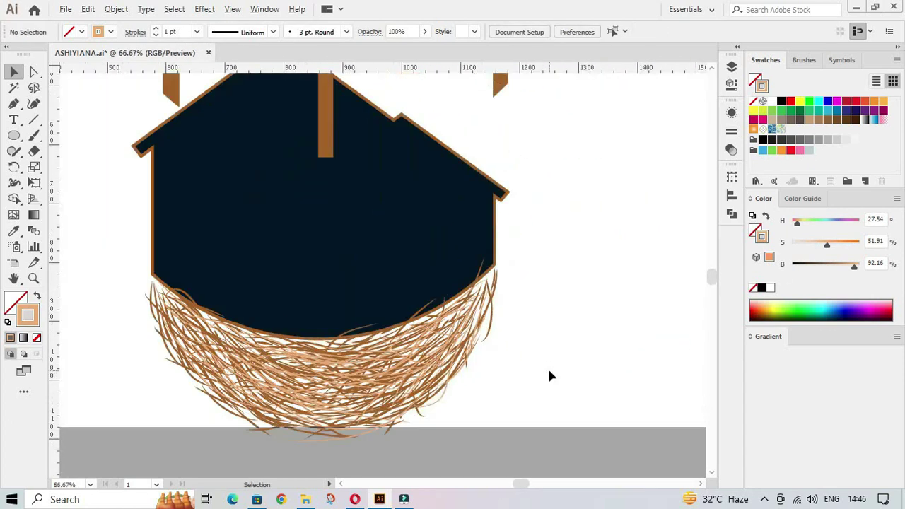
Set the dark house shape's stroke to None
{"action": "scroll", "coordinate": [552, 376], "scroll_direction": "up", "scroll_amount": 1}
{"action": "left_click", "coordinate": [262, 276]}
{"action": "left_click", "coordinate": [36, 338]}
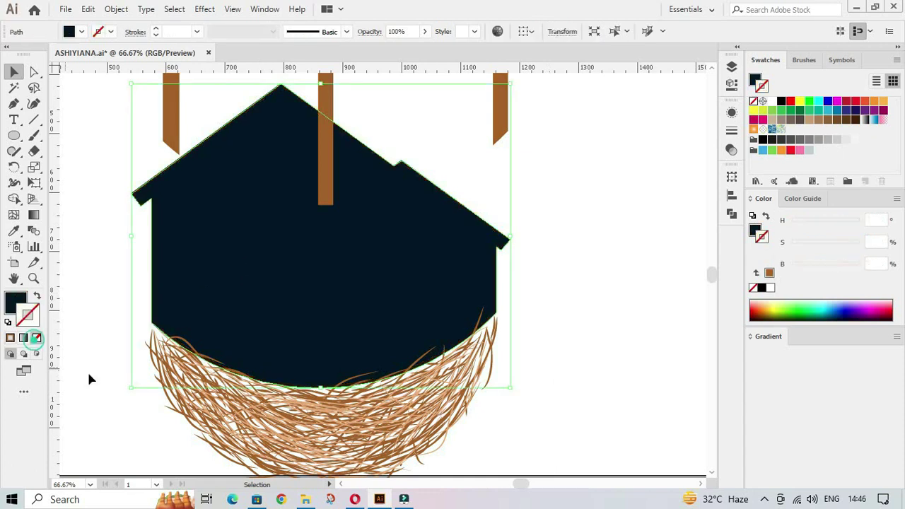
{"action": "scroll", "coordinate": [394, 161], "scroll_direction": "up", "scroll_amount": 3}
Move the brown house outlines down onto the two navy houses
{"action": "left_click", "coordinate": [344, 121]}
{"action": "scroll", "coordinate": [344, 121], "scroll_direction": "up", "scroll_amount": 2}
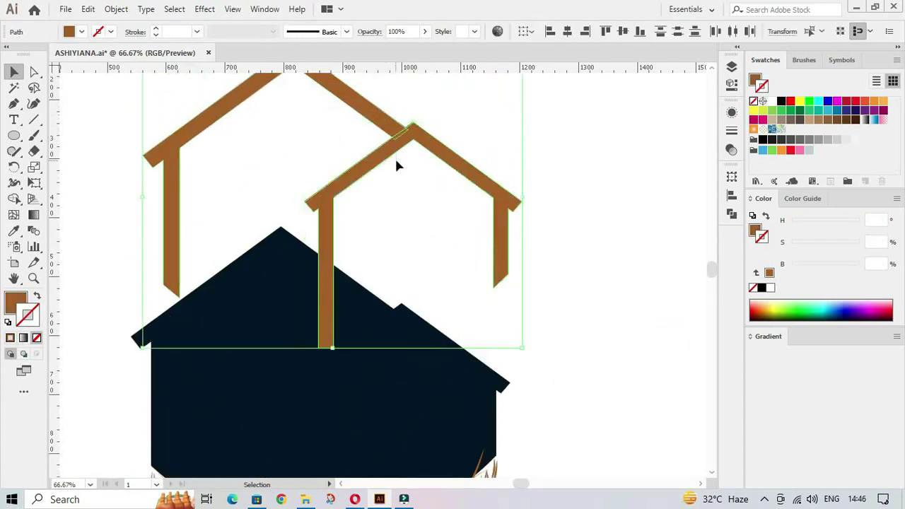
{"action": "scroll", "coordinate": [395, 156], "scroll_direction": "down", "scroll_amount": 2}
{"action": "left_click_drag", "start_coordinate": [333, 142], "coordinate": [320, 309]}
{"action": "left_click", "coordinate": [528, 400]}
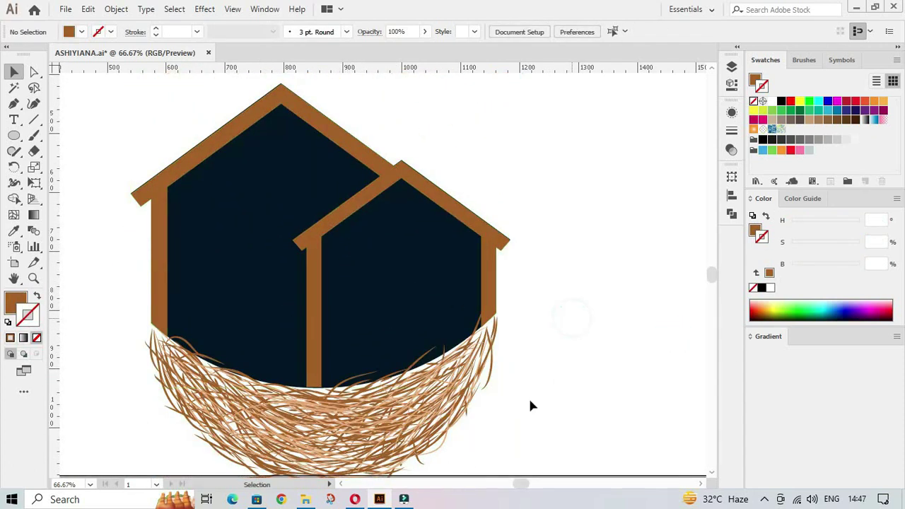
Select the houses and nest together and centre the artboard in view
{"action": "scroll", "coordinate": [481, 375], "scroll_direction": "down", "scroll_amount": 4}
{"action": "left_click", "coordinate": [465, 372]}
{"action": "left_click", "coordinate": [550, 373]}
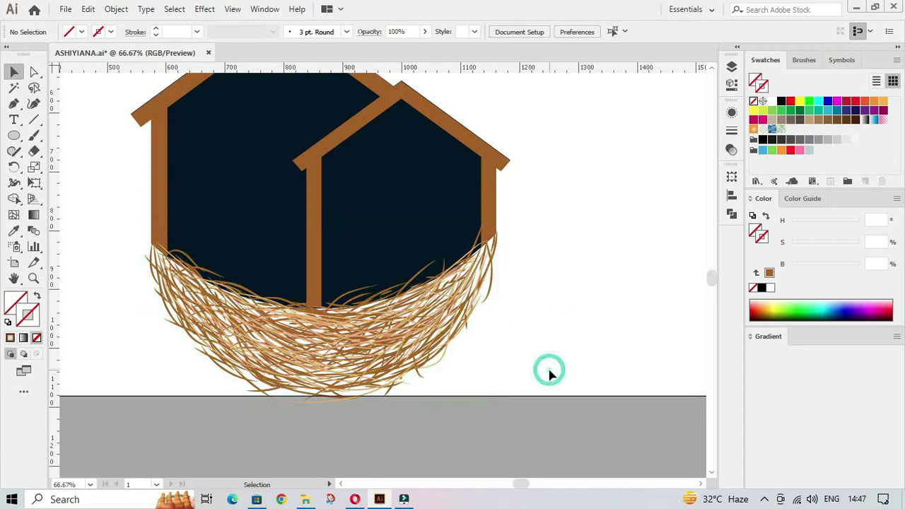
{"action": "scroll", "coordinate": [548, 374], "scroll_direction": "down", "scroll_amount": 2}
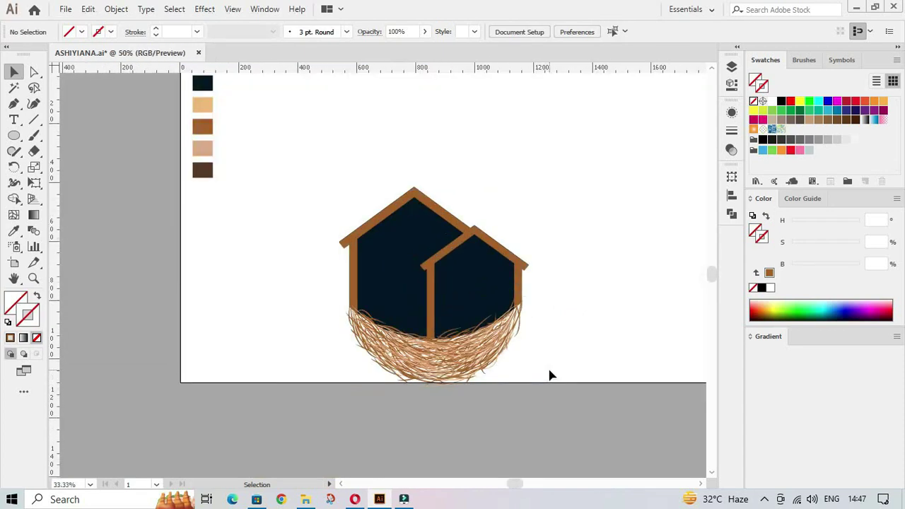
{"action": "scroll", "coordinate": [577, 342], "scroll_direction": "up", "scroll_amount": 1}
{"action": "scroll", "coordinate": [578, 342], "scroll_direction": "down", "scroll_amount": 1}
{"action": "left_click_drag", "start_coordinate": [269, 219], "coordinate": [537, 455]}
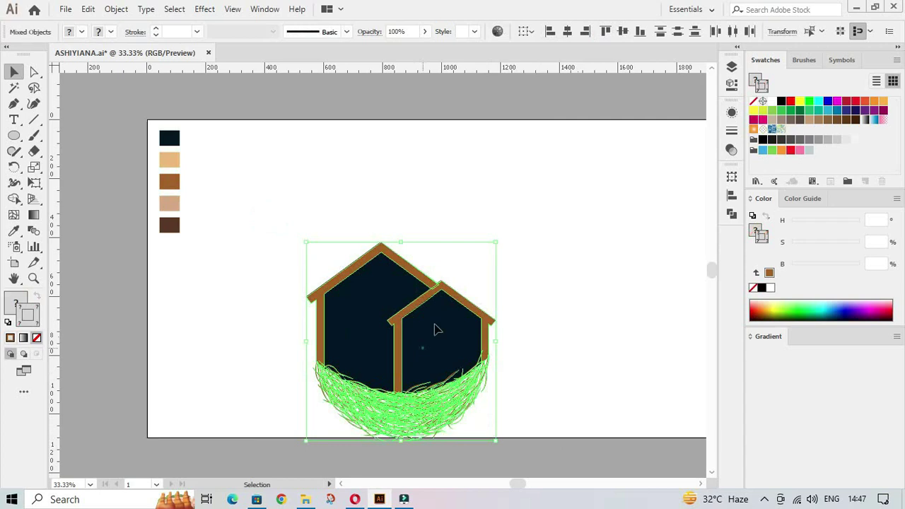
{"action": "mouse_move", "coordinate": [559, 383]}
{"action": "left_mouse_down"}
{"action": "mouse_move", "coordinate": [488, 331]}
{"action": "mouse_move", "coordinate": [537, 315]}
{"action": "left_mouse_up"}
{"action": "scroll", "coordinate": [504, 366], "scroll_direction": "down", "scroll_amount": 1}
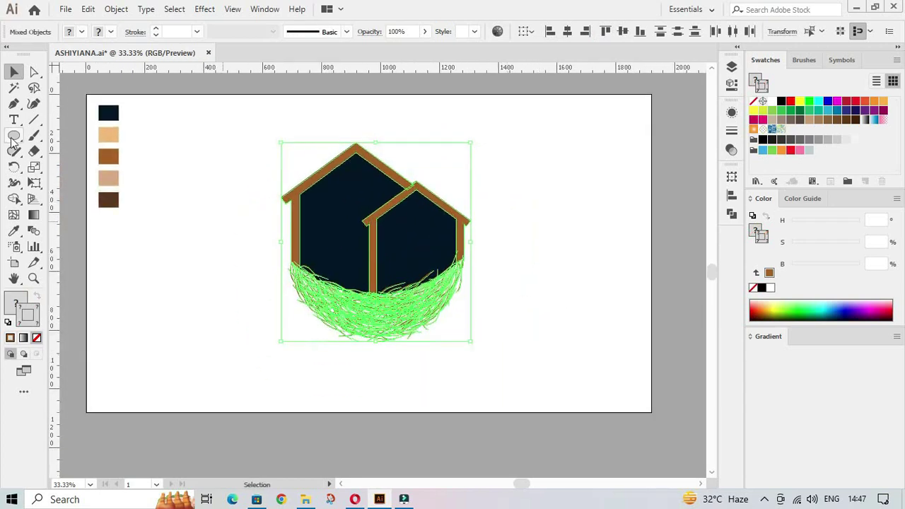
Draw a 301 px square left of the logo with the Rectangle Tool
{"action": "left_click", "coordinate": [13, 135]}
{"action": "left_click", "coordinate": [79, 135]}
{"action": "left_click_drag", "start_coordinate": [126, 244], "coordinate": [214, 326]}
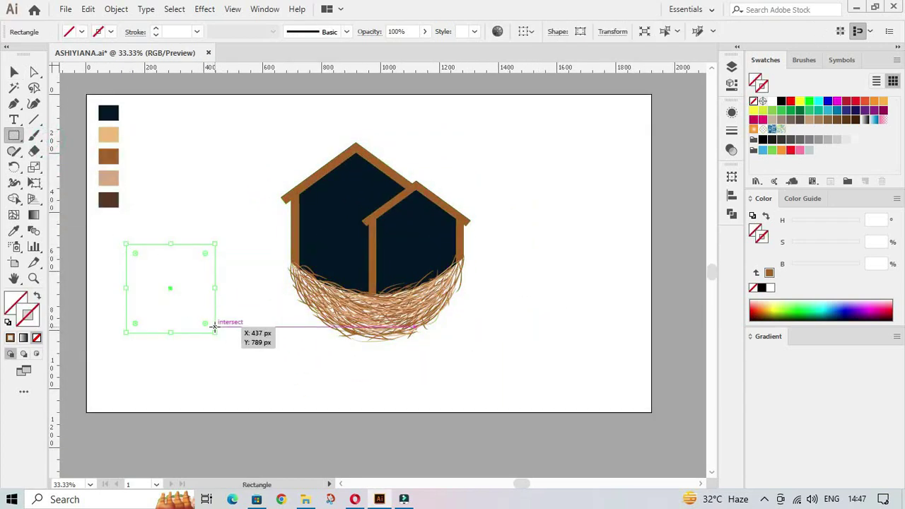
Fill the square with the navy house colour using the Eyedropper
{"action": "left_click", "coordinate": [13, 230]}
{"action": "left_click", "coordinate": [346, 212]}
{"action": "key", "text": "v"}
{"action": "left_click", "coordinate": [243, 357]}
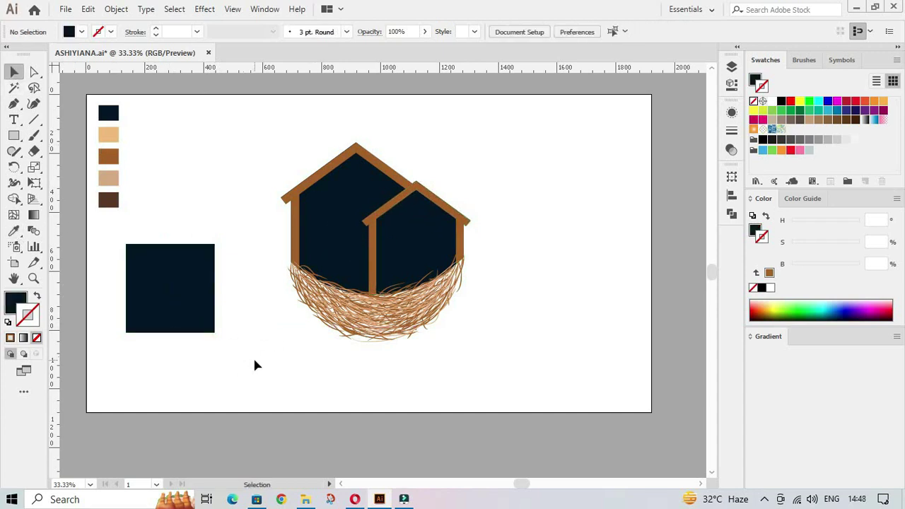
Draw white vertical and horizontal crossing lines through the square with the Pen
{"action": "key", "text": "p"}
{"action": "scroll", "coordinate": [166, 260], "scroll_direction": "up", "scroll_amount": 2}
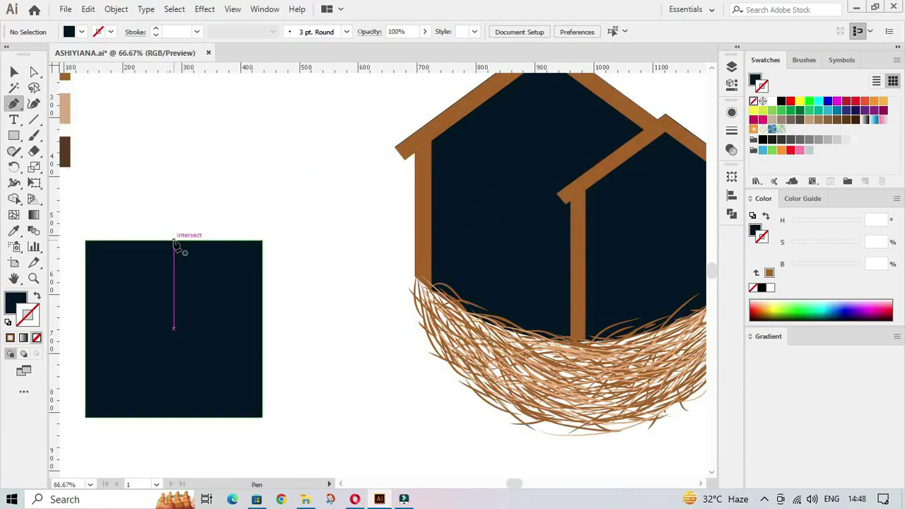
{"action": "left_click", "coordinate": [173, 242]}
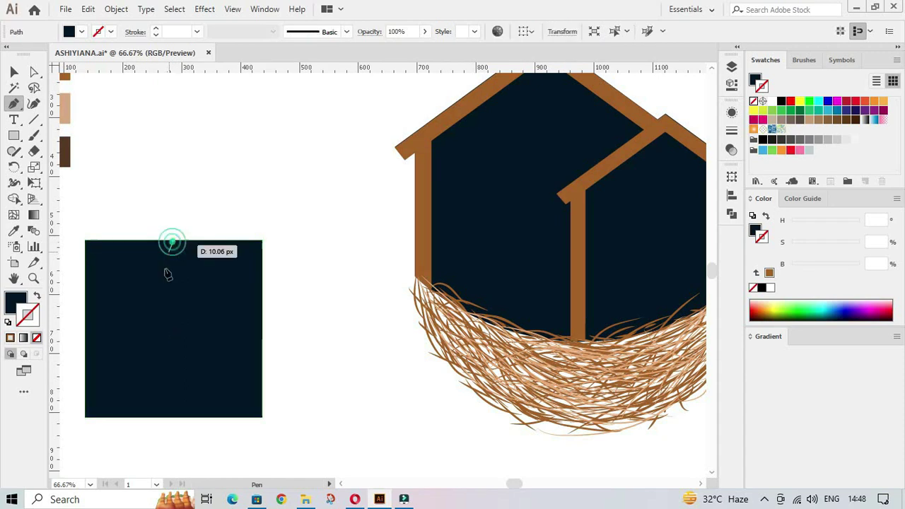
{"action": "left_click", "coordinate": [174, 415]}
{"action": "key", "text": "Escape"}
{"action": "left_click", "coordinate": [85, 329]}
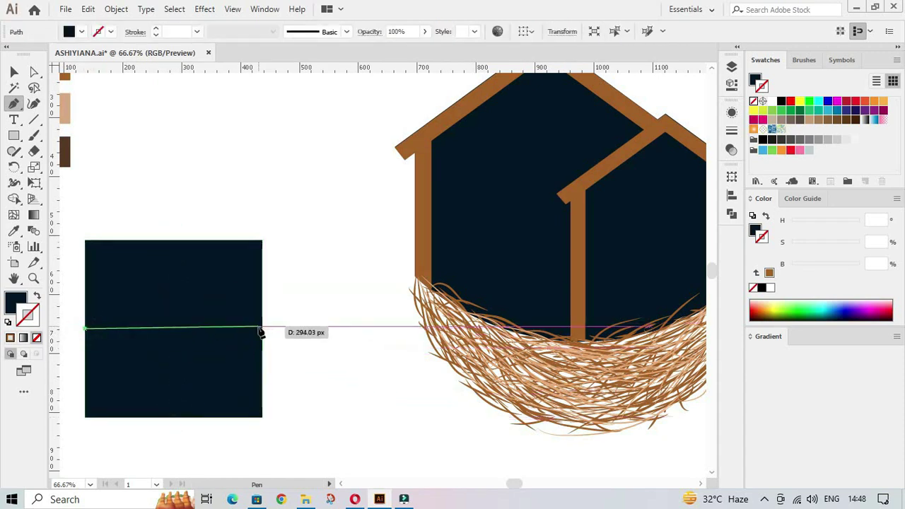
{"action": "left_click", "coordinate": [261, 330]}
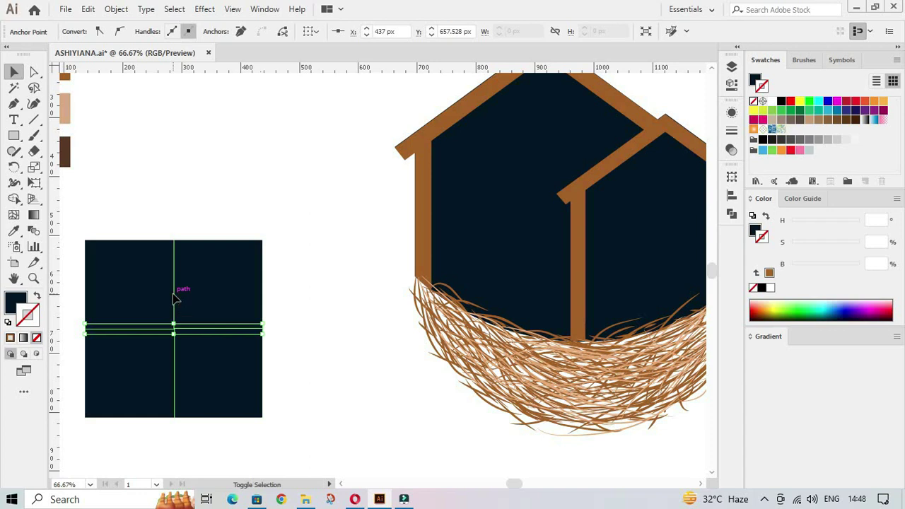
{"action": "left_click", "coordinate": [176, 299], "text": "ctrl"}
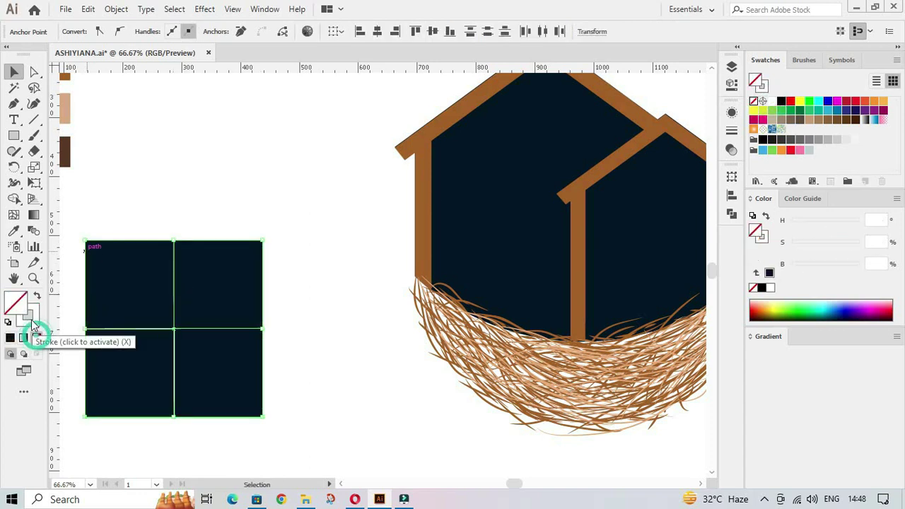
{"action": "left_click", "coordinate": [173, 324]}
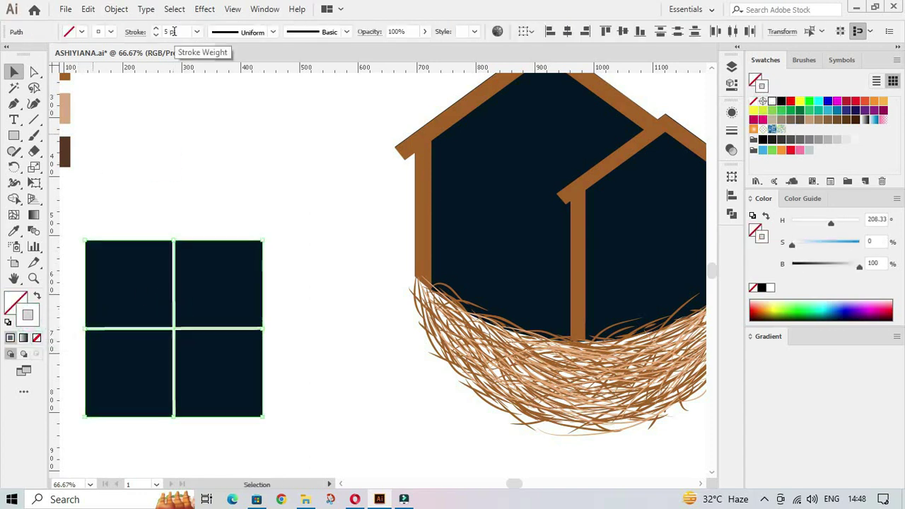
Expand the lines, Divide the square into panes, and delete the leftover divider strip
{"action": "left_click", "coordinate": [116, 9]}
{"action": "left_click", "coordinate": [182, 159]}
{"action": "left_click", "coordinate": [423, 320]}
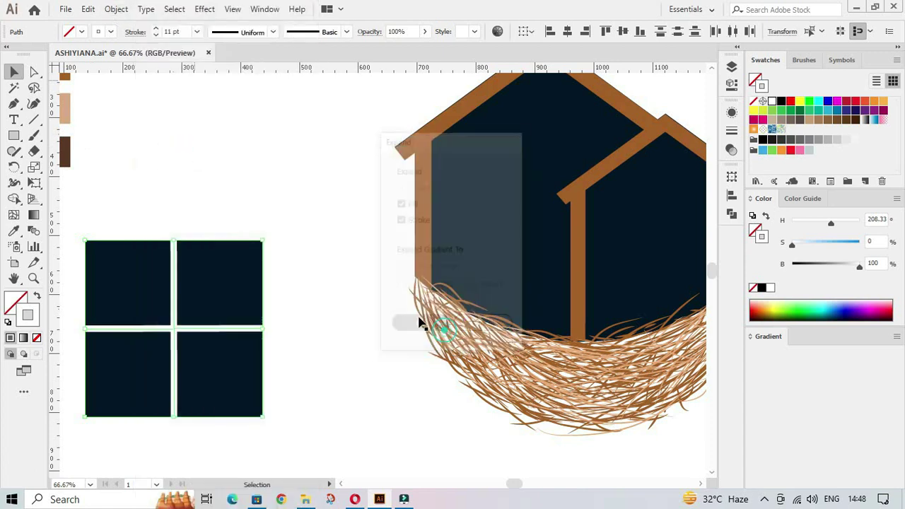
{"action": "left_click", "coordinate": [731, 212]}
{"action": "left_click", "coordinate": [579, 239]}
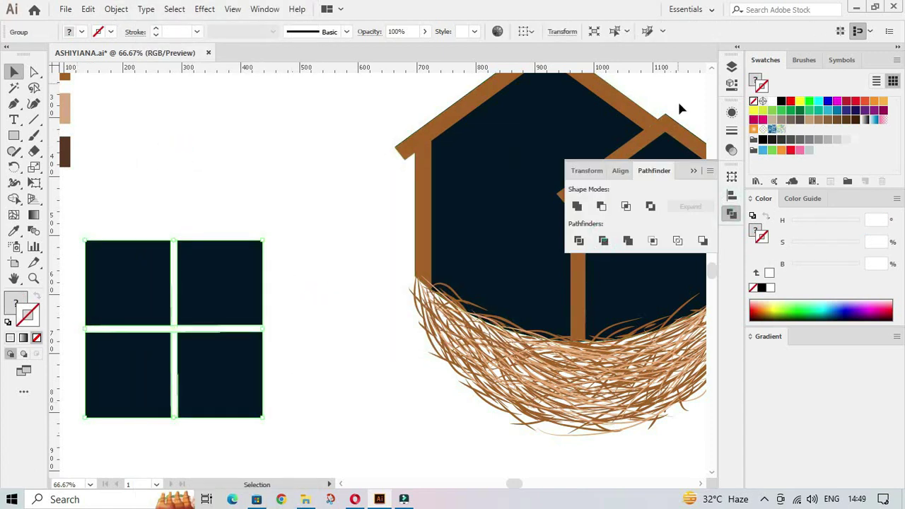
{"action": "double_click", "coordinate": [118, 268]}
{"action": "double_click", "coordinate": [335, 216]}
{"action": "right_click", "coordinate": [186, 277]}
{"action": "left_click", "coordinate": [179, 339]}
{"action": "key", "text": "Delete"}
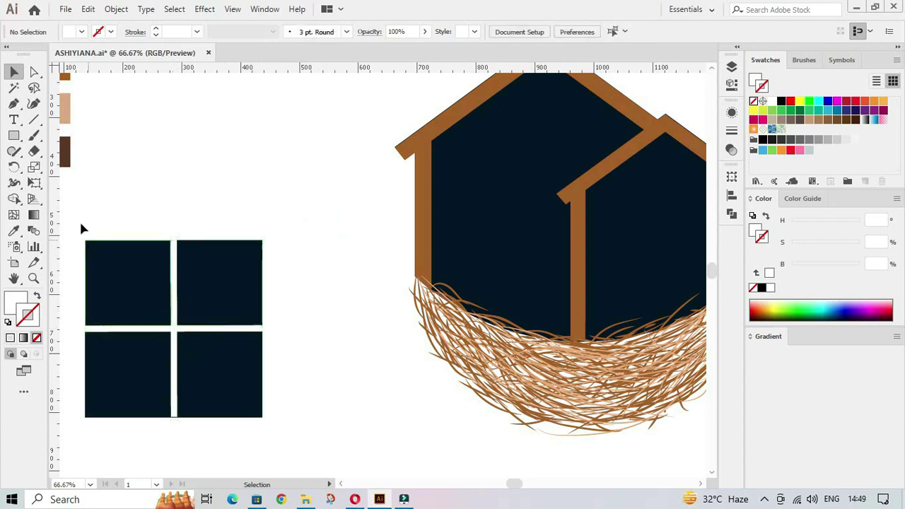
Fill the four window panes white, shrink them, and place them on the larger house
{"action": "left_click_drag", "start_coordinate": [81, 228], "coordinate": [296, 441]}
{"action": "left_click_drag", "start_coordinate": [202, 374], "coordinate": [531, 291]}
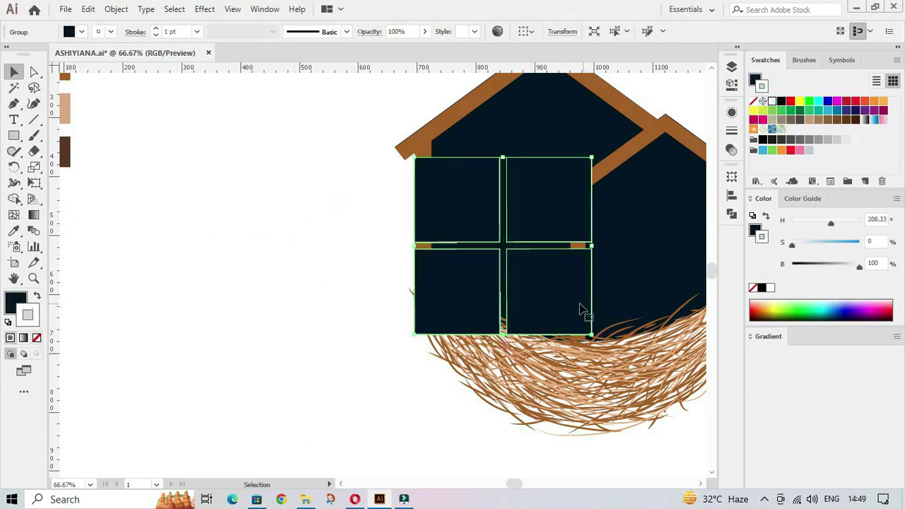
{"action": "left_click", "coordinate": [38, 295]}
{"action": "key", "text": "ctrl+minus"}
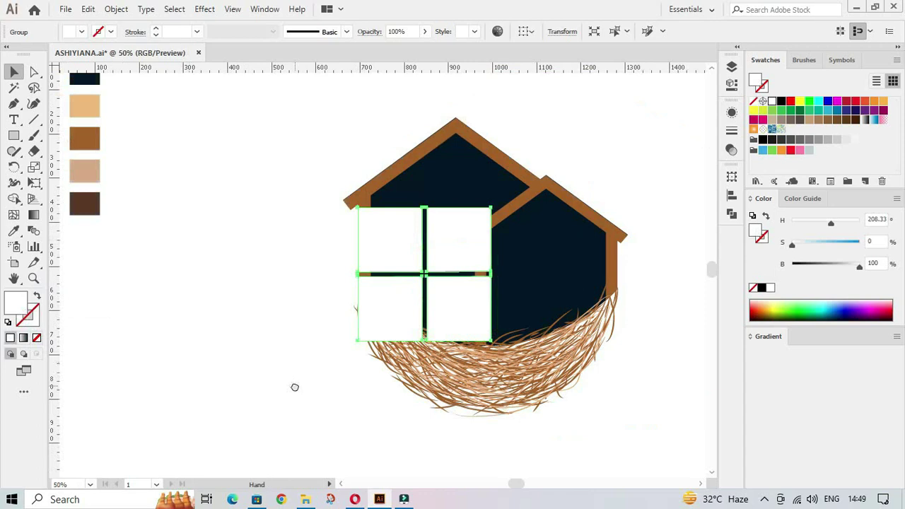
{"action": "mouse_move", "coordinate": [380, 321]}
{"action": "left_mouse_down"}
{"action": "mouse_move", "coordinate": [331, 251]}
{"action": "mouse_move", "coordinate": [277, 222]}
{"action": "mouse_move", "coordinate": [357, 177]}
{"action": "mouse_move", "coordinate": [366, 186]}
{"action": "left_mouse_up"}
{"action": "left_click", "coordinate": [557, 386]}
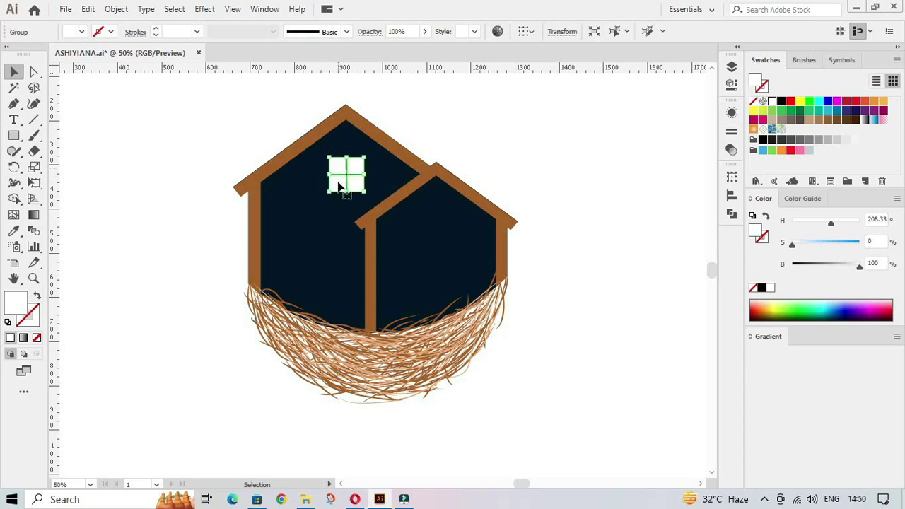
Alt-drag a copy of the window onto the smaller house
{"action": "left_click_drag", "start_coordinate": [339, 185], "coordinate": [431, 241]}
{"action": "left_click", "coordinate": [557, 382]}
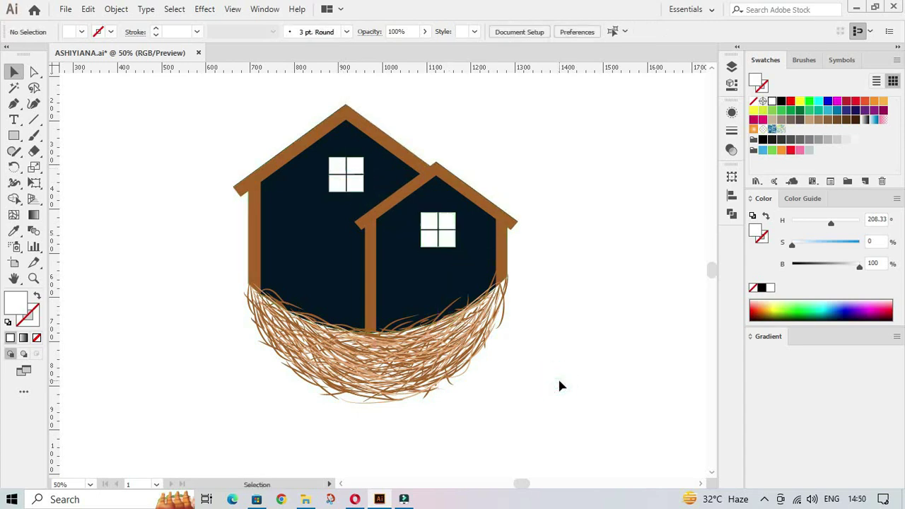
{"action": "key", "text": "ctrl+minus"}
{"action": "left_click_drag", "start_coordinate": [213, 159], "coordinate": [486, 401]}
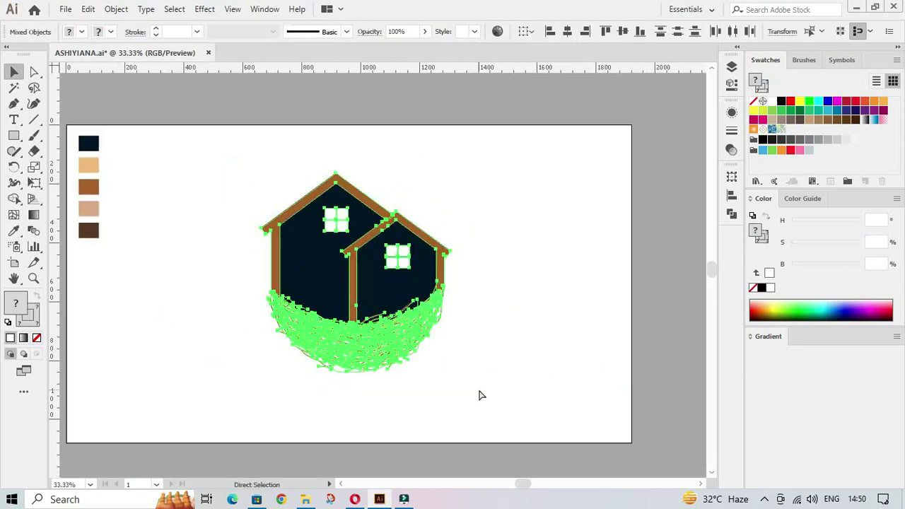
Scale down the house-and-nest emblem and set the text size to 95 pt
{"action": "left_click_drag", "start_coordinate": [452, 374], "coordinate": [424, 344]}
{"action": "type", "text": "ASHIYANA"}
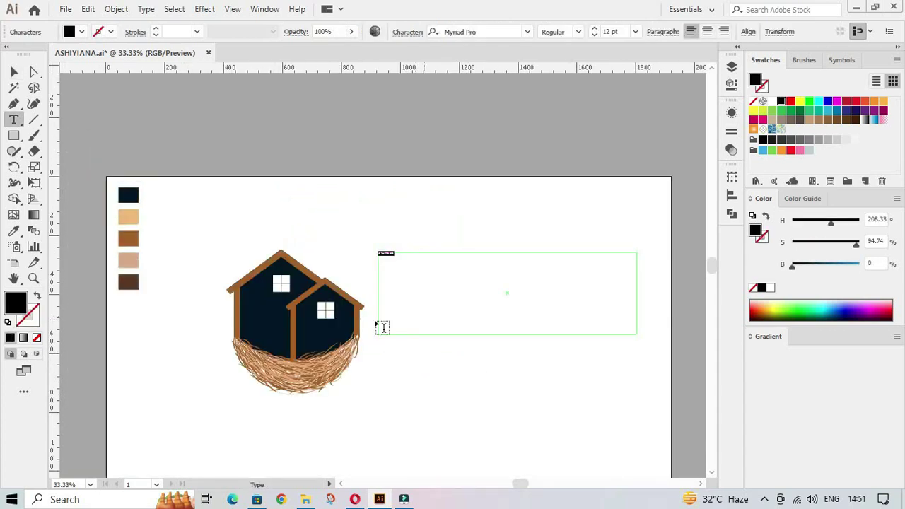
{"action": "type", "text": "95"}
{"action": "key", "text": "Return"}
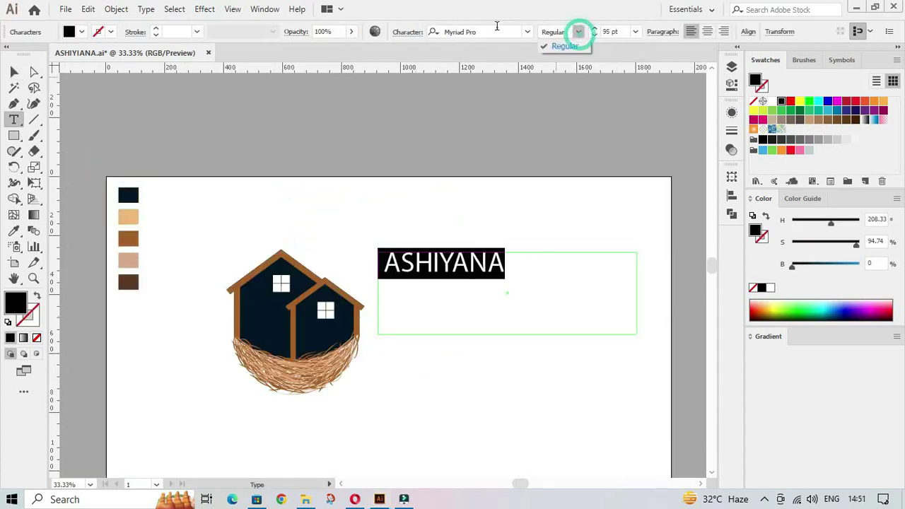
{"action": "left_click", "coordinate": [12, 72]}
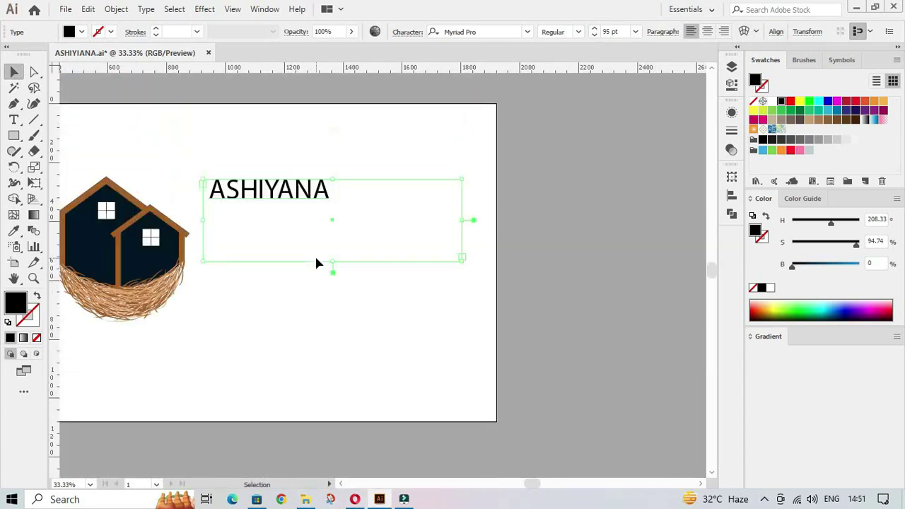
Style the word ASHIYANA in Ambit Bold
{"action": "double_click", "coordinate": [315, 256]}
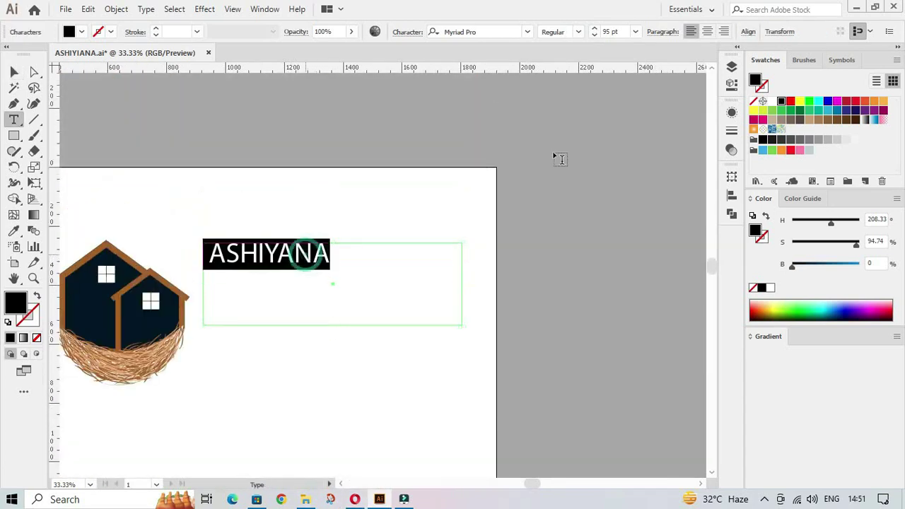
{"action": "left_click", "coordinate": [527, 31]}
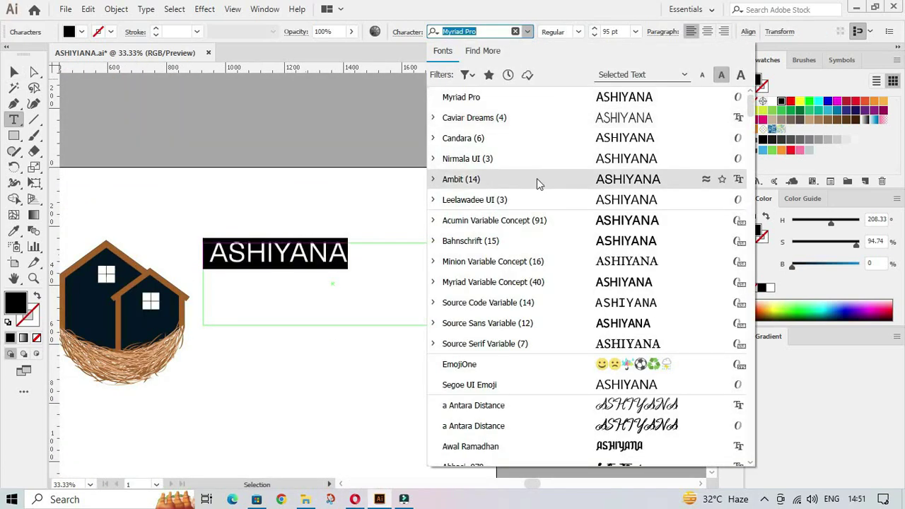
{"action": "left_click", "coordinate": [536, 180]}
{"action": "left_click", "coordinate": [578, 31]}
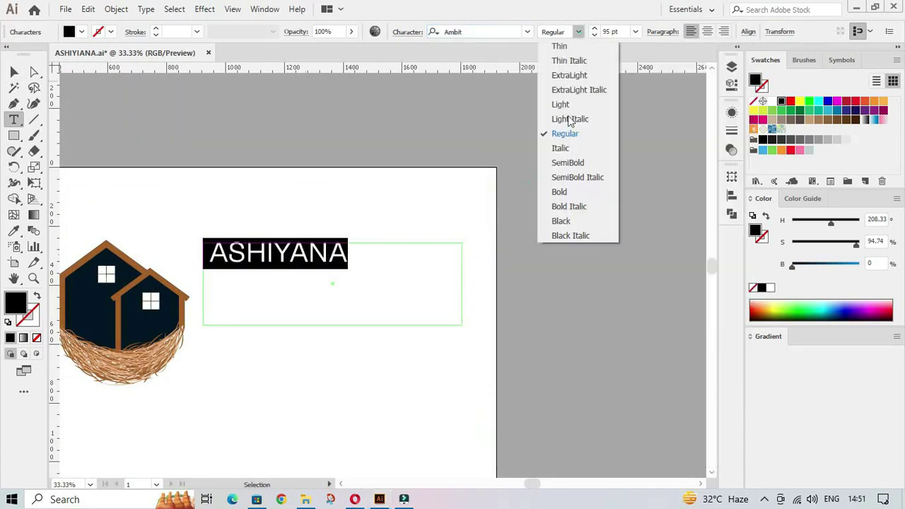
{"action": "left_click", "coordinate": [559, 191]}
{"action": "scroll", "coordinate": [612, 31], "scroll_direction": "up", "scroll_amount": 5}
{"action": "scroll", "coordinate": [612, 31], "scroll_direction": "up", "scroll_amount": 10}
{"action": "scroll", "coordinate": [611, 32], "scroll_direction": "up", "scroll_amount": 10}
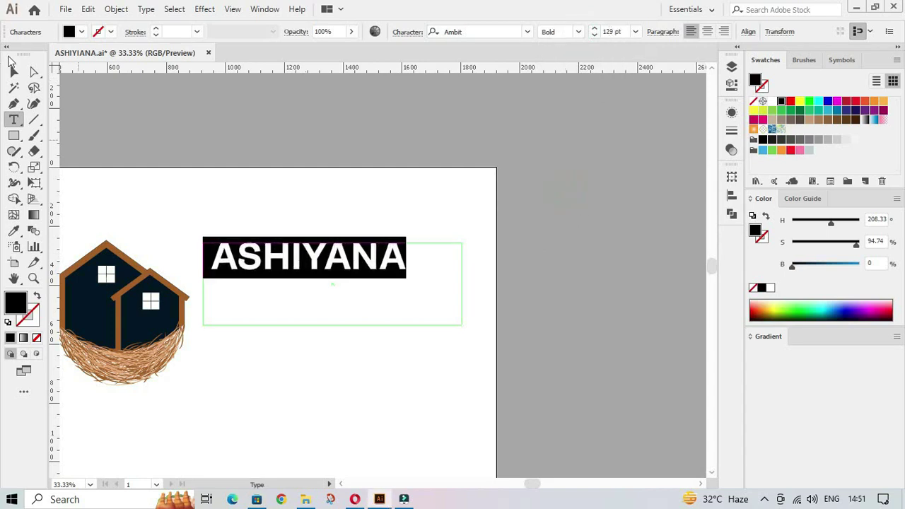
{"action": "left_click", "coordinate": [14, 71]}
Alt-drag a copy of ASHIYANA just below the original
{"action": "left_click", "coordinate": [437, 320]}
{"action": "left_click_drag", "start_coordinate": [439, 297], "coordinate": [439, 315]}
{"action": "double_click", "coordinate": [518, 333]}
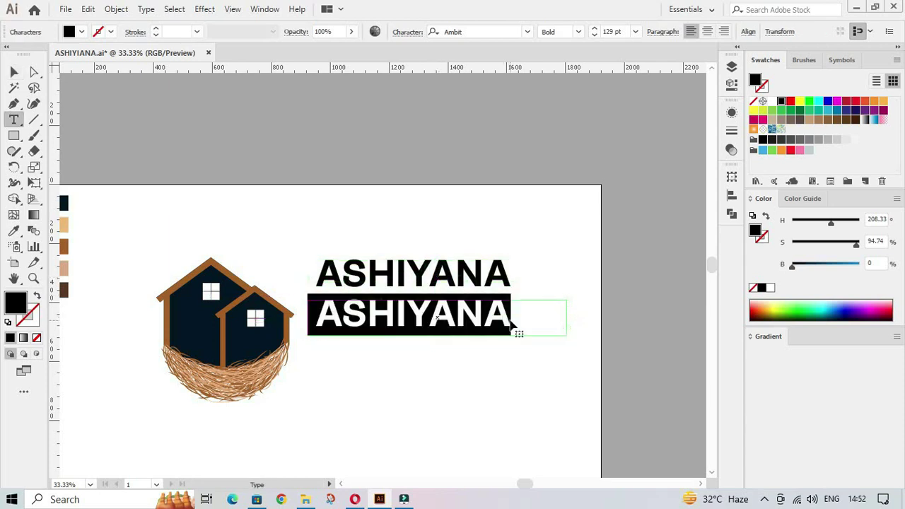
Retype the copied line as 'Housing Corporation'
{"action": "type", "text": "hOUSING"}
{"action": "key", "text": "BackSpace"}
{"action": "key", "text": "BackSpace"}
{"action": "key", "text": "BackSpace"}
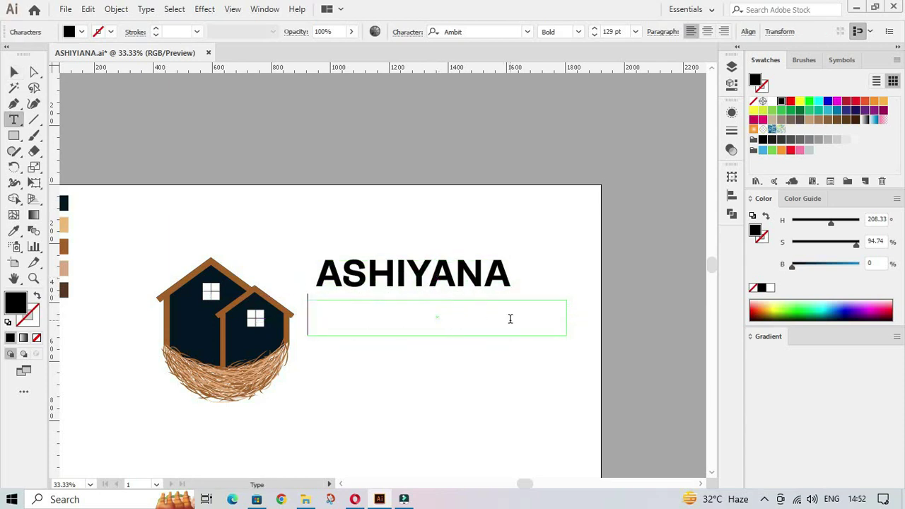
{"action": "type", "text": "Housing"}
{"action": "double_click", "coordinate": [460, 311]}
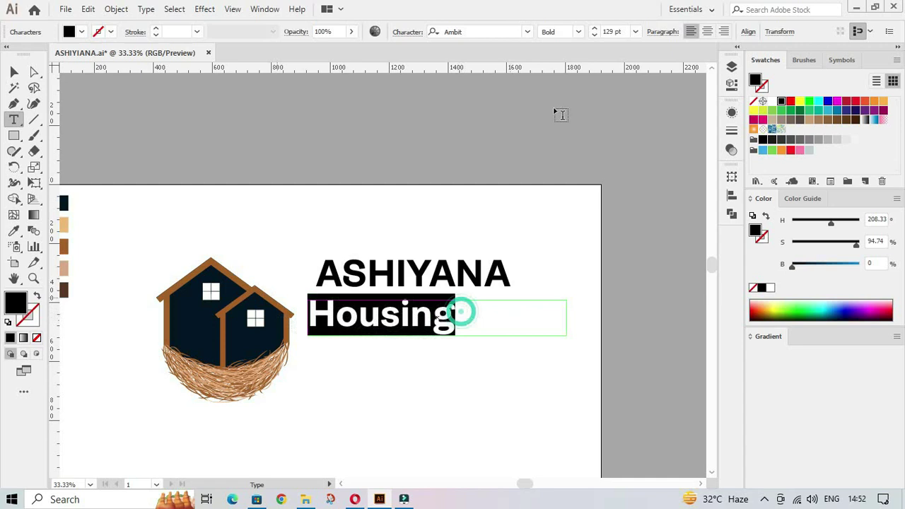
{"action": "scroll", "coordinate": [611, 32], "scroll_direction": "down", "scroll_amount": 10}
{"action": "left_click", "coordinate": [395, 321]}
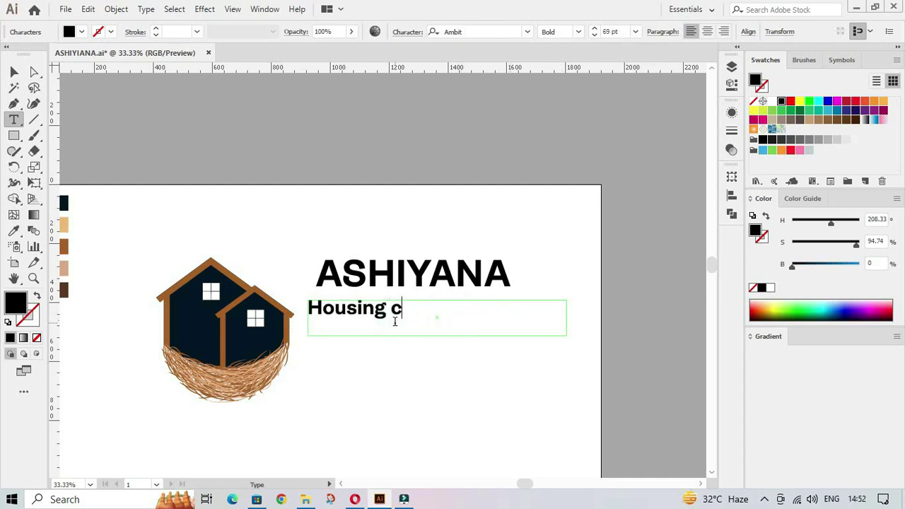
{"action": "type", "text": "Corporation"}
Set Housing Corporation to Ambit Light 61 pt with wider tracking
{"action": "left_click_drag", "start_coordinate": [512, 311], "coordinate": [308, 311]}
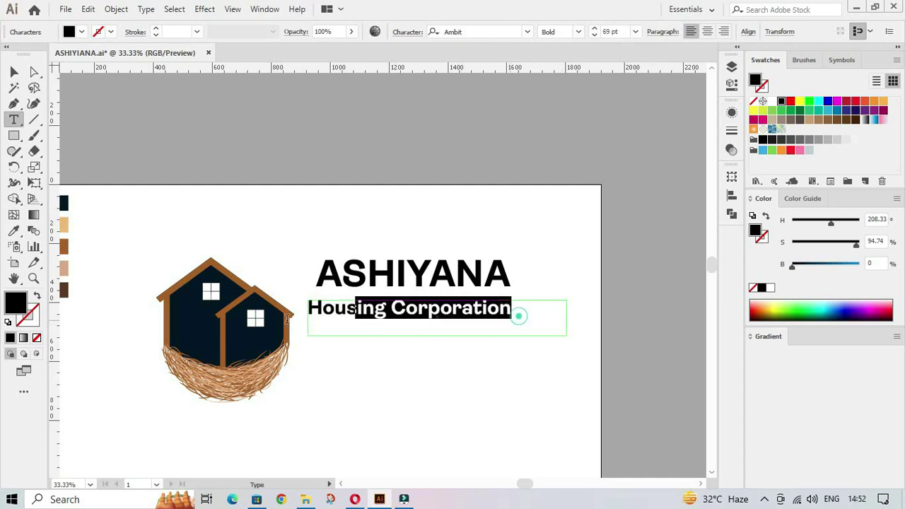
{"action": "left_click", "coordinate": [578, 32]}
{"action": "left_click", "coordinate": [569, 132]}
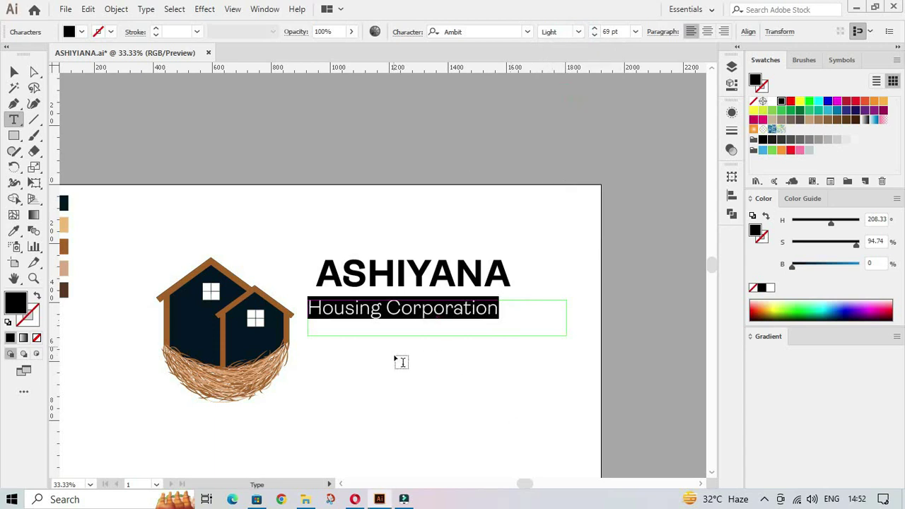
{"action": "scroll", "coordinate": [611, 32], "scroll_direction": "down", "scroll_amount": 8}
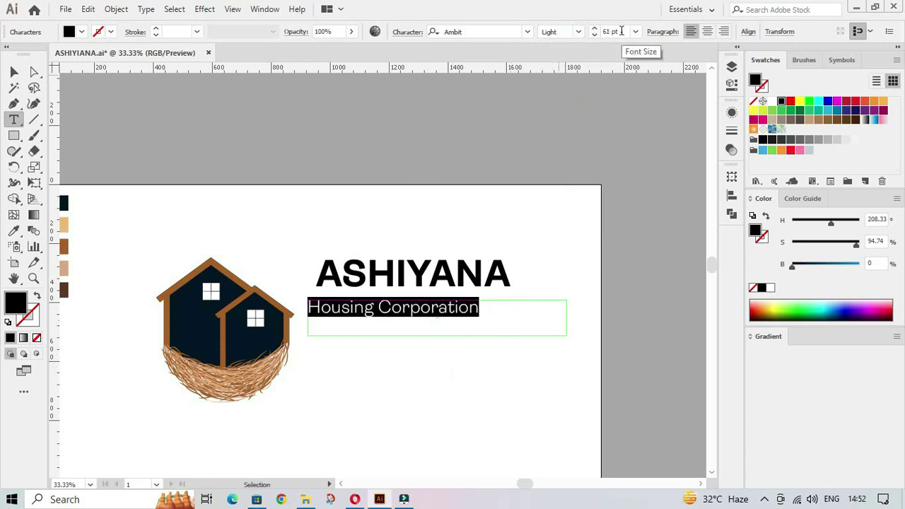
{"action": "left_click", "coordinate": [408, 32]}
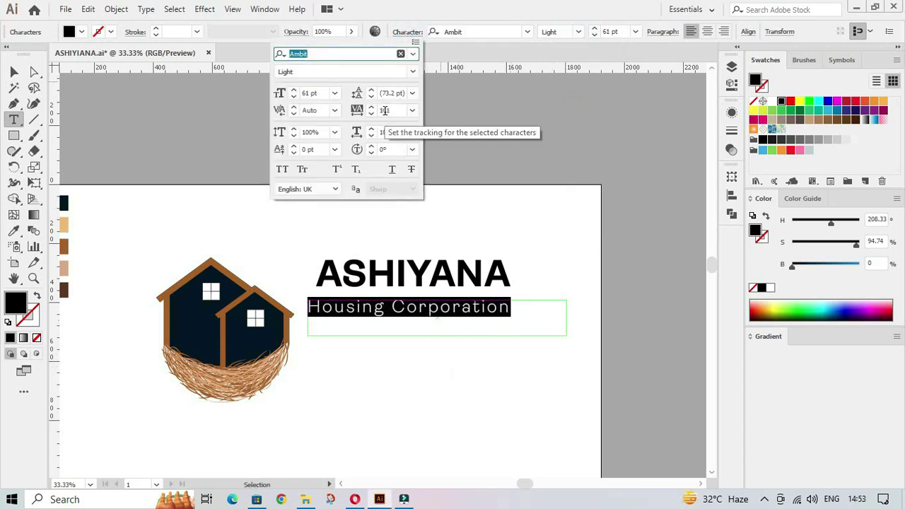
{"action": "left_click", "coordinate": [15, 71]}
Narrow the tagline frame and close the gap between ASHIYANA and the tagline
{"action": "left_click", "coordinate": [393, 317]}
{"action": "left_click_drag", "start_coordinate": [567, 315], "coordinate": [521, 316]}
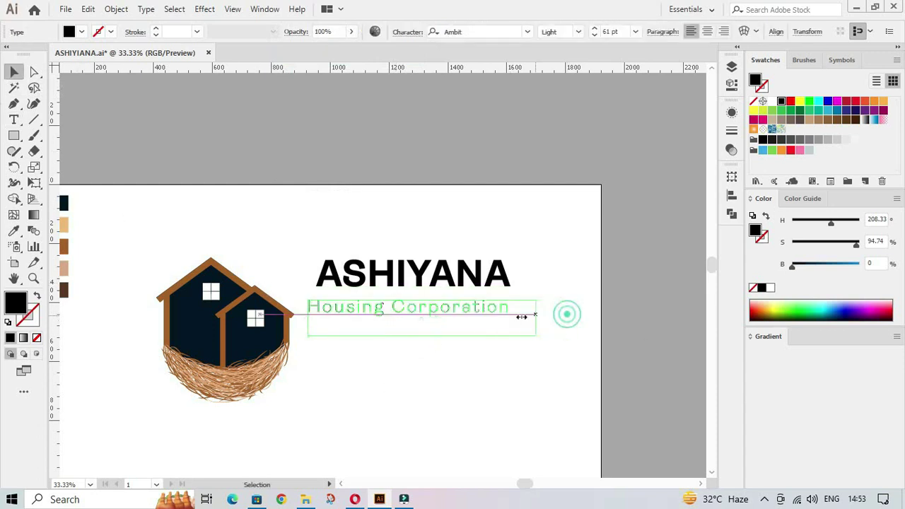
{"action": "left_click_drag", "start_coordinate": [413, 320], "coordinate": [426, 388]}
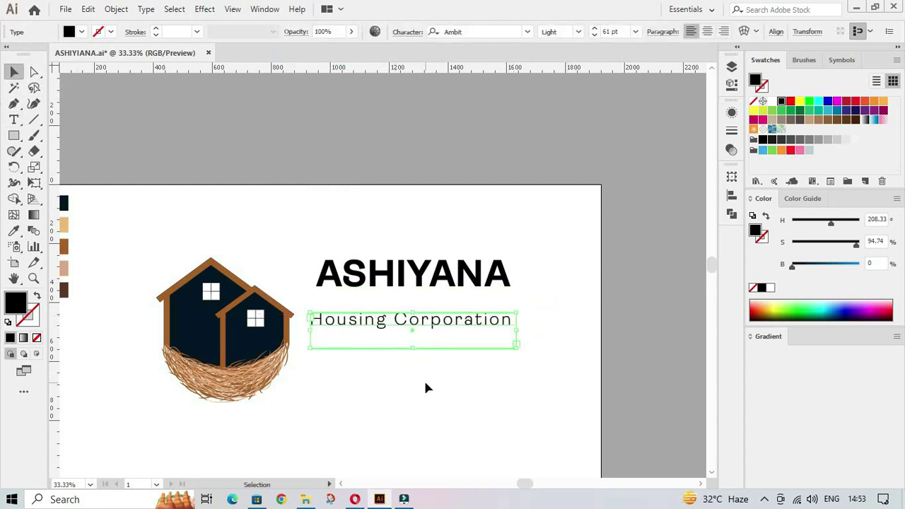
{"action": "left_click_drag", "start_coordinate": [425, 276], "coordinate": [428, 308]}
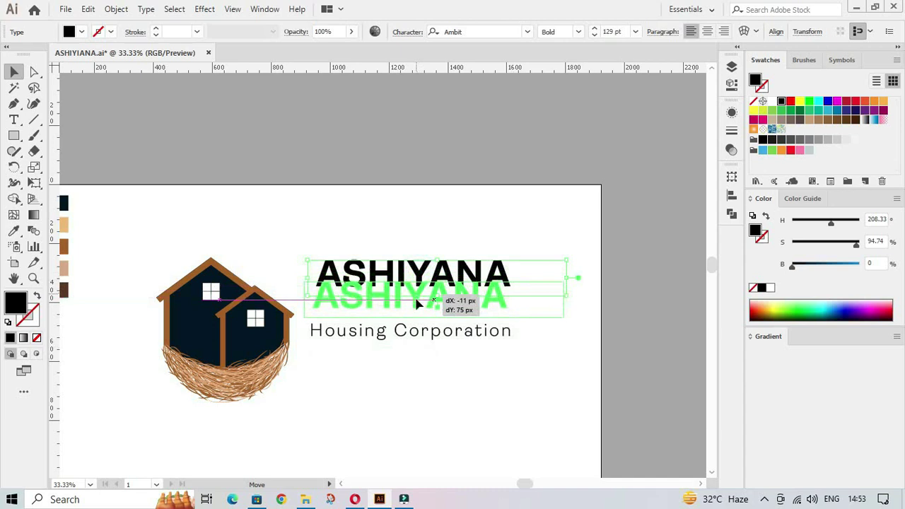
Set the ASHIYANA text to 133 pt
{"action": "double_click", "coordinate": [450, 317]}
{"action": "triple_click", "coordinate": [612, 32]}
{"action": "type", "text": "133"}
{"action": "key", "text": "Return"}
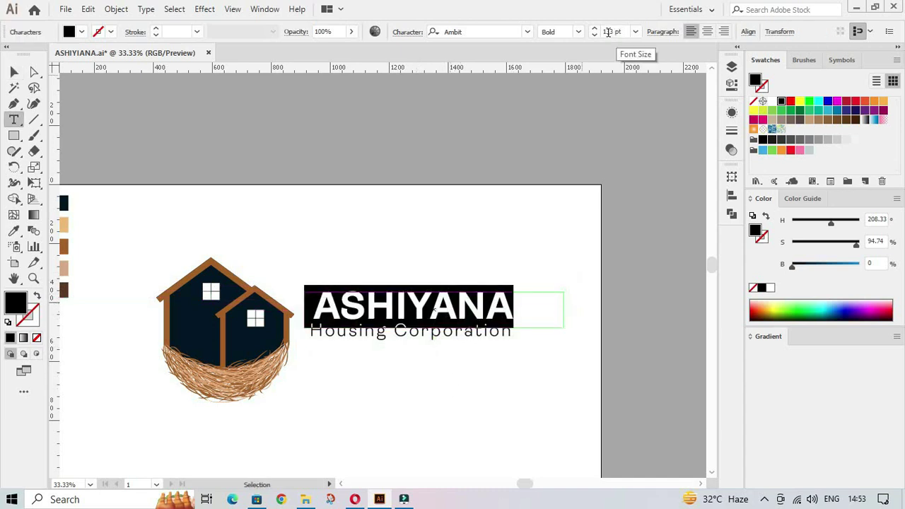
{"action": "key", "text": "Escape"}
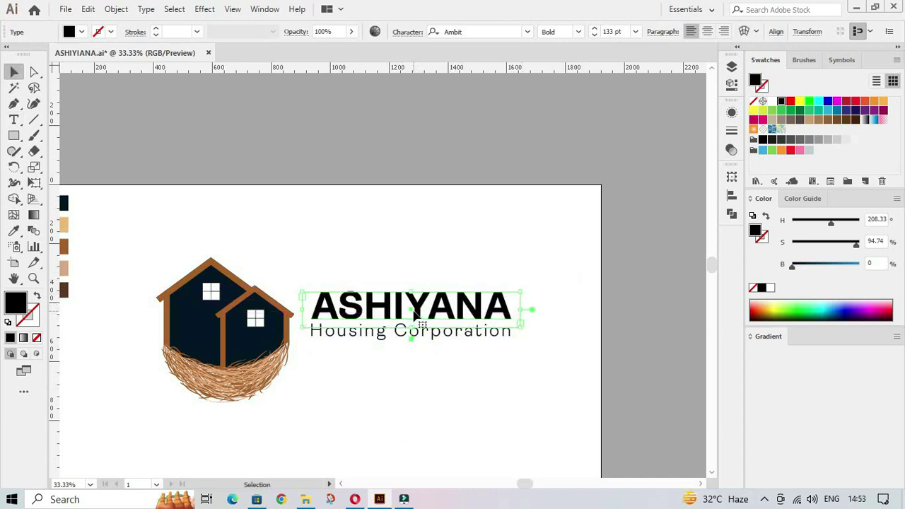
{"action": "left_click", "coordinate": [418, 403]}
Select both wordmark lines together and scale them larger
{"action": "mouse_move", "coordinate": [357, 420]}
{"action": "left_mouse_down"}
{"action": "mouse_move", "coordinate": [435, 382]}
{"action": "mouse_move", "coordinate": [429, 353]}
{"action": "left_mouse_up"}
{"action": "left_click", "coordinate": [506, 262]}
{"action": "left_click", "coordinate": [494, 370]}
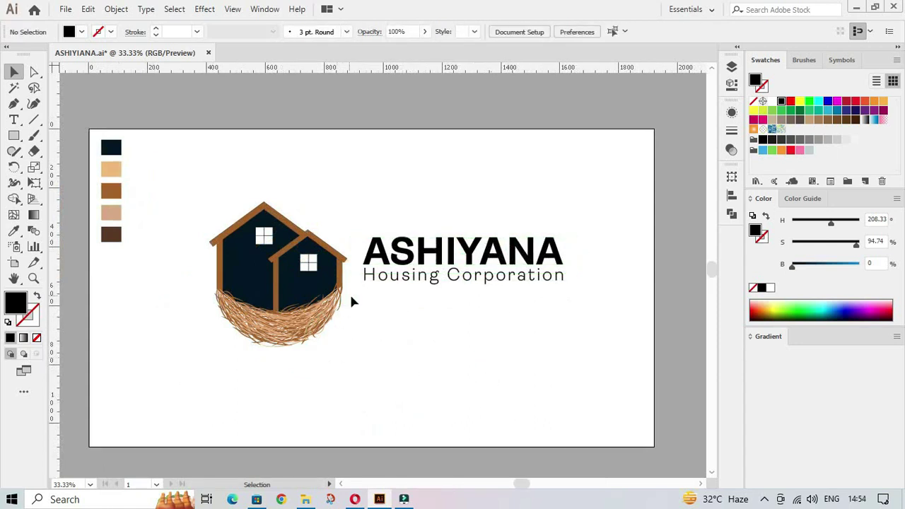
{"action": "scroll", "coordinate": [344, 303], "scroll_direction": "up", "scroll_amount": 1}
{"action": "left_click", "coordinate": [495, 283]}
{"action": "left_click_drag", "start_coordinate": [566, 269], "coordinate": [595, 269]}
{"action": "left_click", "coordinate": [523, 409]}
Nudge the wordmark group left and down
{"action": "left_click", "coordinate": [490, 297]}
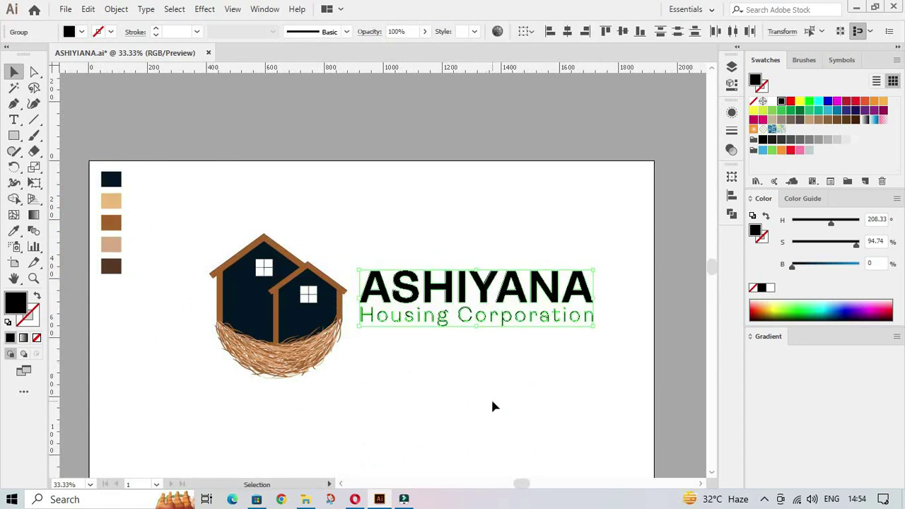
{"action": "key", "text": "shift+Left"}
{"action": "key", "text": "shift+Left"}
{"action": "key", "text": "shift+Down"}
{"action": "left_click", "coordinate": [491, 408]}
Colour the Housing Corporation tagline brown using the Eyedropper on the brown chip
{"action": "scroll", "coordinate": [481, 332], "scroll_direction": "down", "scroll_amount": 7}
{"action": "scroll", "coordinate": [481, 311], "scroll_direction": "up", "scroll_amount": 6}
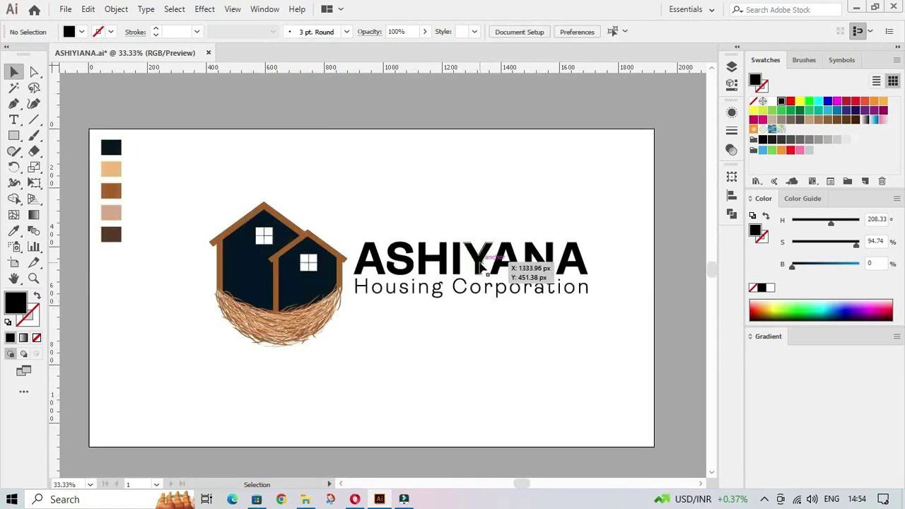
{"action": "left_click", "coordinate": [520, 262]}
{"action": "left_click", "coordinate": [468, 288]}
{"action": "key", "text": "i"}
{"action": "left_click", "coordinate": [111, 169]}
{"action": "key", "text": "v"}
{"action": "left_click", "coordinate": [398, 408]}
{"action": "left_click", "coordinate": [470, 287]}
{"action": "key", "text": "i"}
{"action": "left_click", "coordinate": [111, 191]}
{"action": "left_click", "coordinate": [289, 246]}
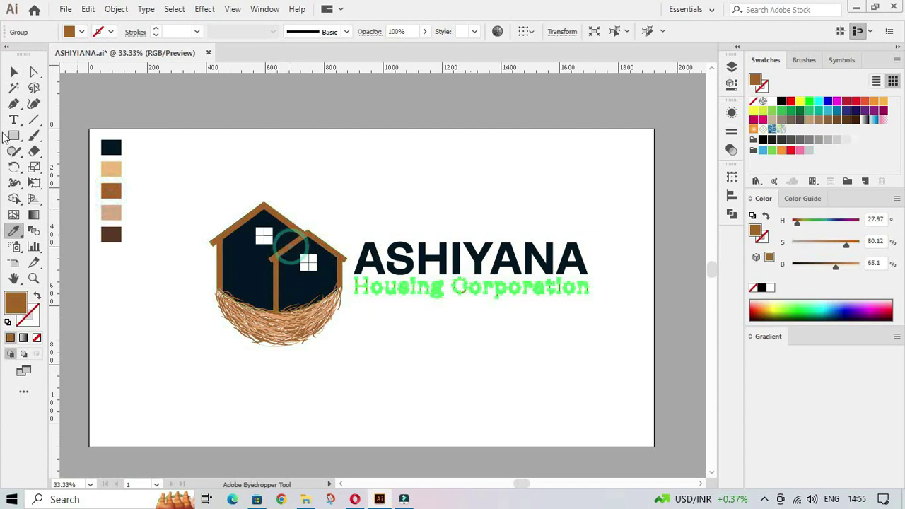
{"action": "key", "text": "v"}
{"action": "left_click", "coordinate": [301, 406]}
Marquee-select the entire logo and nudge it left and down
{"action": "left_click_drag", "start_coordinate": [622, 378], "coordinate": [622, 378]}
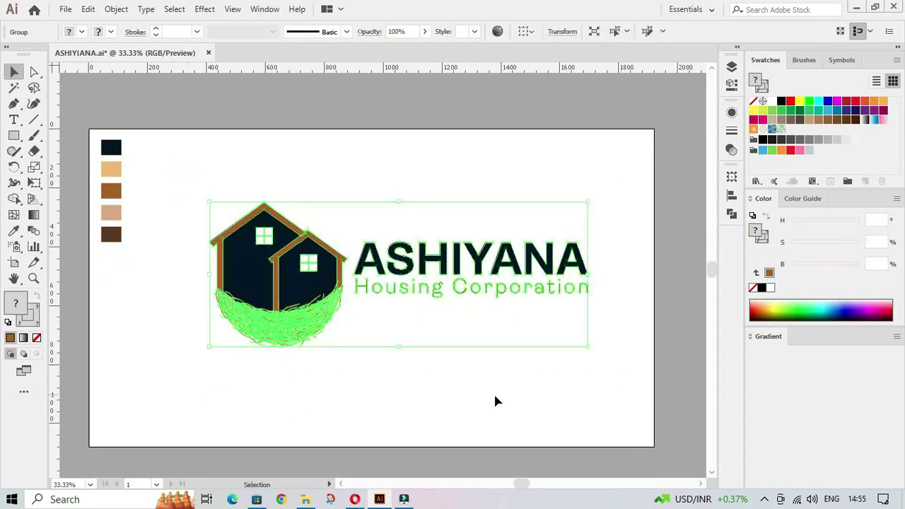
{"action": "key", "text": "shift+Left"}
{"action": "key", "text": "shift+Left"}
{"action": "key", "text": "shift+Left"}
{"action": "key", "text": "shift+Left"}
{"action": "key", "text": "shift+Left"}
{"action": "key", "text": "shift+Left"}
{"action": "key", "text": "shift+Down"}
{"action": "key", "text": "shift+Down"}
{"action": "left_click", "coordinate": [364, 392]}
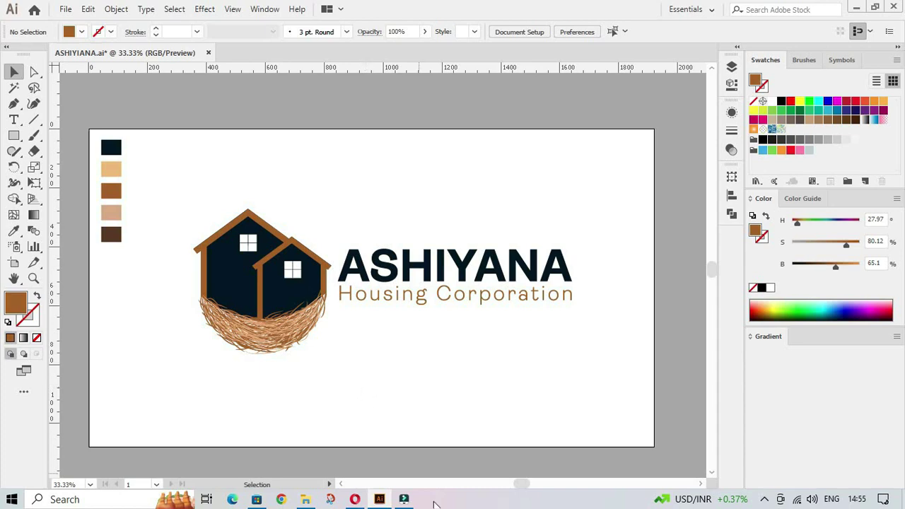